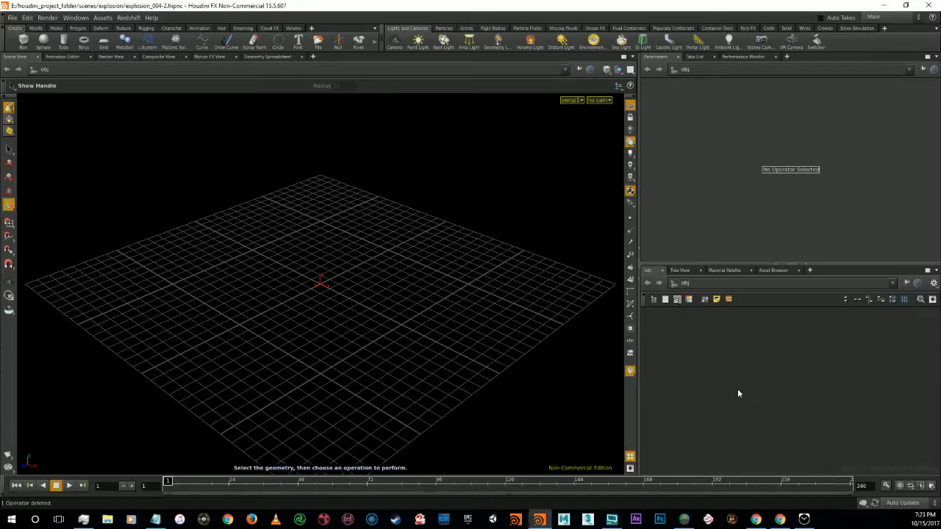
# Step: Add a Sphere node to the empty object network
pyautogui.press('Tab')
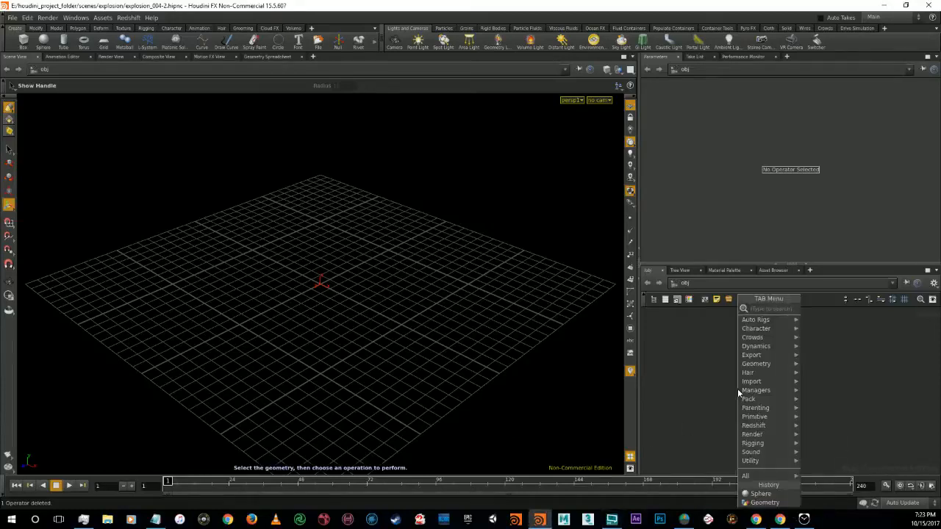
pyautogui.write('sphere')
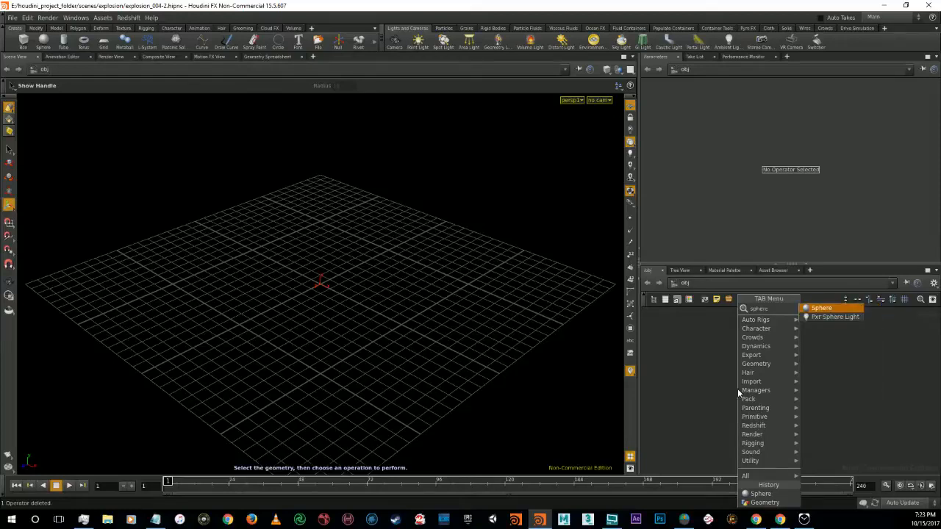
pyautogui.press('Return')
pyautogui.click(738, 390)
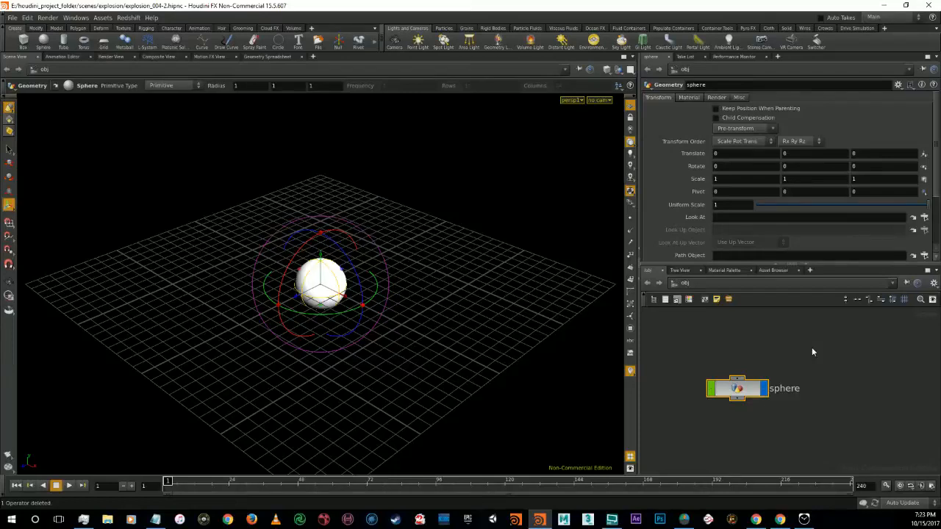
pyautogui.press('Tab')
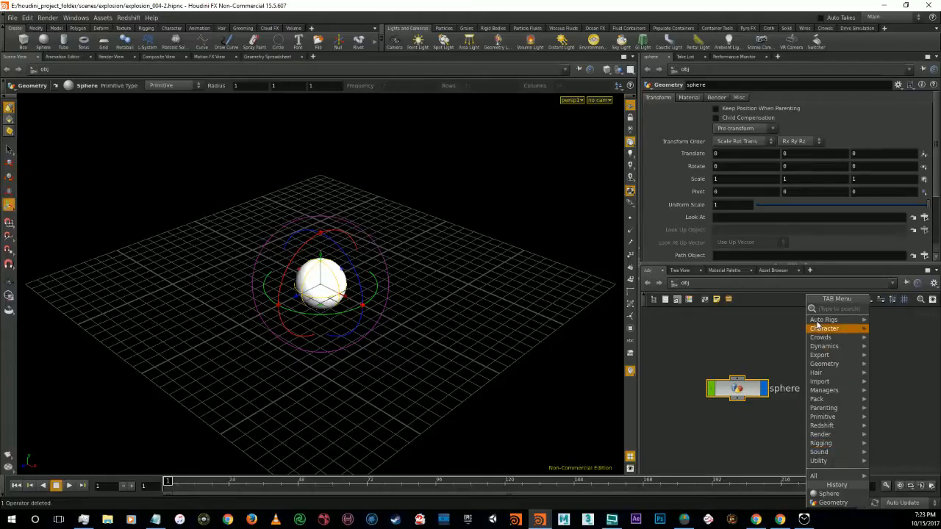
pyautogui.moveTo(819, 321)
pyautogui.moveTo(834, 365)
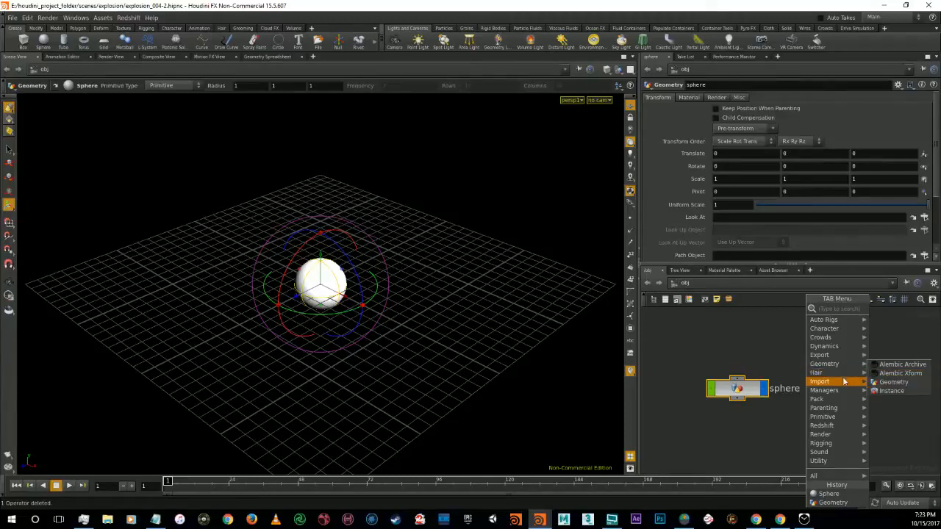
pyautogui.moveTo(834, 397)
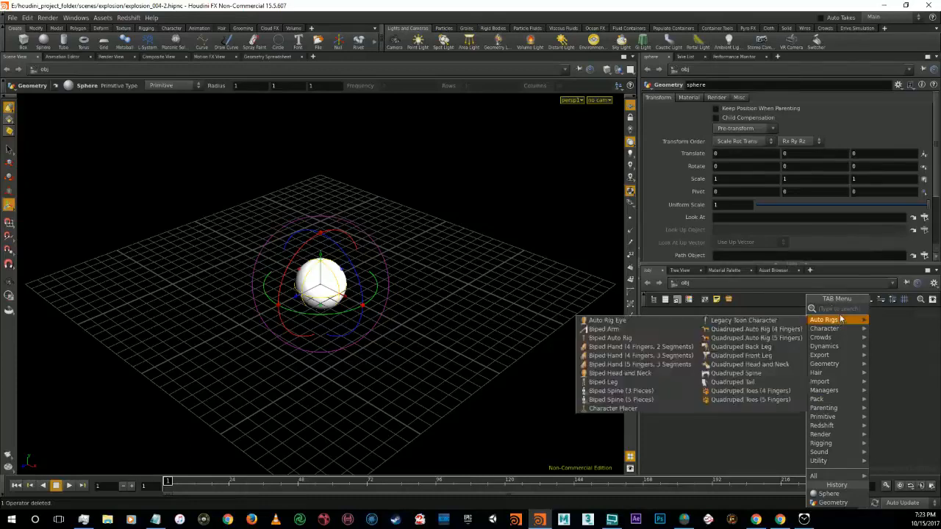
pyautogui.press('Escape')
# Step: Add a Tube node to the object network, up and to the right of the sphere node
pyautogui.press('Tab')
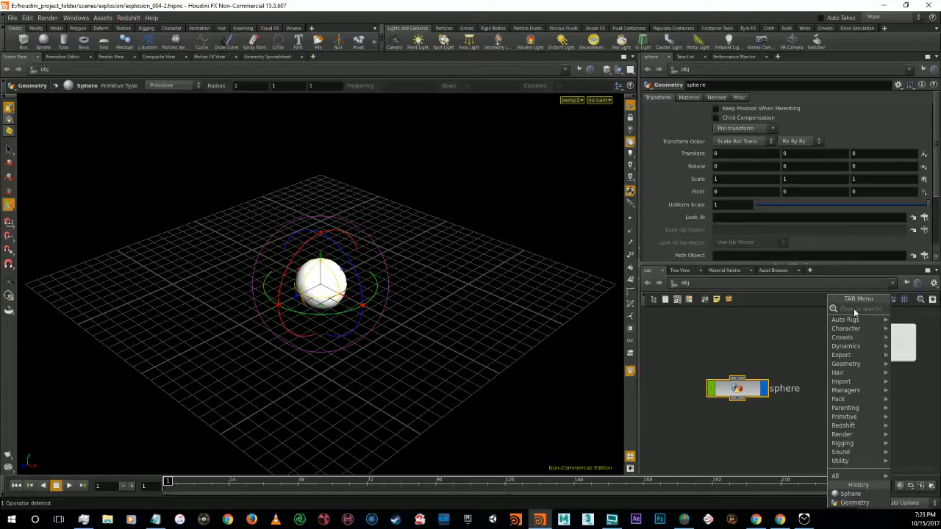
pyautogui.write('c')
pyautogui.press('BackSpace')
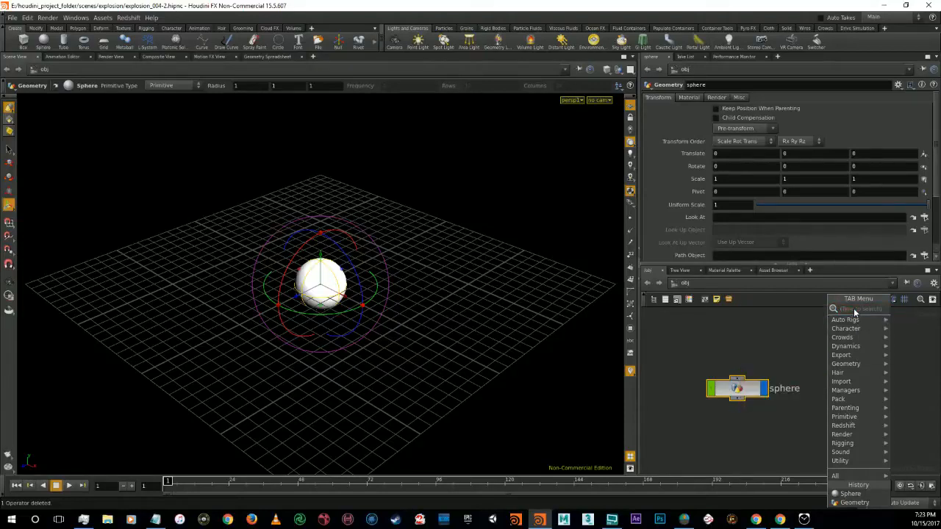
pyautogui.write('c')
pyautogui.press('Return')
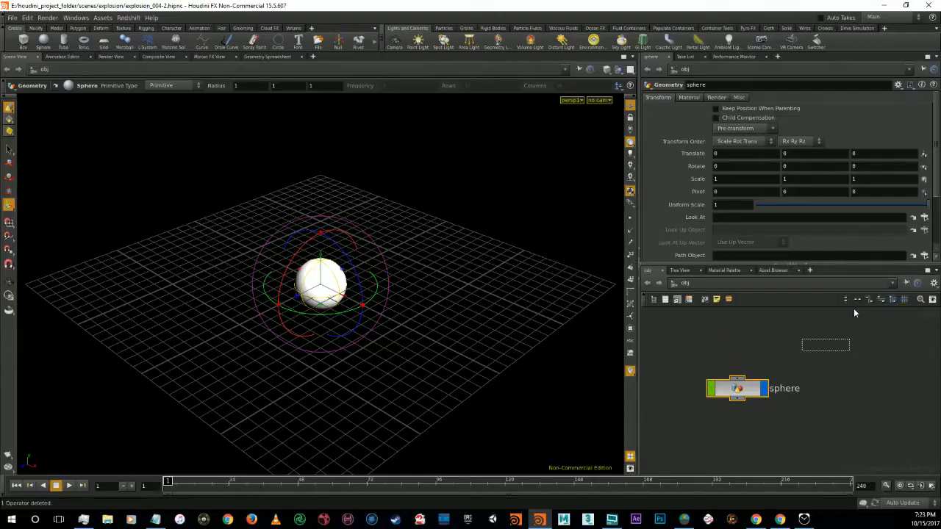
pyautogui.click(839, 357)
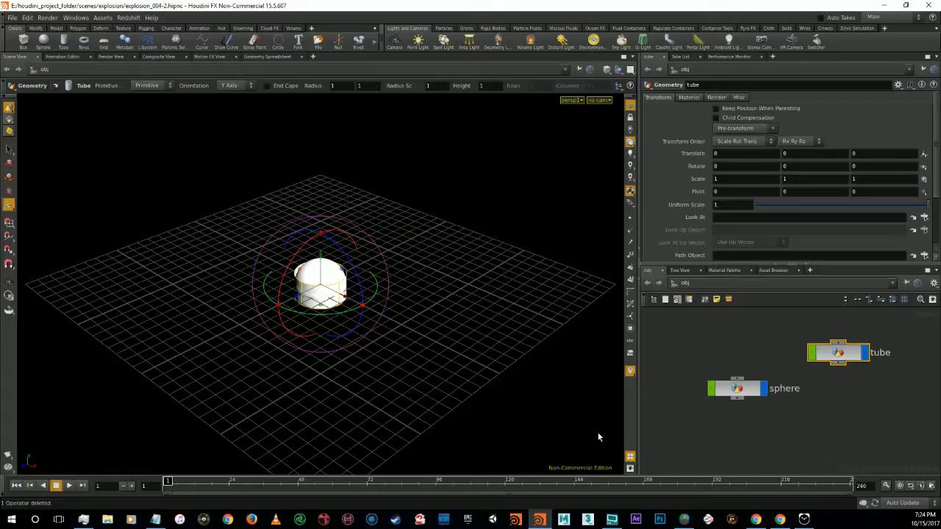
# Step: Delete the tube and sphere nodes so the object network is empty
pyautogui.press('Delete')
pyautogui.click(738, 388)
pyautogui.press('Delete')
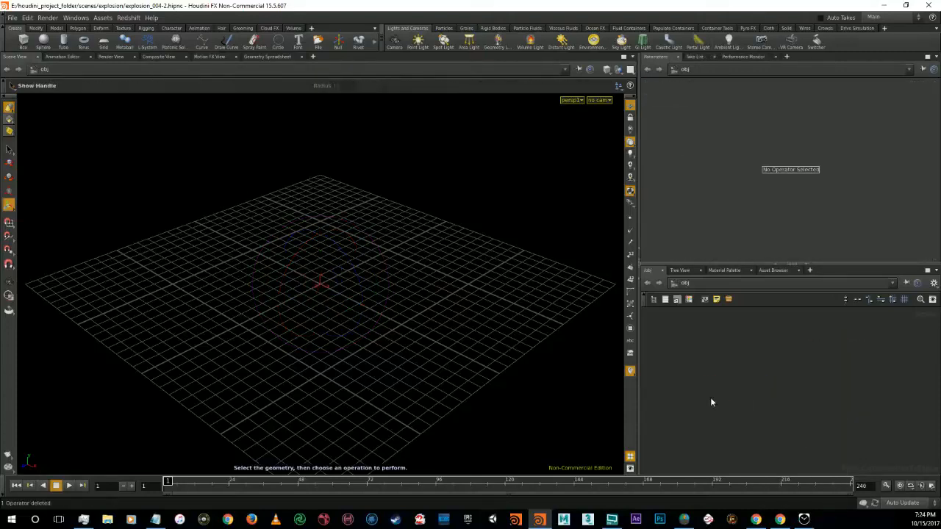
# Step: Place a sphere object in the scene near the grid's center and delete it again
pyautogui.click(44, 40)
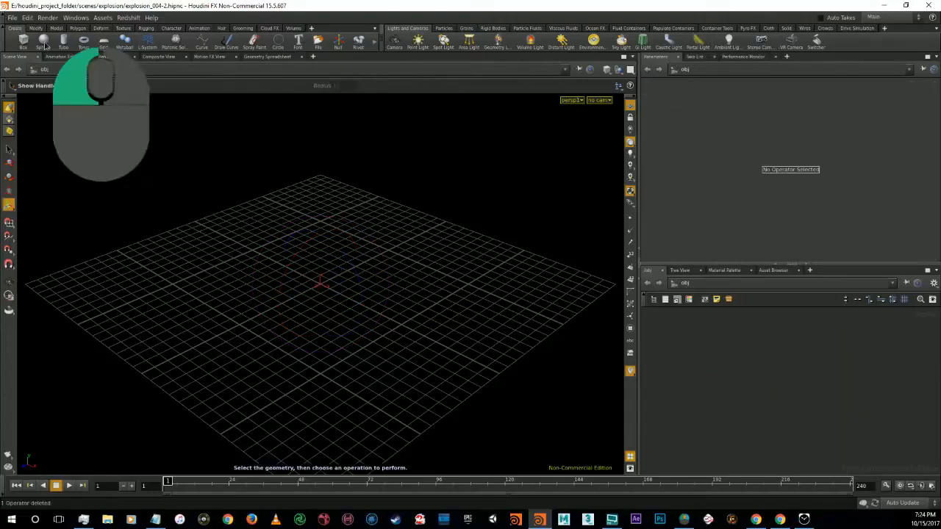
pyautogui.click(312, 280)
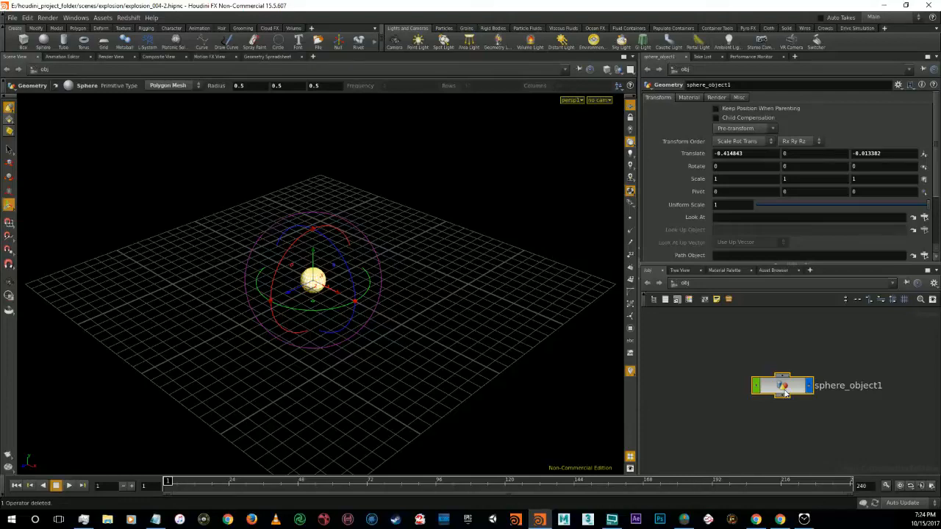
pyautogui.press('Delete')
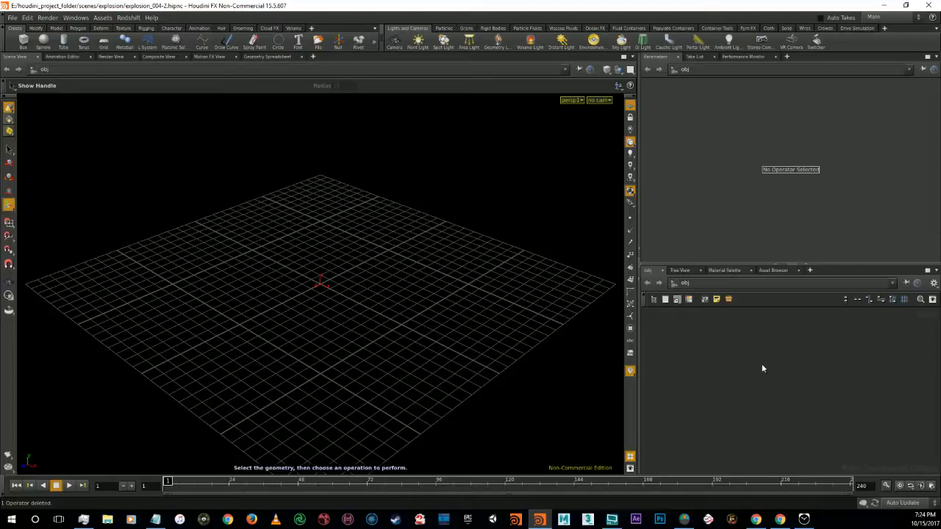
# Step: Add a Sphere node to the object network and move it toward the upper-left area of the network
pyautogui.press('Tab')
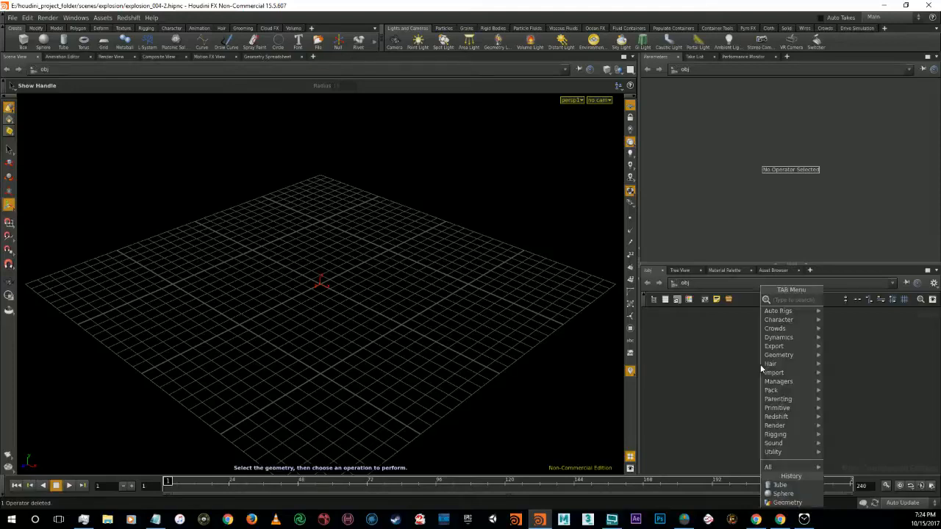
pyautogui.write('geo')
pyautogui.press('Return')
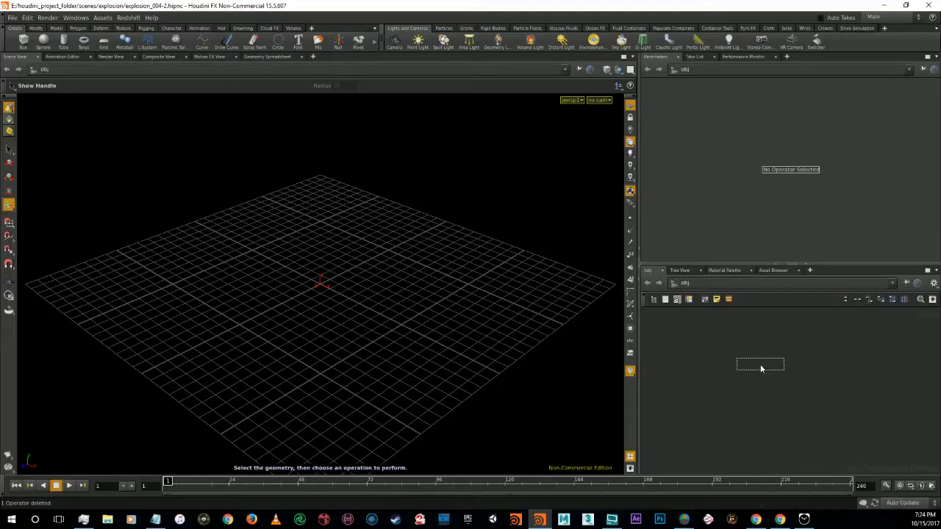
pyautogui.click(762, 369)
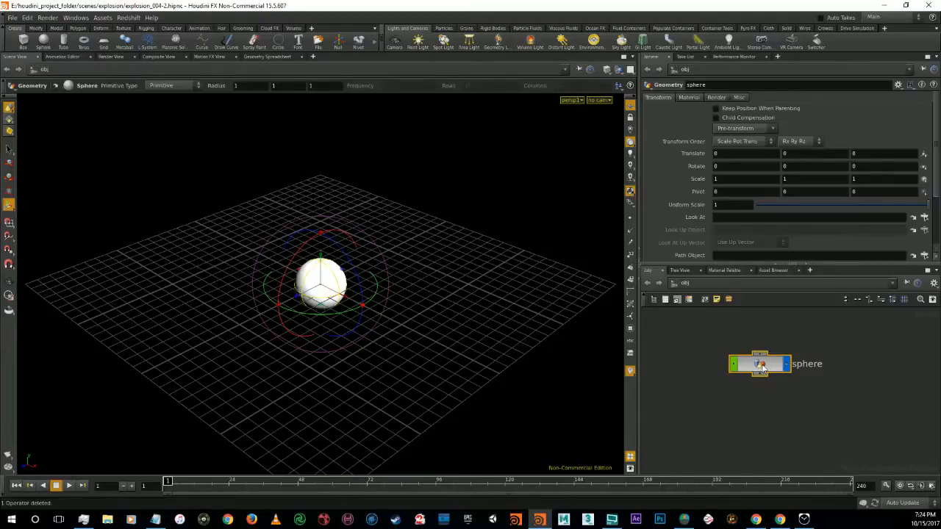
pyautogui.moveTo(761, 367); pyautogui.dragTo(704, 334)
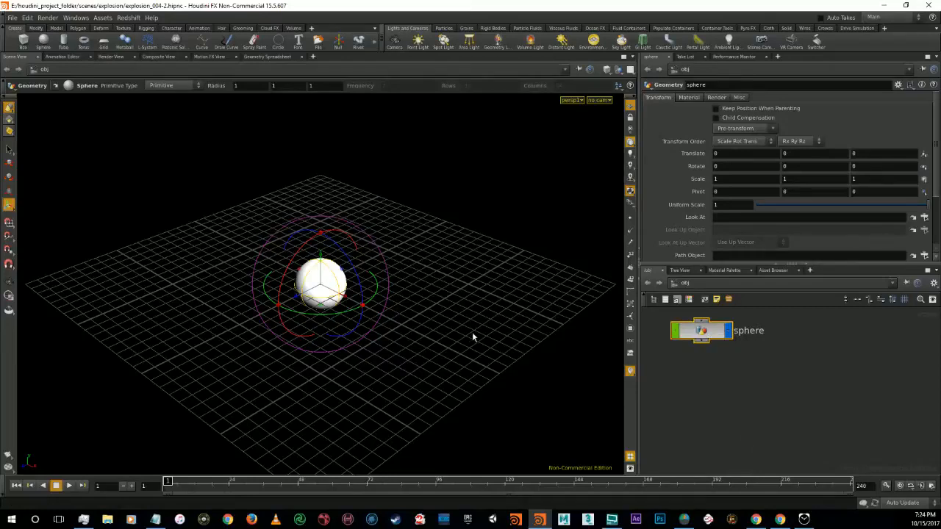
# Step: Examine the sphere and grid in the perspective view from different angles and distances
pyautogui.press('alt')
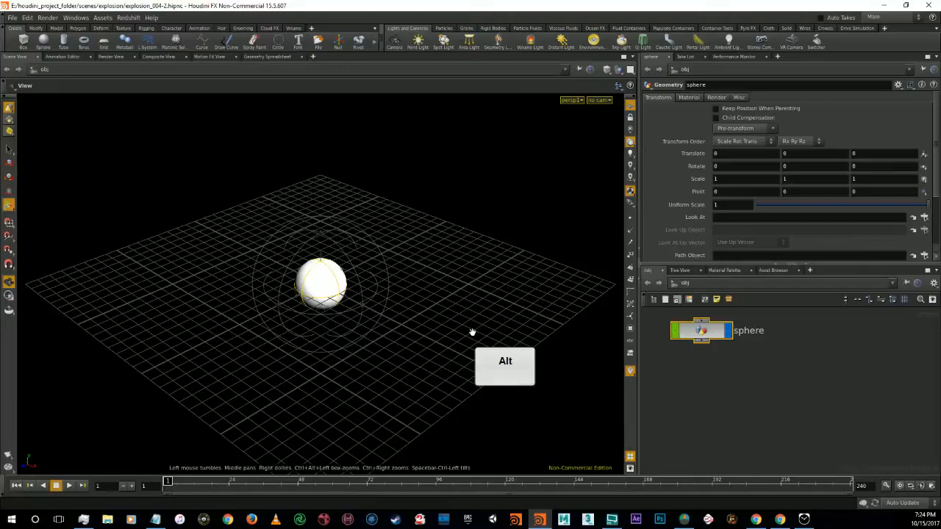
pyautogui.keyDown('alt'); pyautogui.moveTo(473, 332); pyautogui.dragTo(223, 344); pyautogui.keyUp('alt')
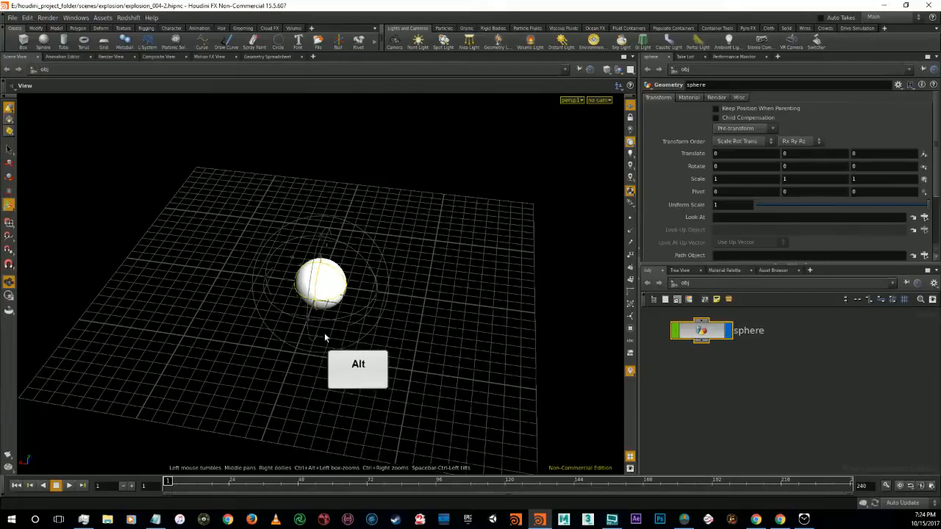
pyautogui.press('Return')
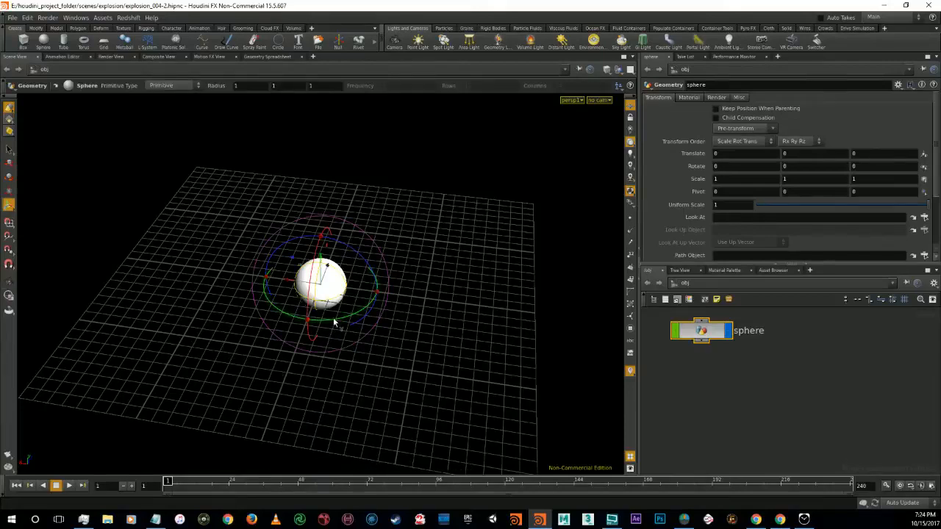
pyautogui.keyDown('alt'); pyautogui.scroll(-8, 334, 317); pyautogui.keyUp('alt')
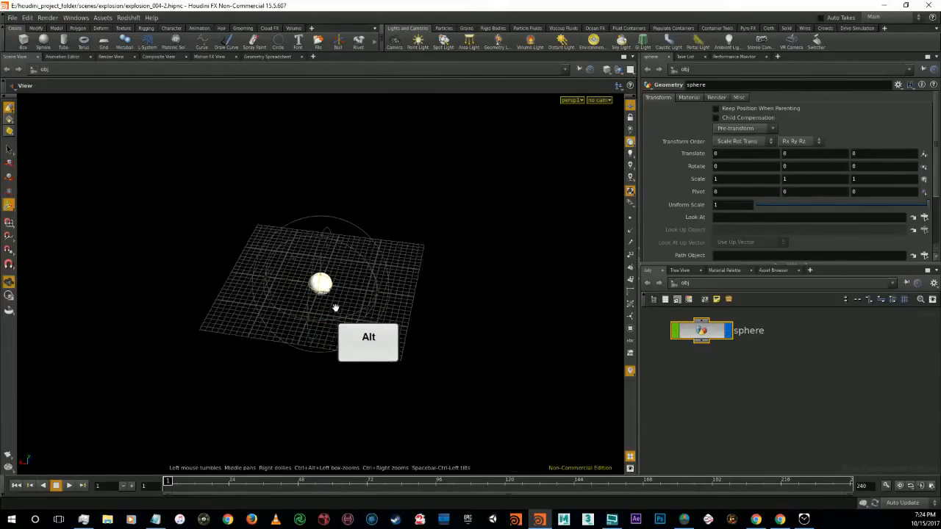
pyautogui.keyDown('alt'); pyautogui.scroll(10, 335, 304); pyautogui.keyUp('alt')
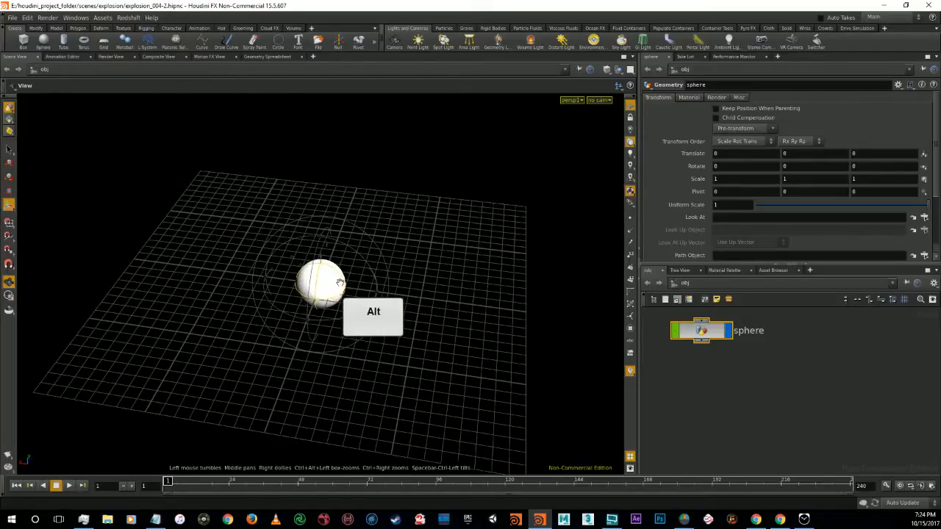
pyautogui.keyDown('alt'); pyautogui.scroll(3, 339, 282); pyautogui.keyUp('alt')
pyautogui.keyDown('alt'); pyautogui.scroll(-6, 340, 282); pyautogui.keyUp('alt')
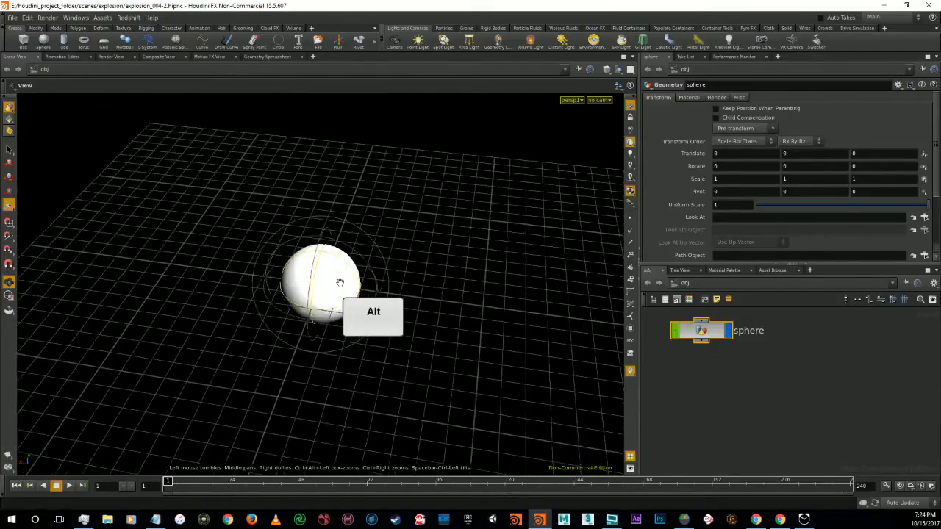
pyautogui.keyDown('alt'); pyautogui.moveTo(449, 305); pyautogui.dragTo(424, 280, button='right'); pyautogui.keyUp('alt')
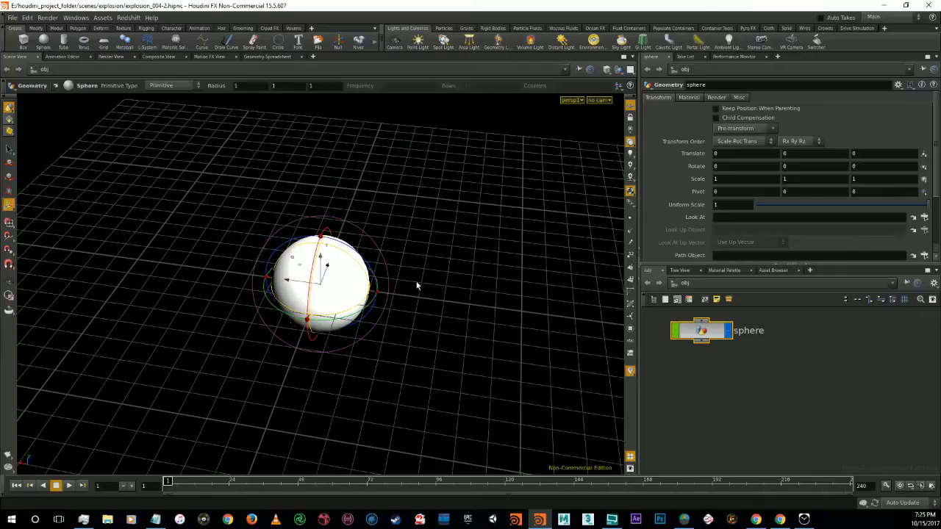
pyautogui.keyDown('alt'); pyautogui.scroll(-5, 436, 284); pyautogui.keyUp('alt')
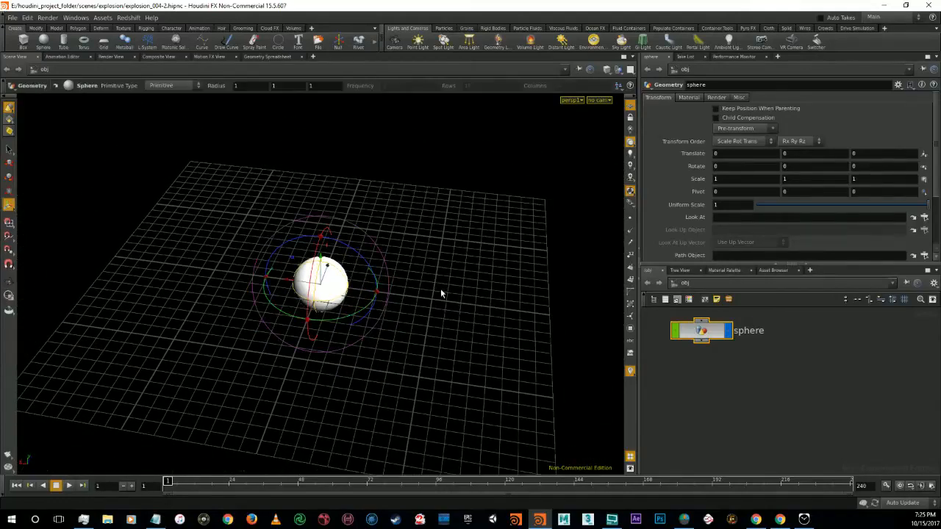
pyautogui.keyDown('alt'); pyautogui.moveTo(468, 284); pyautogui.dragTo(457, 285); pyautogui.keyUp('alt')
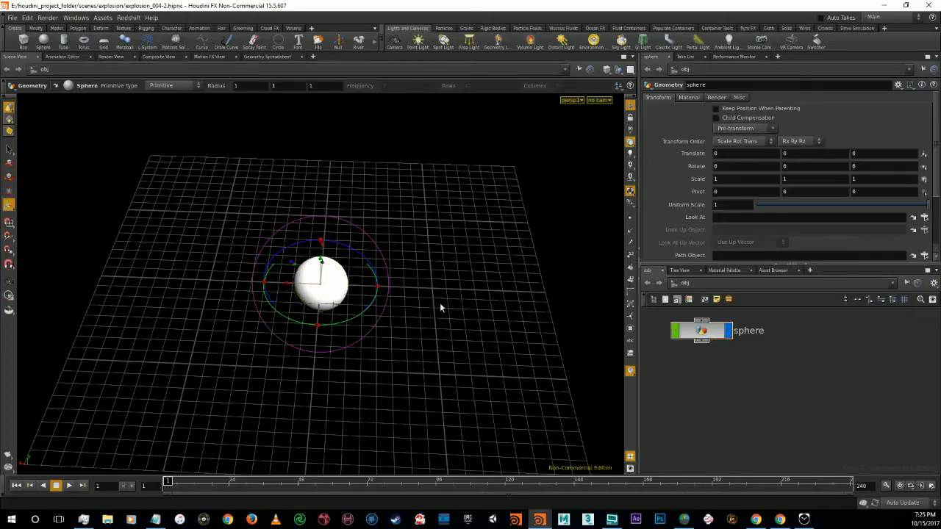
pyautogui.keyDown('alt'); pyautogui.moveTo(439, 308); pyautogui.dragTo(426, 336, button='right'); pyautogui.keyUp('alt')
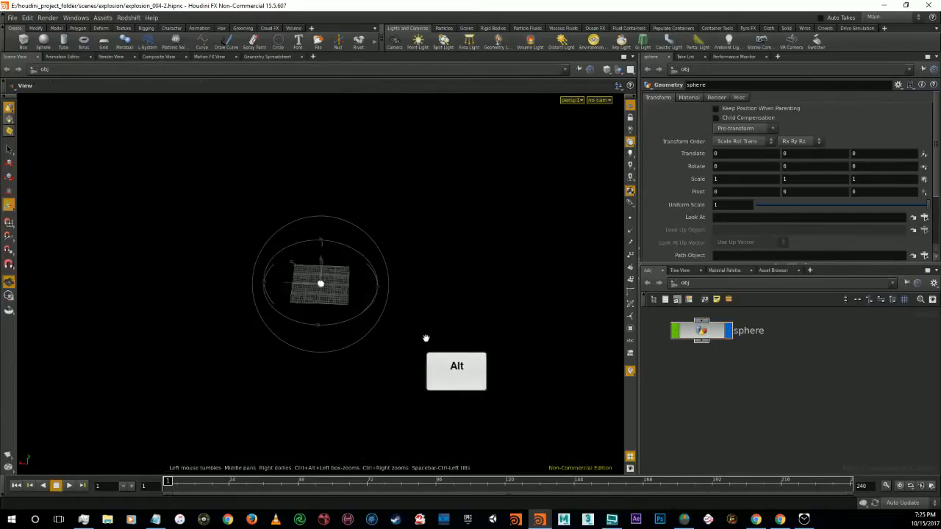
# Step: Frame the sphere node in the network, select the sphere in the scene, and view it closer from another angle
pyautogui.scroll(-3, 725, 378)
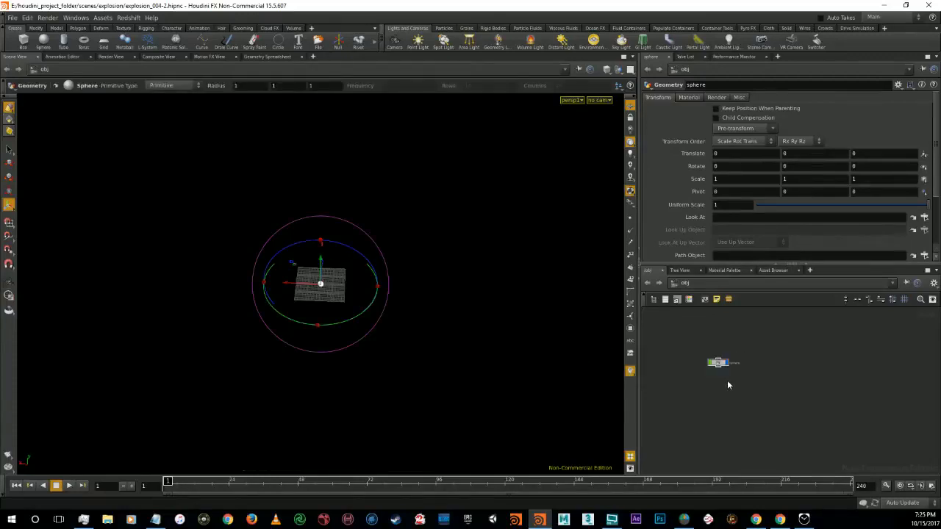
pyautogui.press('h')
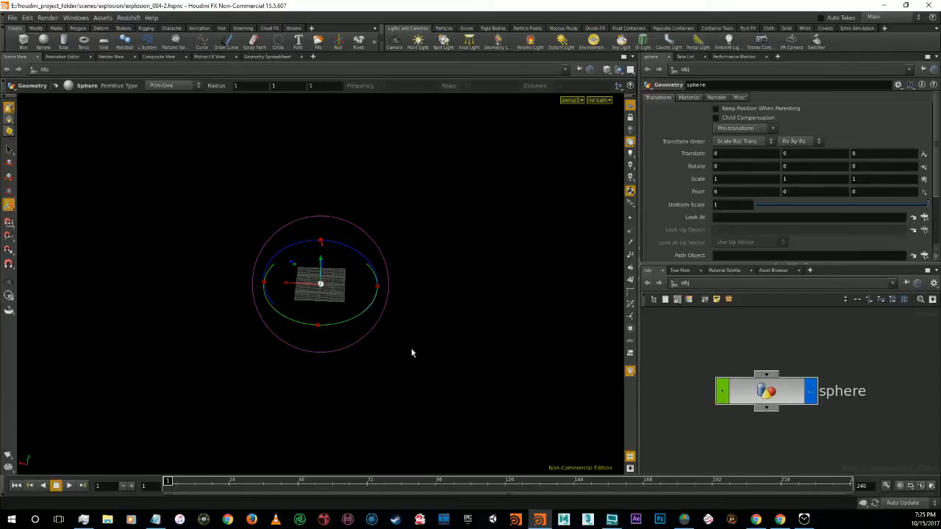
pyautogui.moveTo(445, 361); pyautogui.dragTo(265, 226)
pyautogui.press('g')
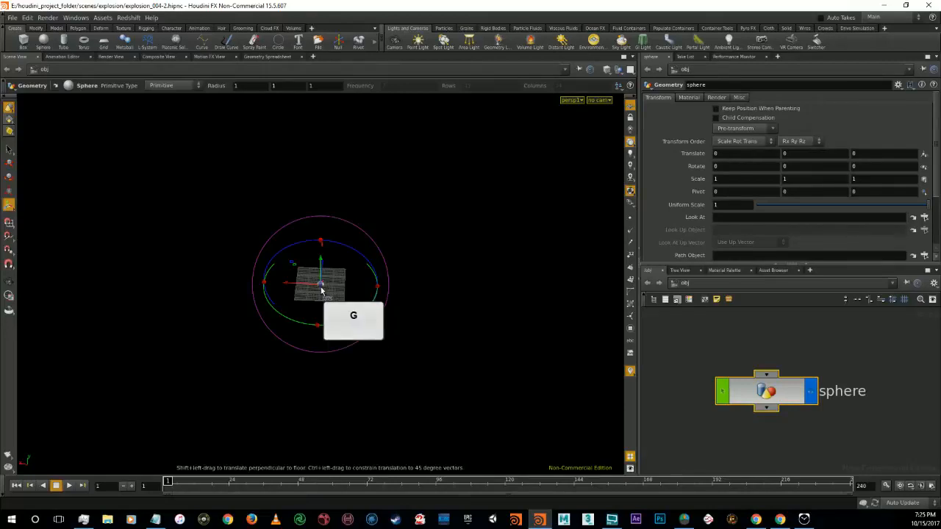
pyautogui.keyDown('alt'); pyautogui.scroll(12, 328, 285); pyautogui.keyUp('alt')
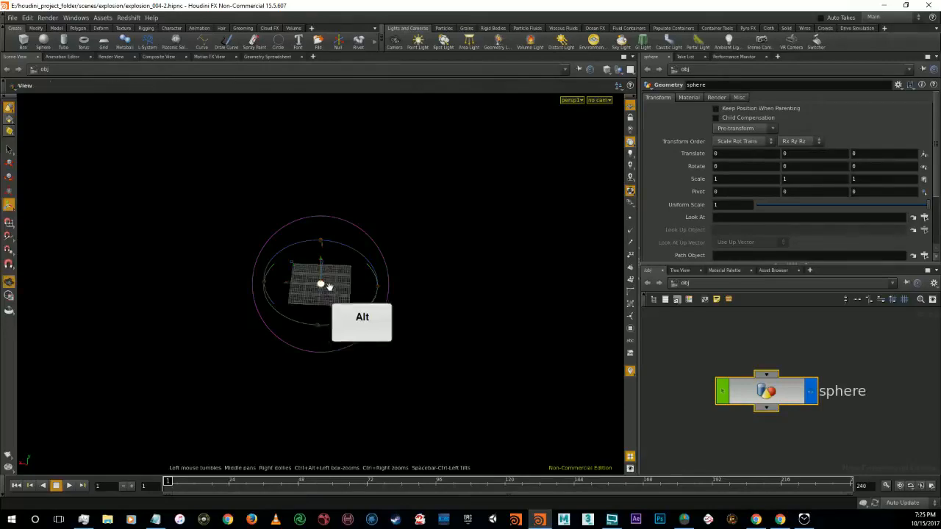
pyautogui.keyDown('alt'); pyautogui.scroll(3, 329, 283); pyautogui.keyUp('alt')
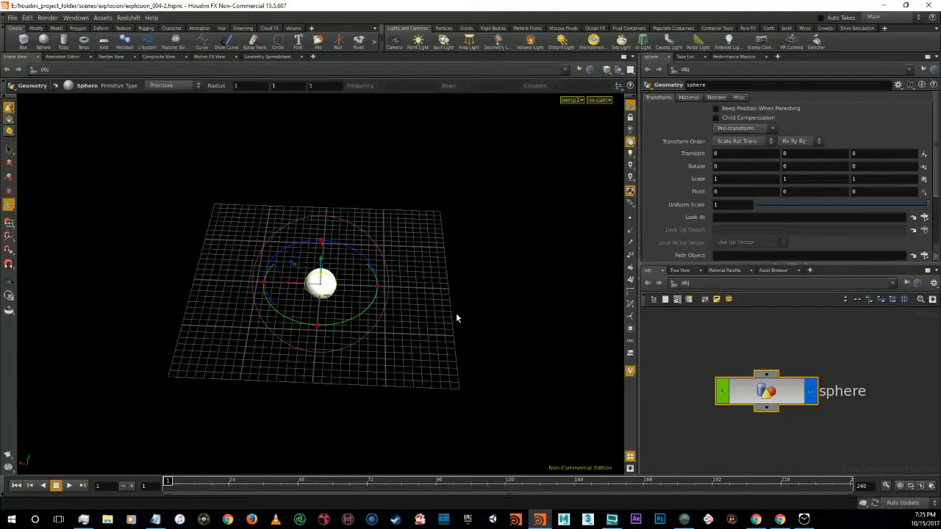
pyautogui.click(336, 292)
pyautogui.keyDown('alt'); pyautogui.moveTo(476, 321); pyautogui.dragTo(382, 301); pyautogui.keyUp('alt')
pyautogui.press('r')
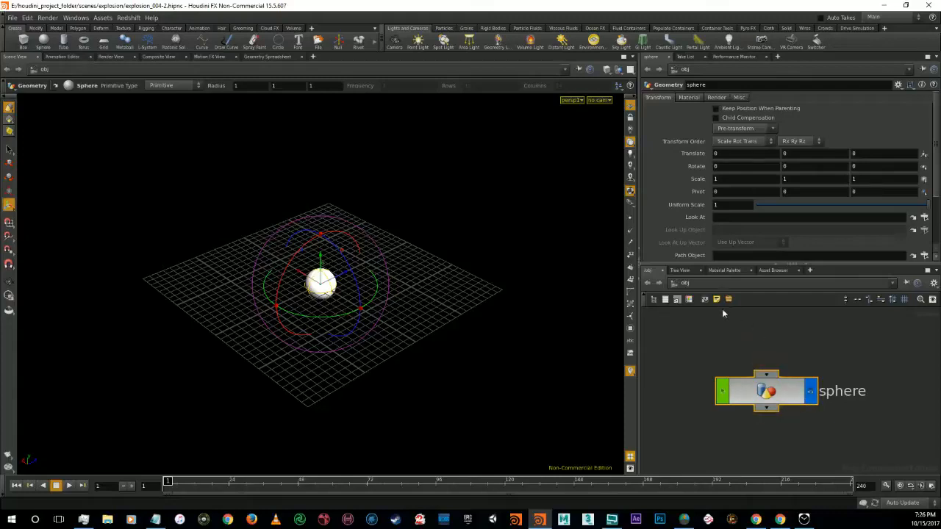
pyautogui.click(714, 287)
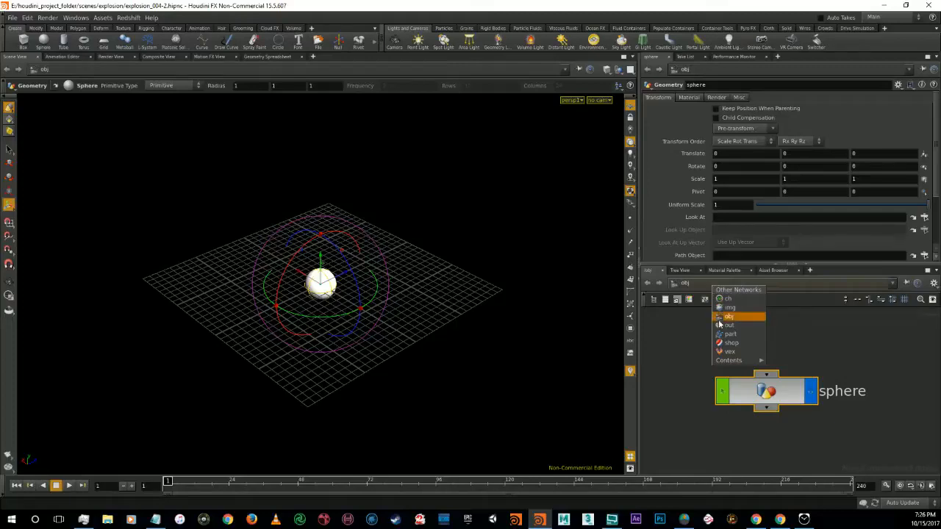
pyautogui.click(677, 340)
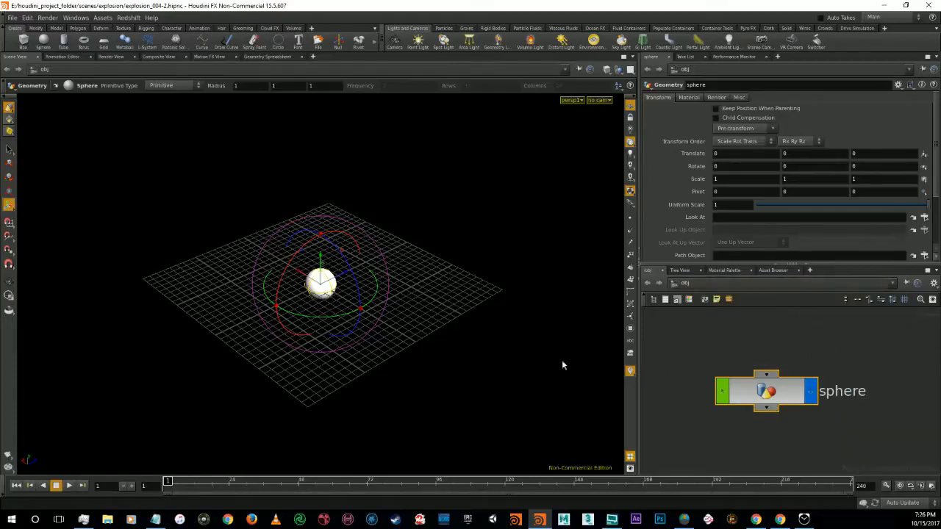
pyautogui.click(474, 316)
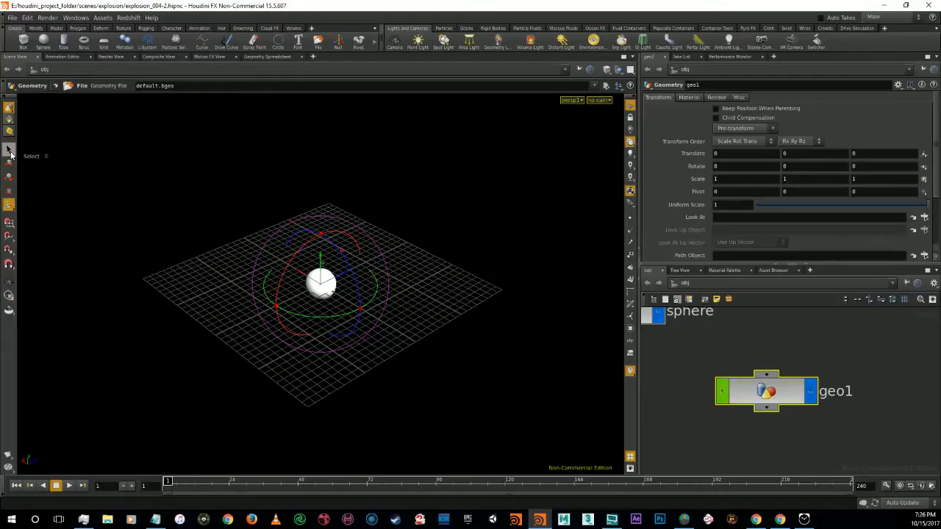
# Step: Select the sphere in the scene and move it to about 5.12 in X and 3.51 in Z
pyautogui.click(9, 152)
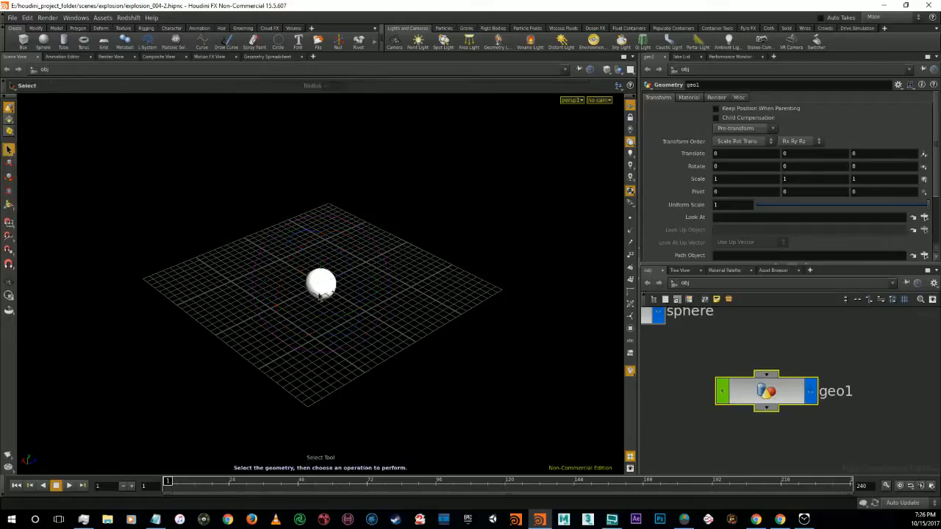
pyautogui.moveTo(259, 240); pyautogui.dragTo(470, 230)
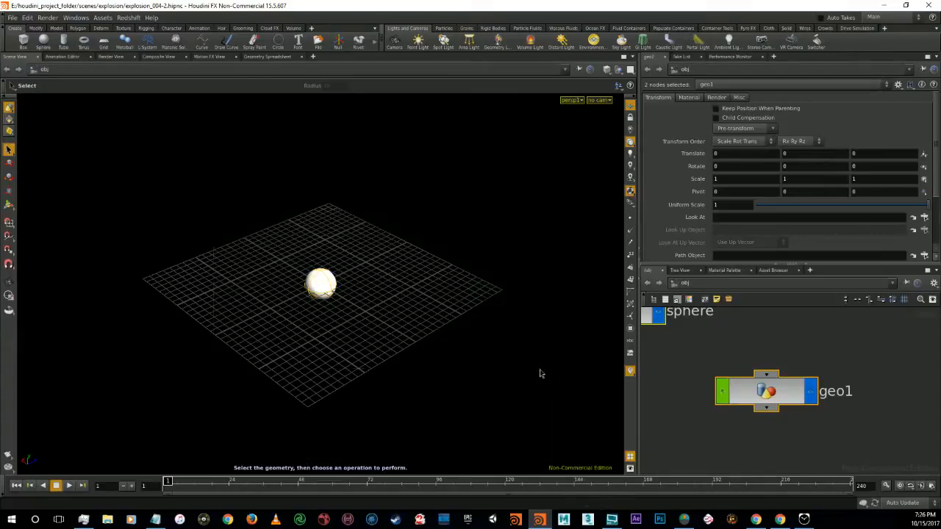
pyautogui.click(8, 163)
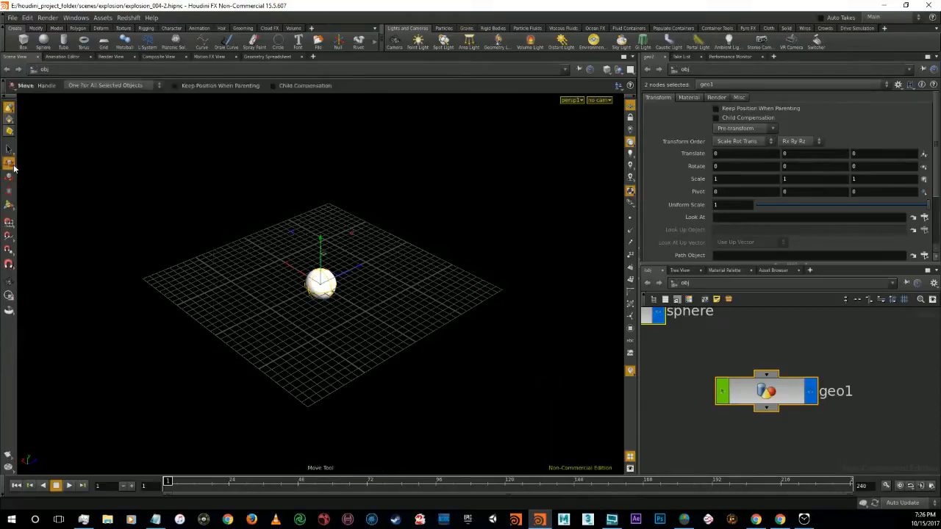
pyautogui.moveTo(288, 272); pyautogui.dragTo(305, 247)
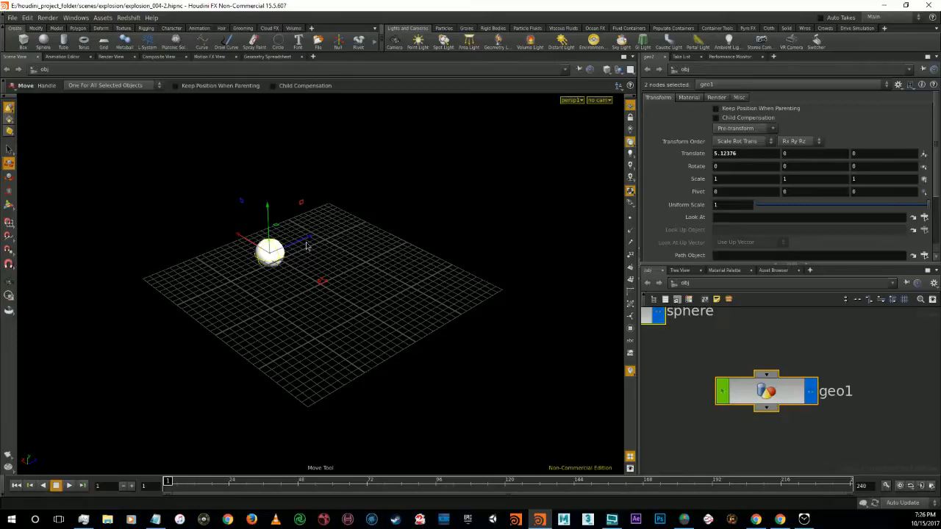
pyautogui.moveTo(307, 246); pyautogui.dragTo(347, 250)
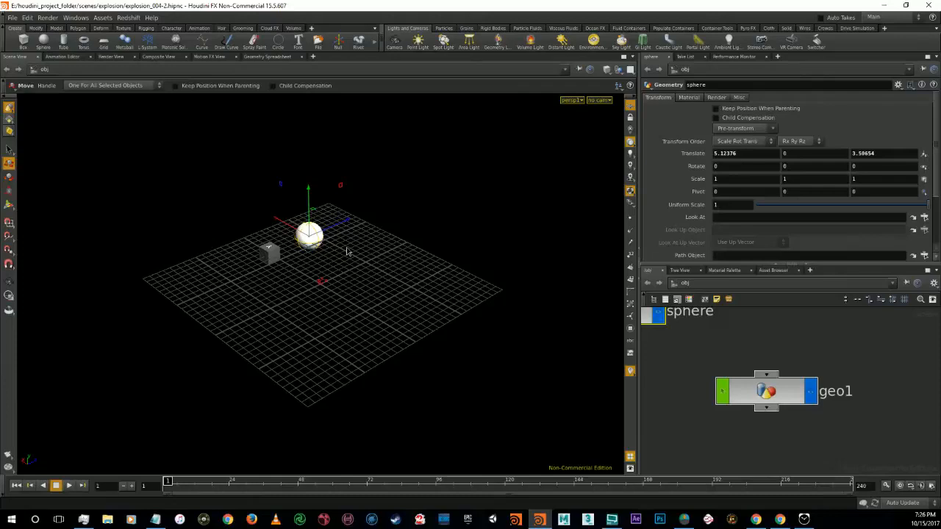
# Step: Delete the geo1 node from the object network
pyautogui.click(774, 390)
pyautogui.press('Delete')
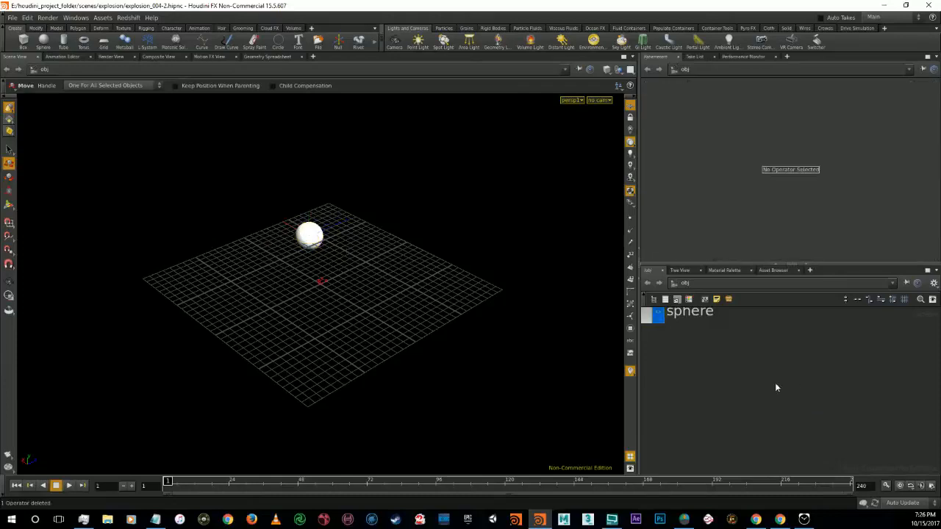
# Step: Select the sphere in the scene and rotate it around its Y axis to about 145 degrees
pyautogui.click(315, 243)
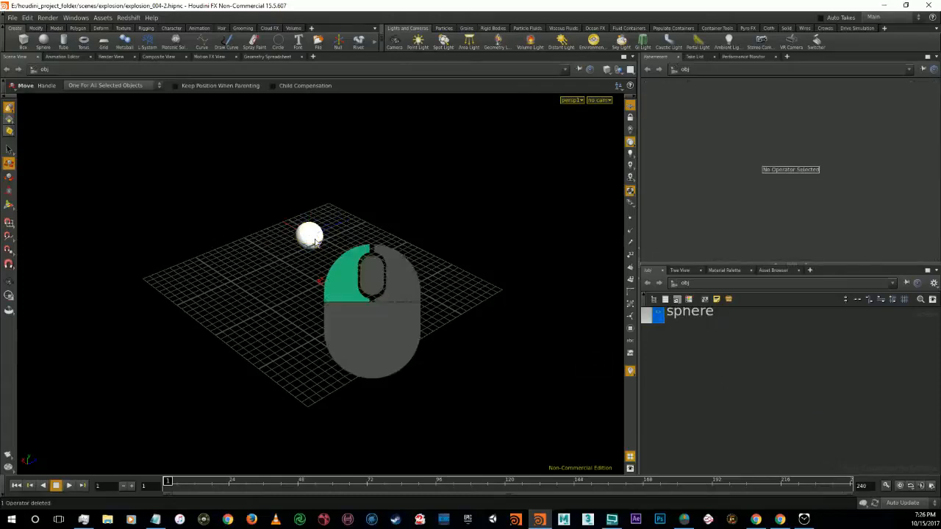
pyautogui.click(9, 179)
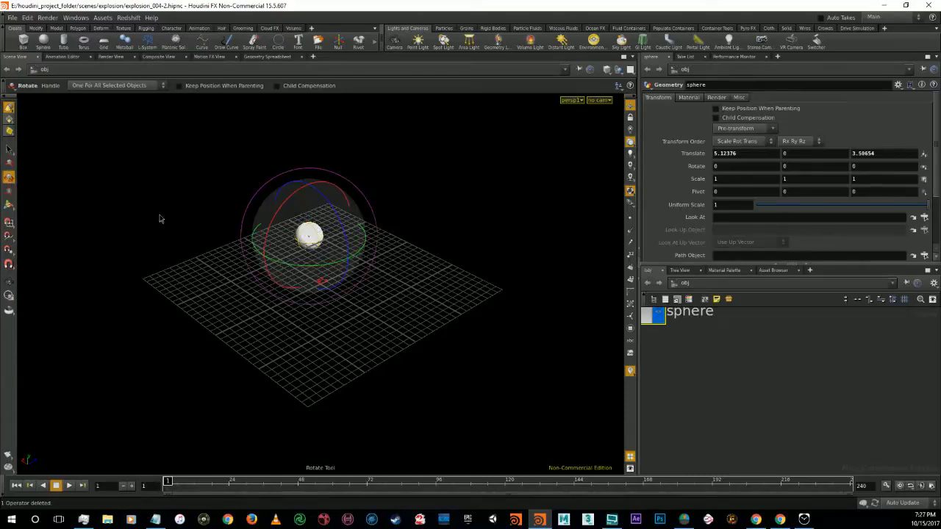
pyautogui.moveTo(361, 248); pyautogui.dragTo(212, 225)
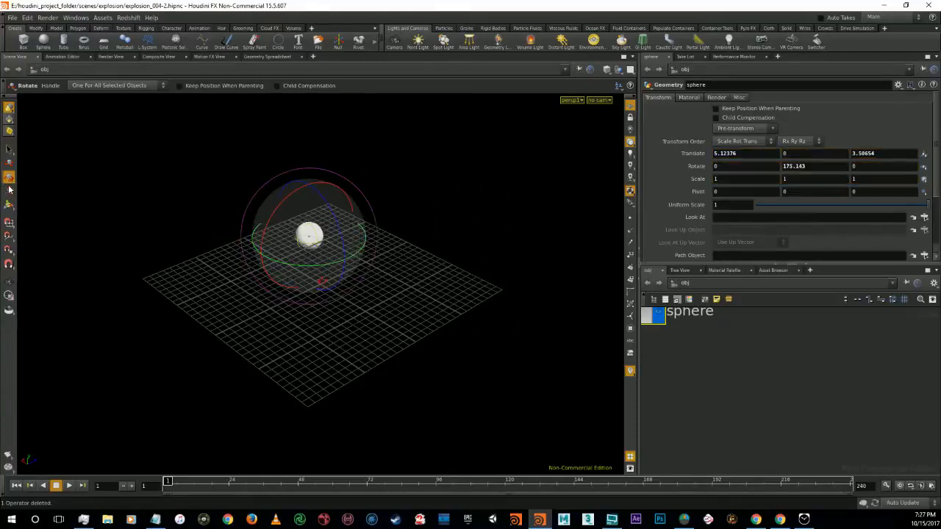
pyautogui.moveTo(287, 267); pyautogui.dragTo(221, 276)
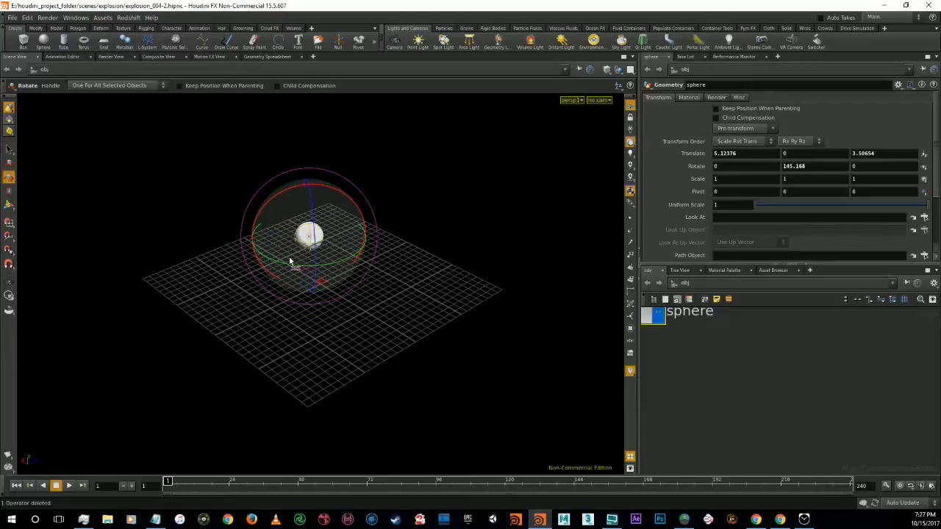
# Step: Scale the sphere evenly on all three axes to about 1.65 with the Scale tool
pyautogui.click(9, 190)
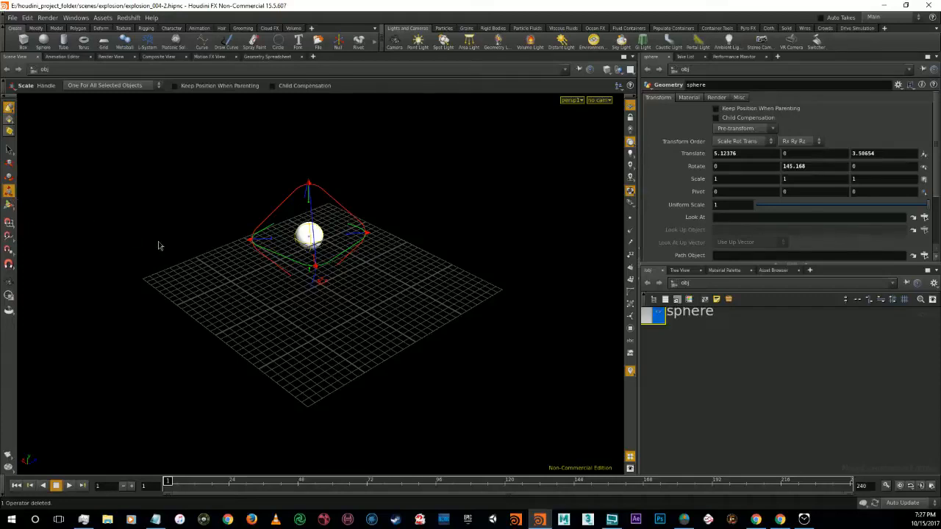
pyautogui.click(317, 274)
pyautogui.moveTo(317, 273); pyautogui.dragTo(318, 296)
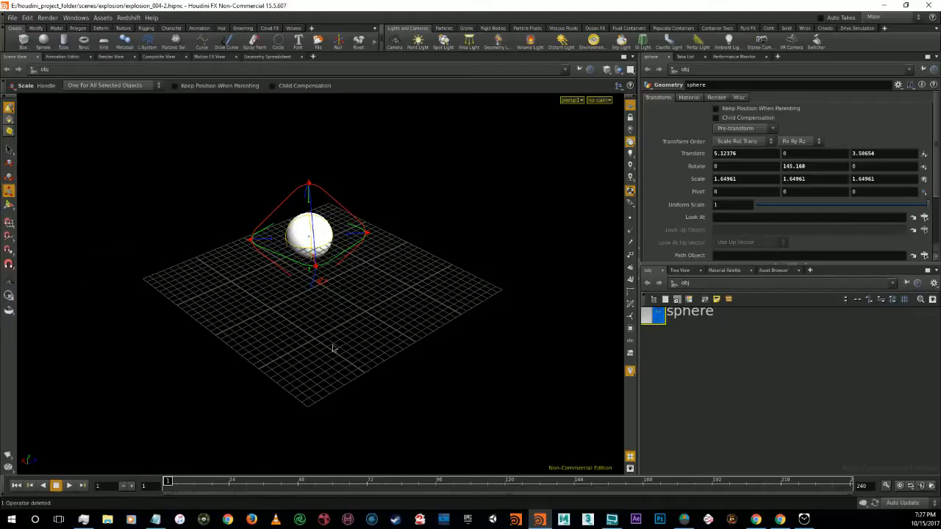
# Step: Toggle the display of the reference grid and turn on point snapping
pyautogui.click(630, 108)
pyautogui.click(630, 109)
pyautogui.click(630, 109)
pyautogui.moveTo(9, 268); pyautogui.dragTo(107, 236)
pyautogui.moveTo(13, 254); pyautogui.dragTo(52, 236)
pyautogui.scroll(3, 760, 368)
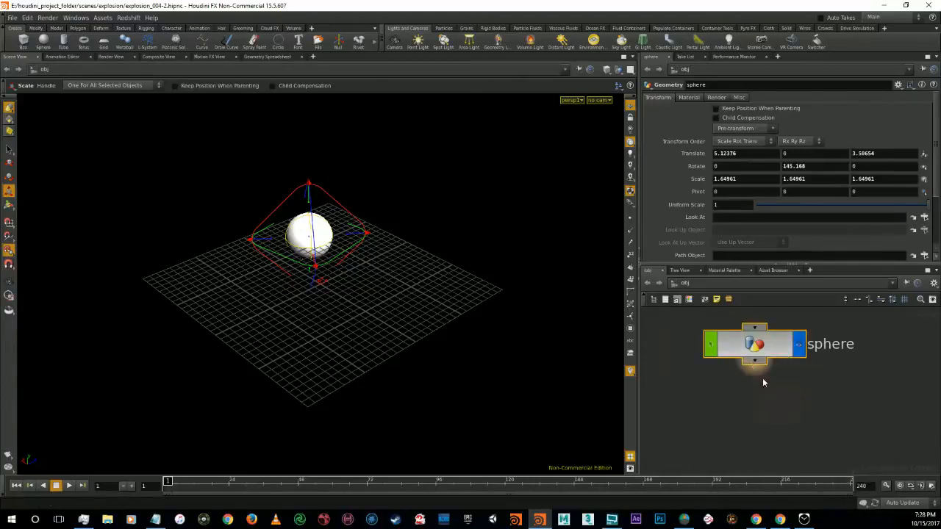
pyautogui.press('Tab')
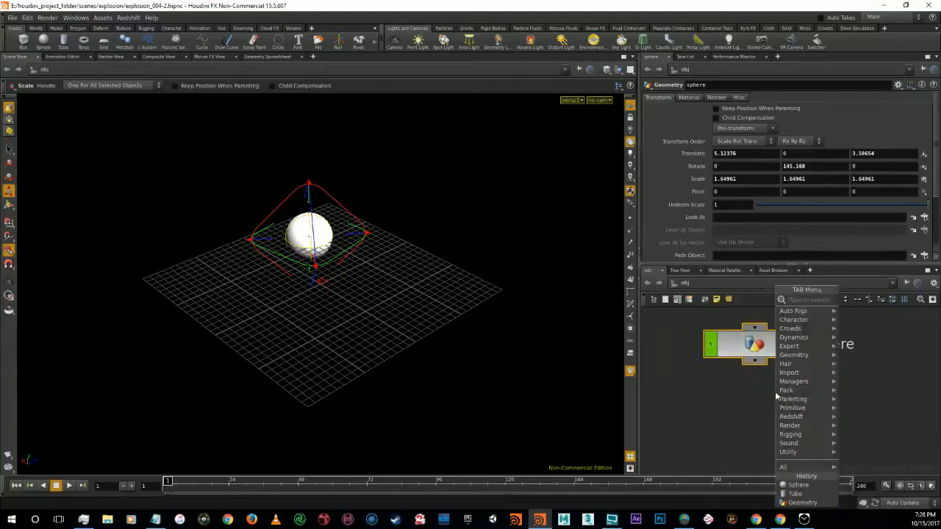
pyautogui.write('mo')
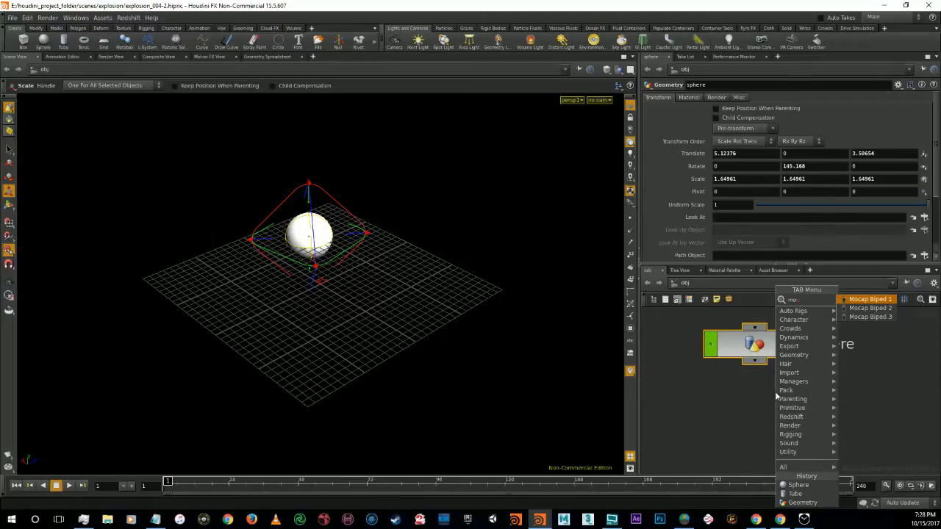
pyautogui.press('BackSpace')
pyautogui.press('BackSpace')
pyautogui.press('BackSpace')
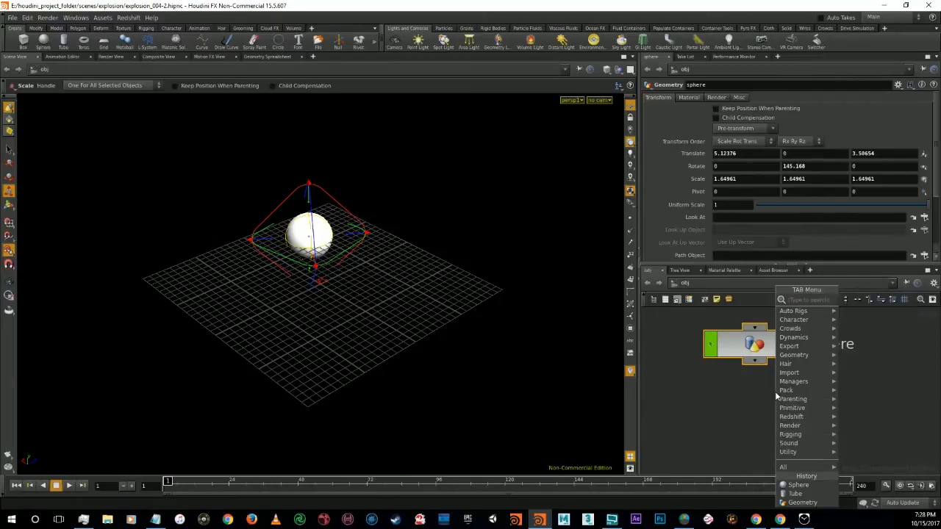
pyautogui.click(711, 372)
# Step: Enter the sphere object's geometry network, move the sphere1 node higher, and practice going up to the object level and back inside
pyautogui.doubleClick(750, 345)
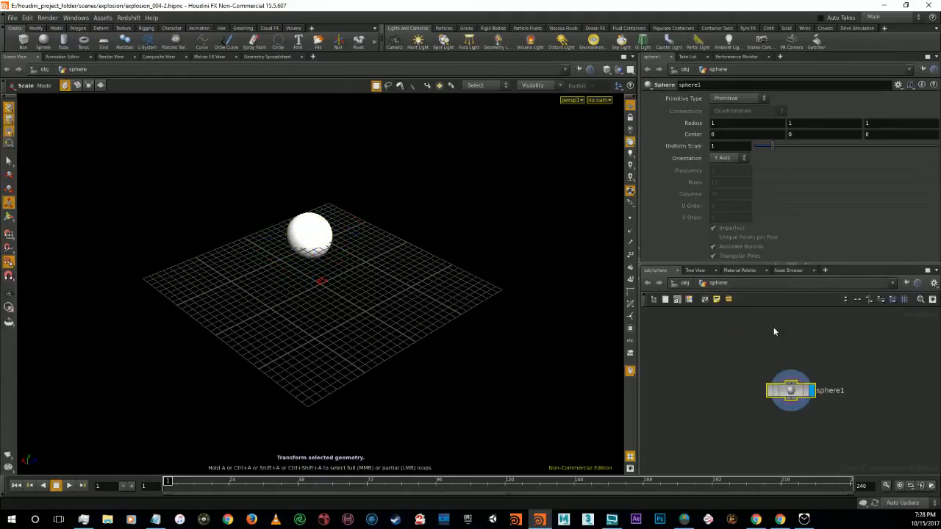
pyautogui.moveTo(798, 377); pyautogui.dragTo(767, 337)
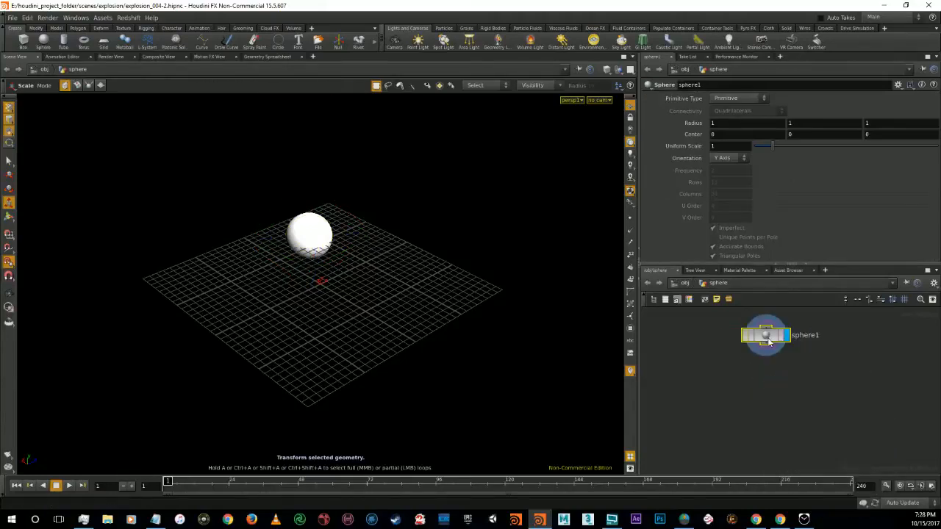
pyautogui.press('u')
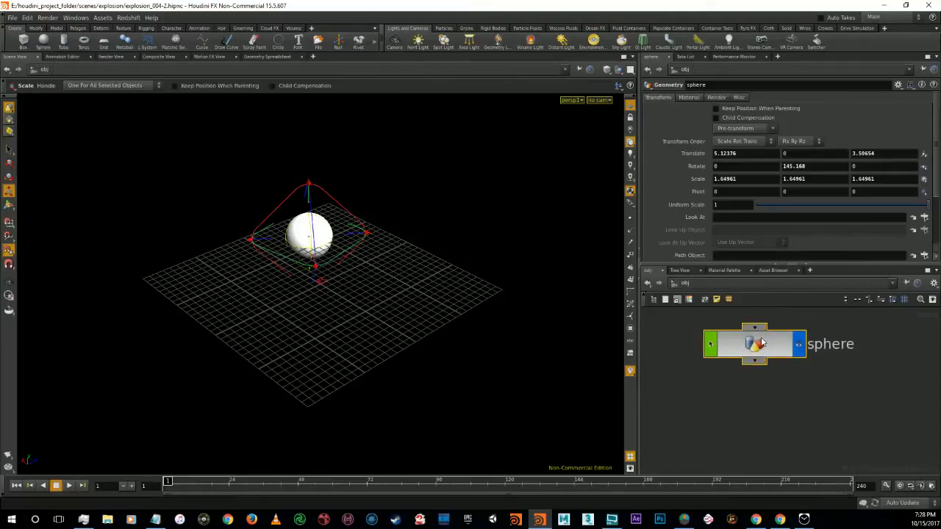
pyautogui.doubleClick(763, 343)
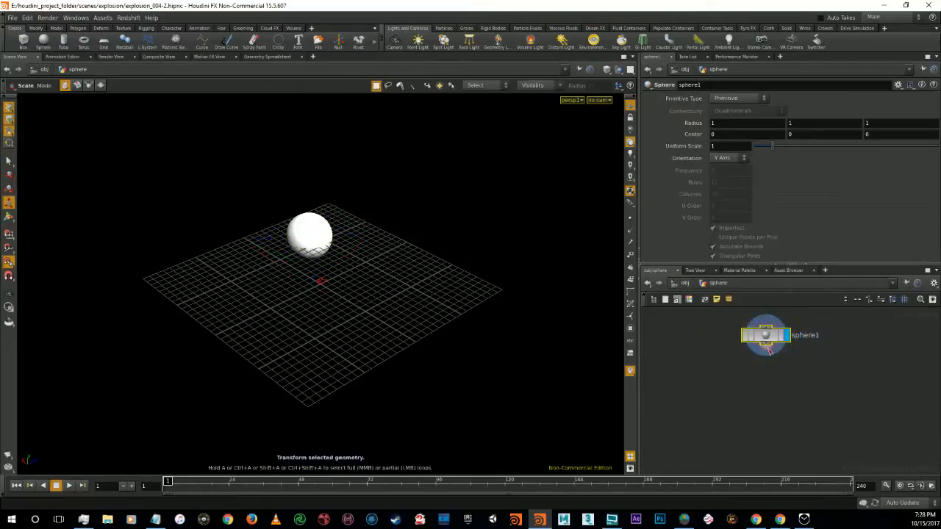
# Step: Add a Mountain node below sphere1, connected to the output of sphere1
pyautogui.click(770, 376)
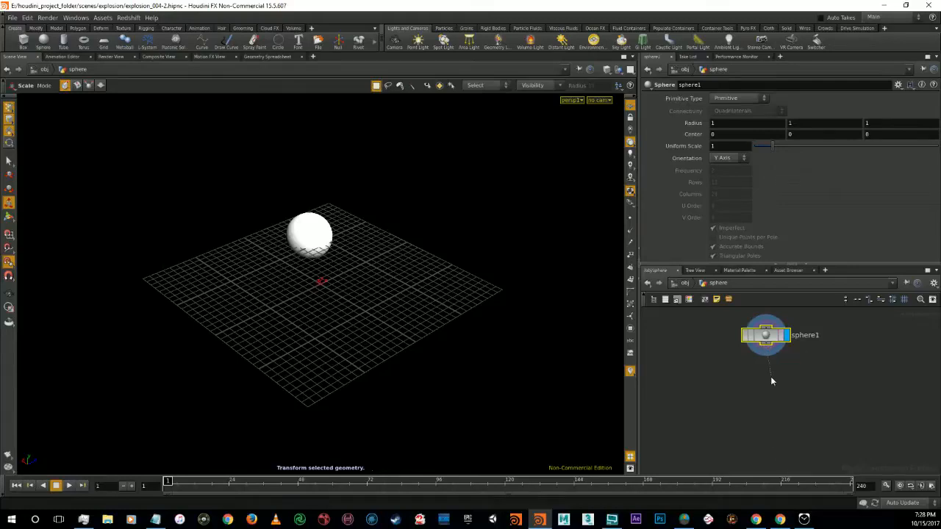
pyautogui.press('Tab')
pyautogui.write('mou')
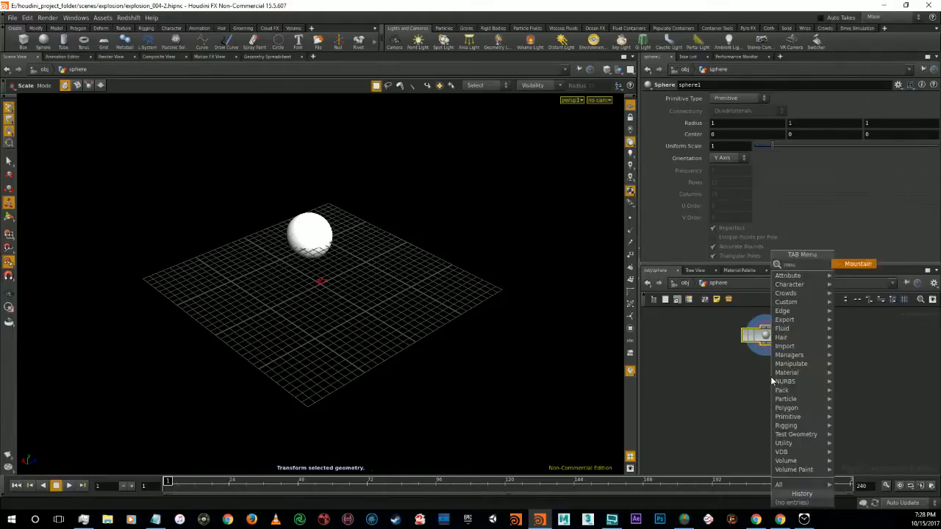
pyautogui.write('ntain')
pyautogui.press('Return')
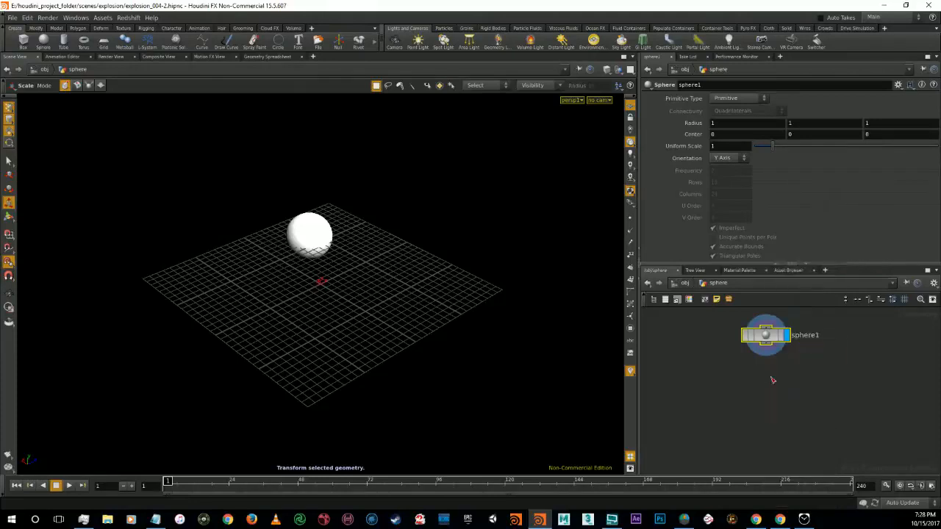
pyautogui.click(771, 376)
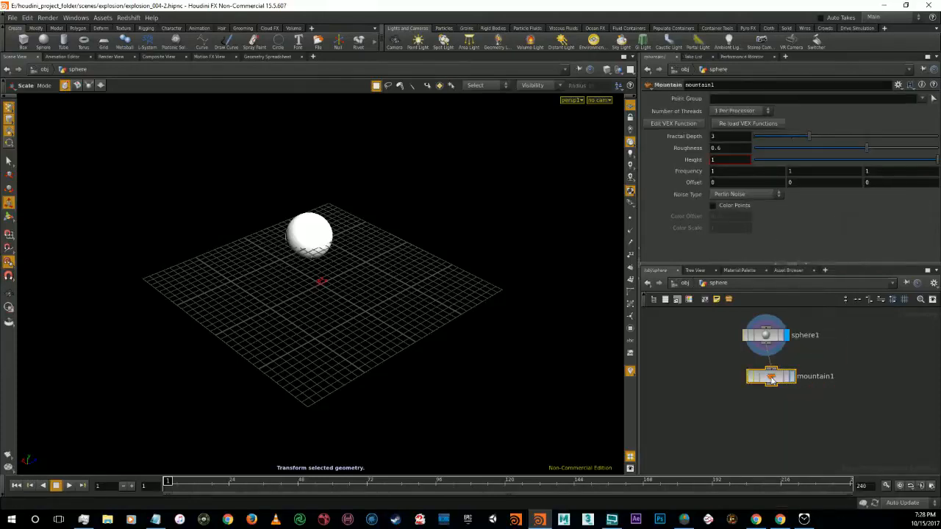
# Step: Add a Scatter node below mountain1 and make it the displayed node in the network
pyautogui.click(766, 399)
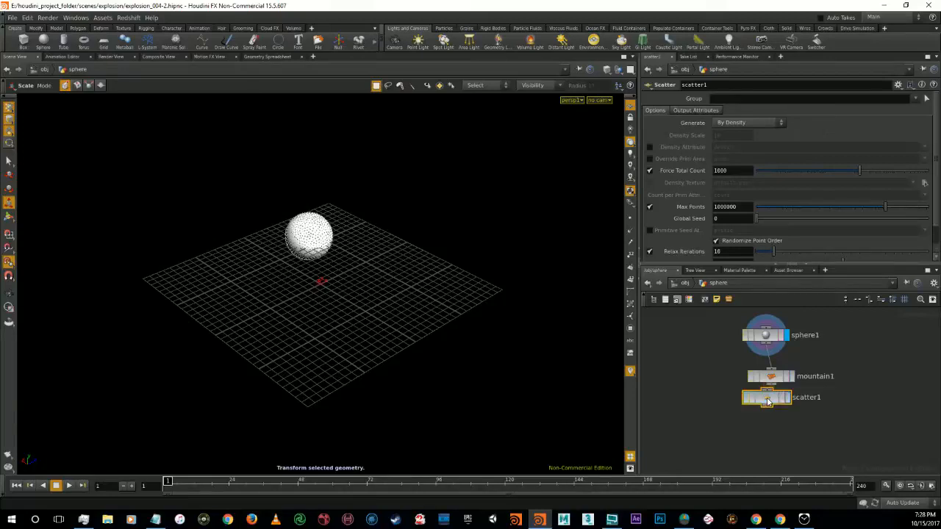
pyautogui.moveTo(767, 401); pyautogui.dragTo(771, 422)
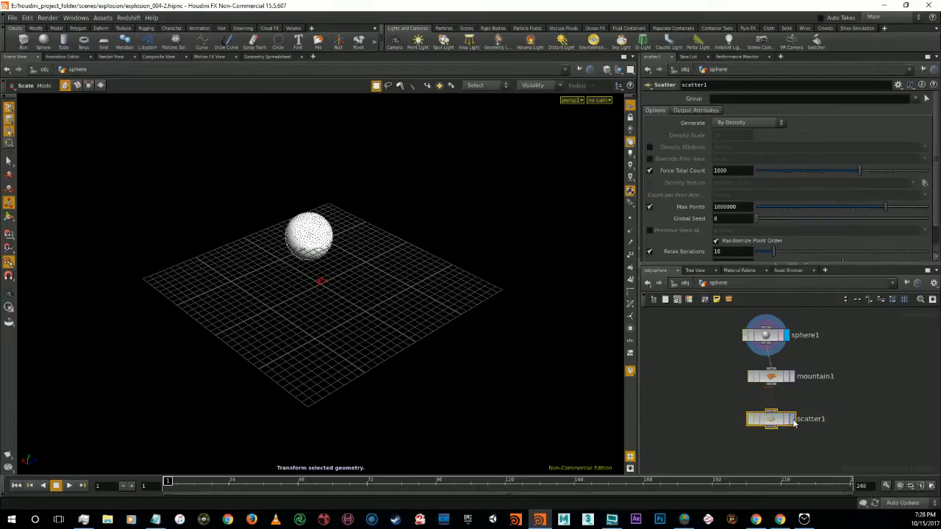
pyautogui.click(792, 420)
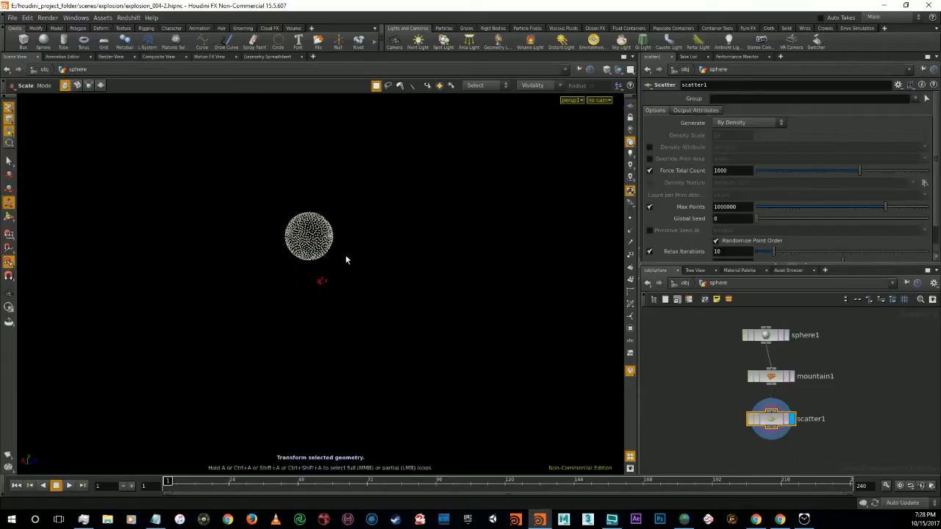
# Step: Set the Scatter node's Force Total Count first to 2000 and finally to 20000 points
pyautogui.press('pagedown')
pyautogui.keyDown('alt'); pyautogui.moveTo(352, 236); pyautogui.dragTo(380, 257, button='right'); pyautogui.keyUp('alt')
pyautogui.keyDown('alt'); pyautogui.moveTo(405, 263); pyautogui.dragTo(451, 382, button='middle'); pyautogui.keyUp('alt')
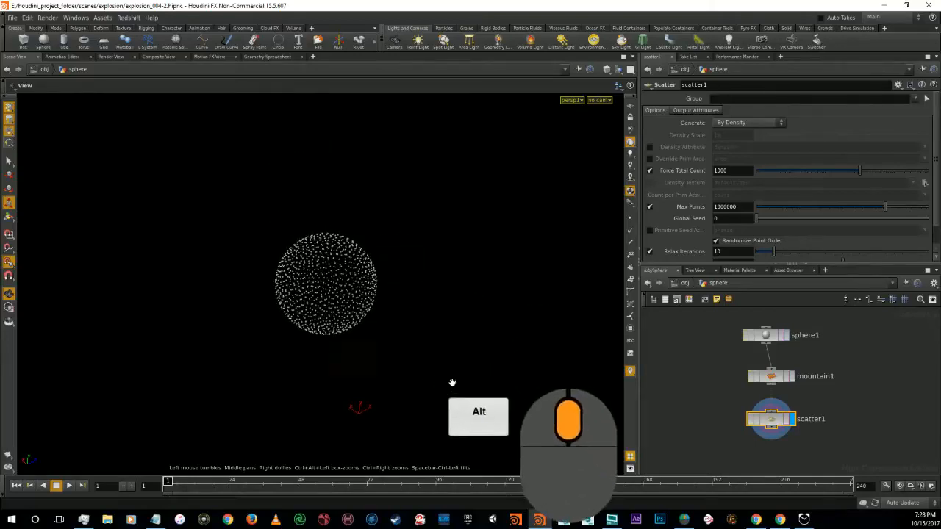
pyautogui.keyDown('alt'); pyautogui.scroll(4, 460, 361); pyautogui.keyUp('alt')
pyautogui.keyDown('alt'); pyautogui.scroll(2, 457, 340); pyautogui.keyUp('alt')
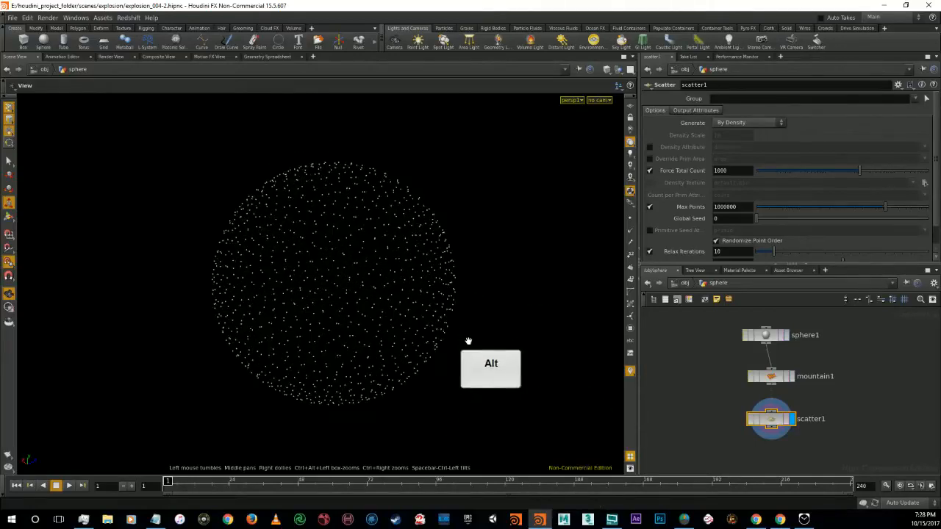
pyautogui.press('e')
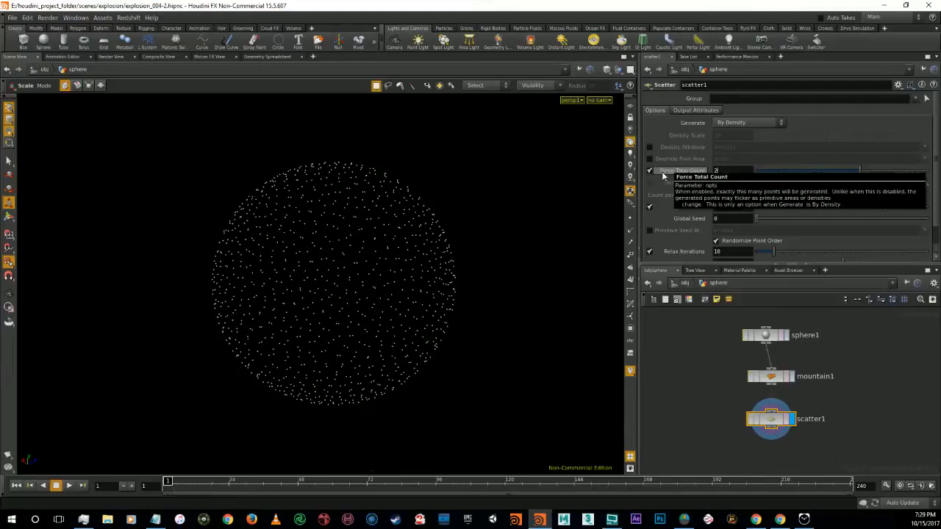
pyautogui.write('000')
pyautogui.press('Return')
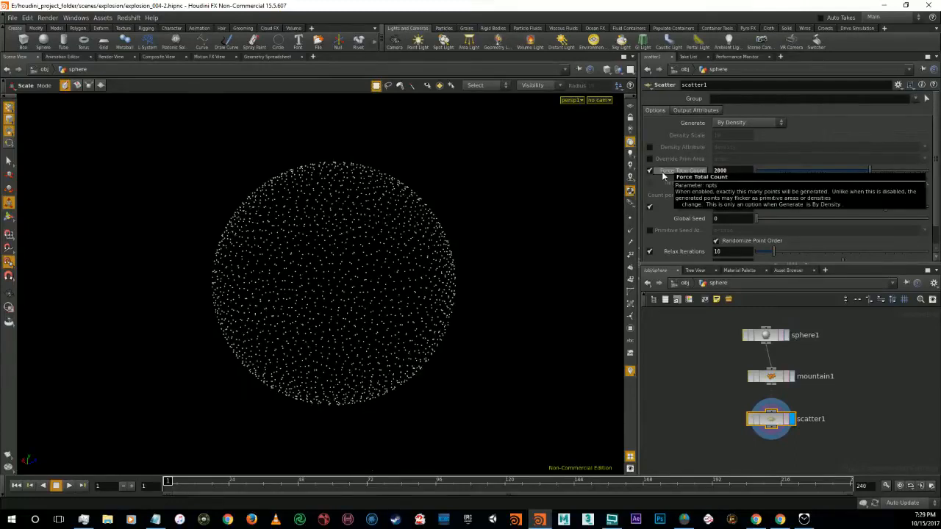
pyautogui.click(739, 170)
pyautogui.write('0')
pyautogui.press('Return')
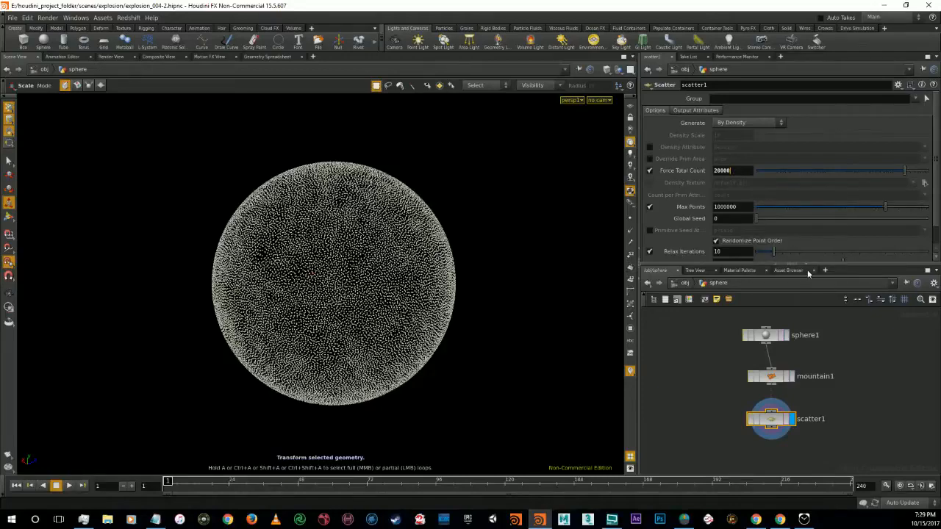
# Step: Set the Scatter node's Force Total Count to 2000 points
pyautogui.press('BackSpace')
pyautogui.press('Return')
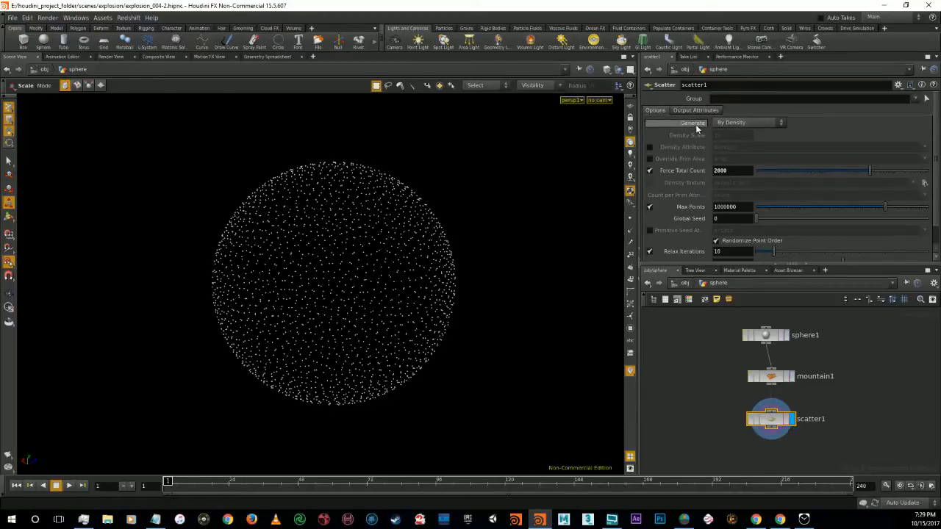
# Step: Try the Count per Primitive and In Texture Space generation methods on the Scatter node, and return it to By Density
pyautogui.click(746, 122)
pyautogui.click(742, 135)
pyautogui.click(742, 122)
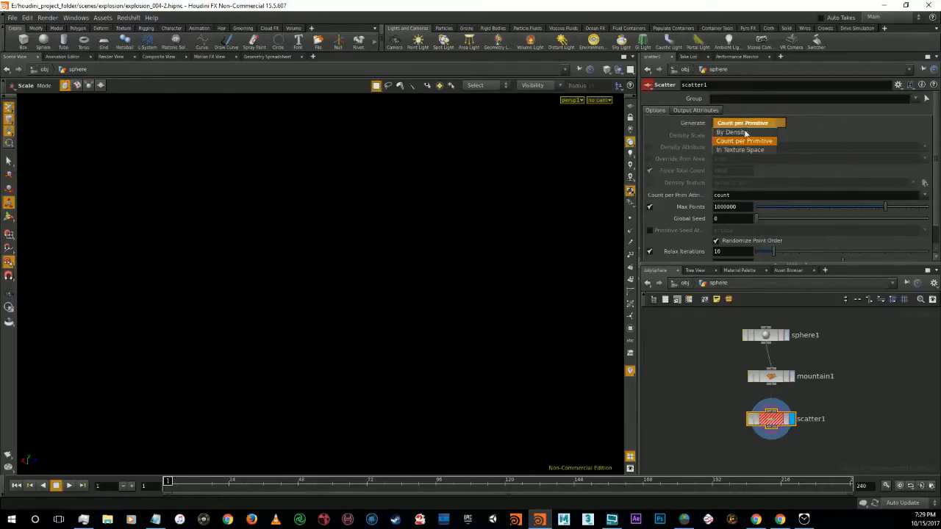
pyautogui.click(748, 150)
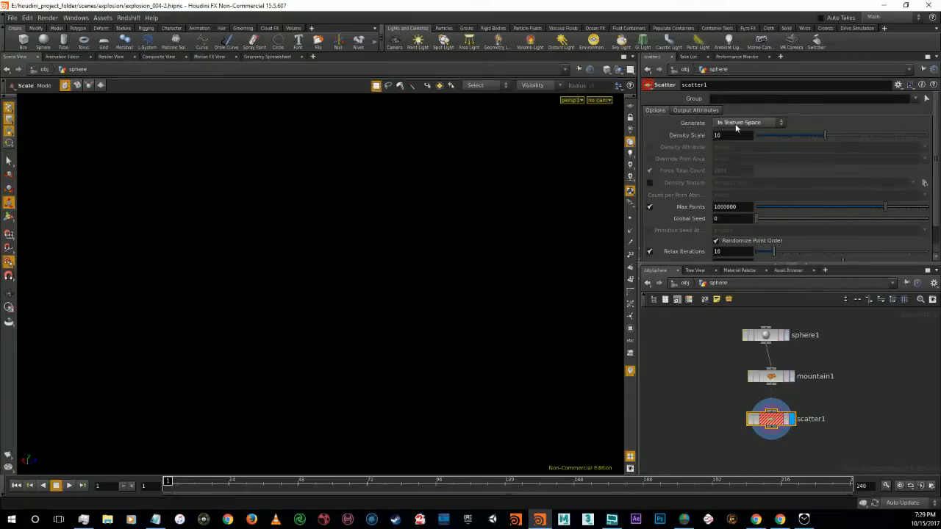
pyautogui.click(740, 123)
pyautogui.click(743, 135)
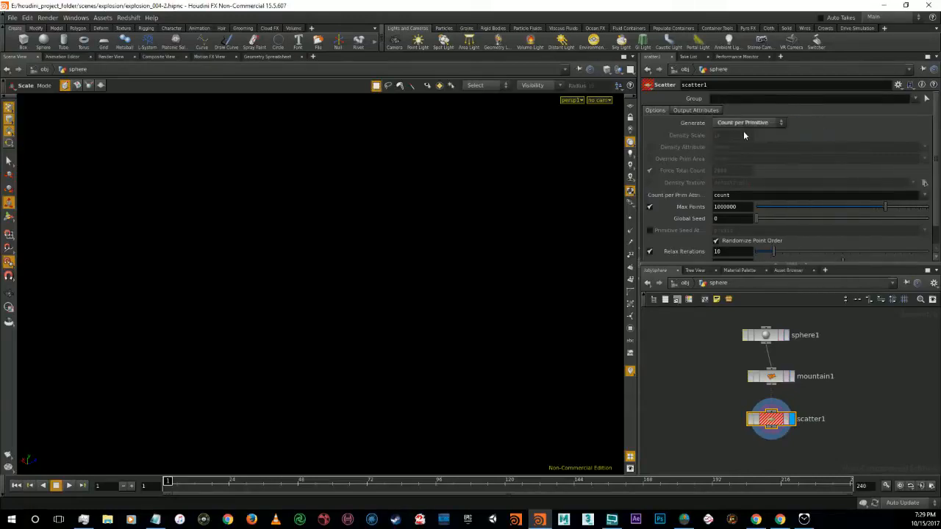
pyautogui.click(746, 123)
pyautogui.click(740, 131)
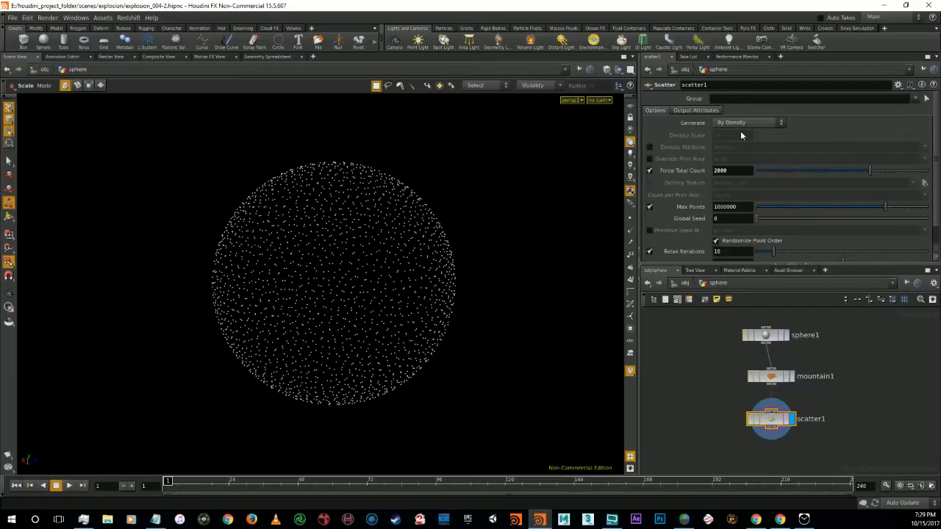
# Step: Add a Geometry Spreadsheet pane tab alongside the network view
pyautogui.click(825, 270)
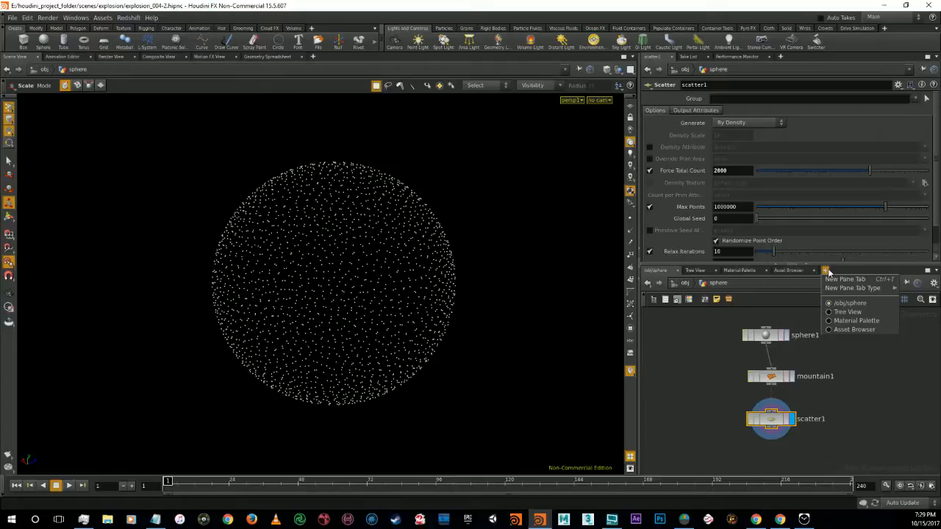
pyautogui.moveTo(853, 288)
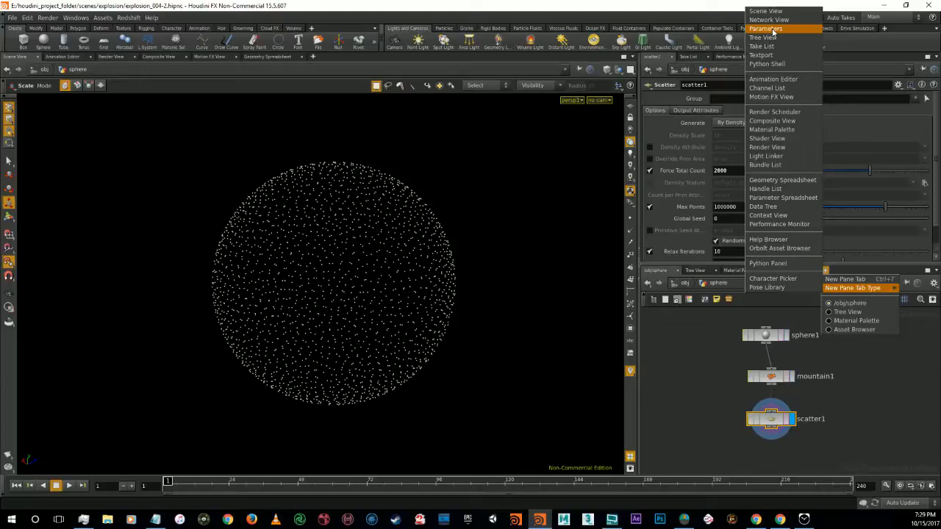
pyautogui.click(782, 180)
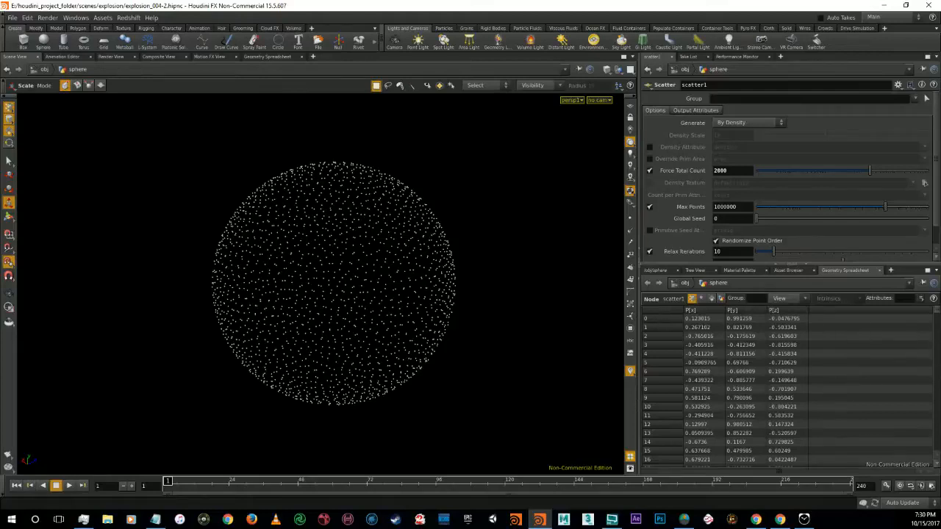
# Step: Examine the scatter1 point positions through to the last row and compare the point numbering with the Force Total Count
pyautogui.click(936, 442)
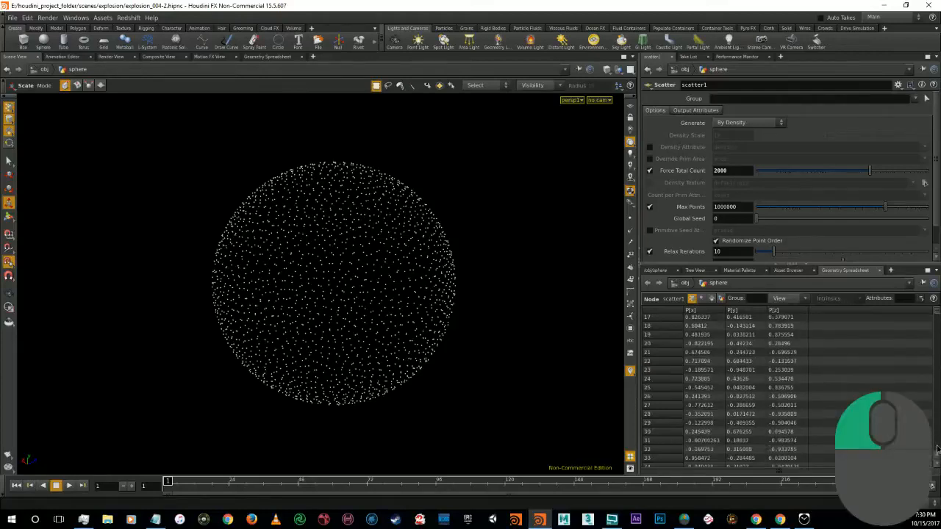
pyautogui.click(936, 443)
pyautogui.click(937, 445)
pyautogui.click(937, 448)
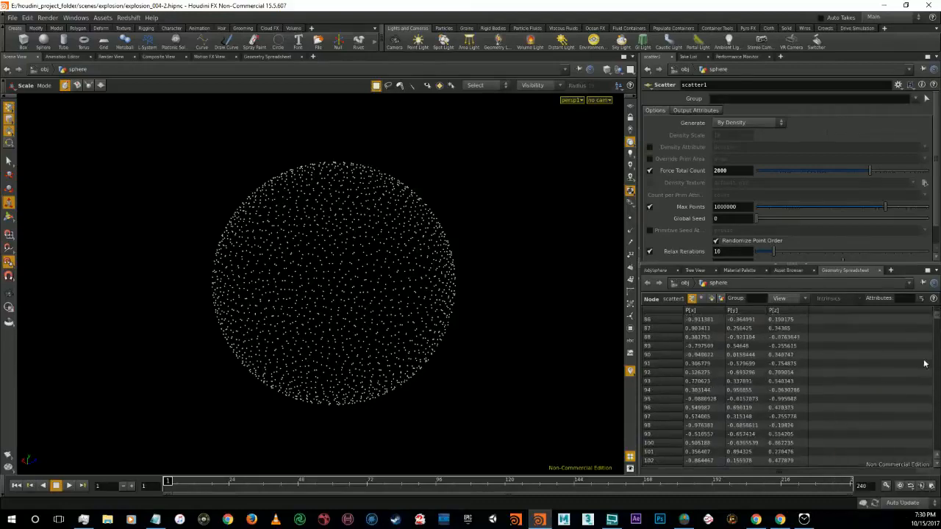
pyautogui.moveTo(937, 317); pyautogui.dragTo(937, 459)
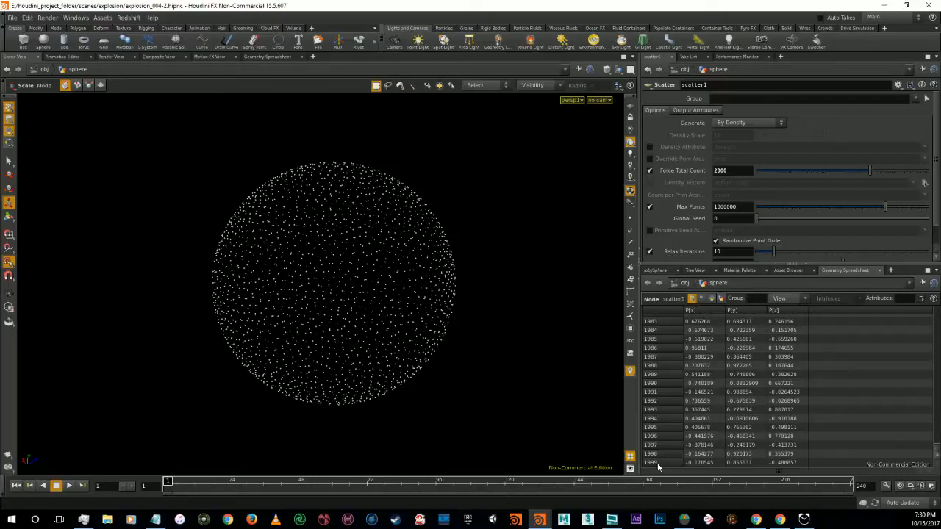
pyautogui.click(724, 170)
pyautogui.click(894, 445)
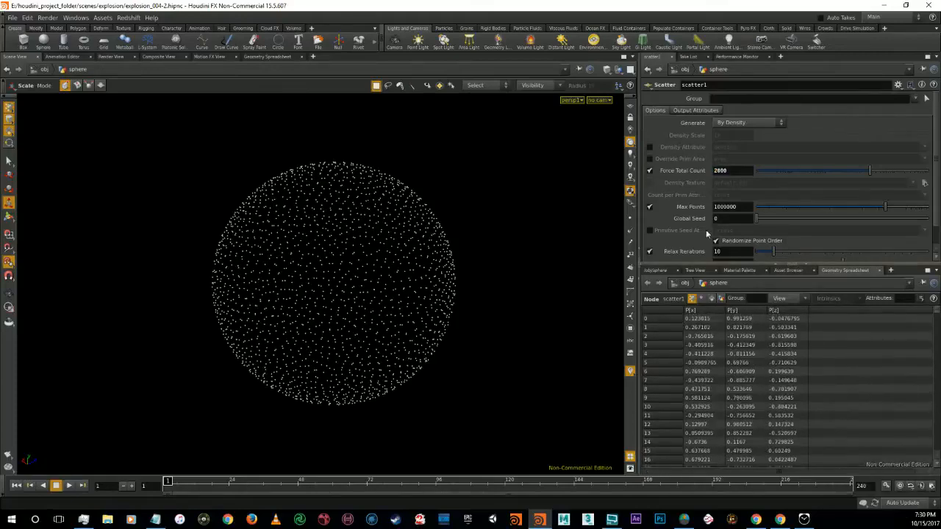
pyautogui.click(730, 170)
pyautogui.press('Return')
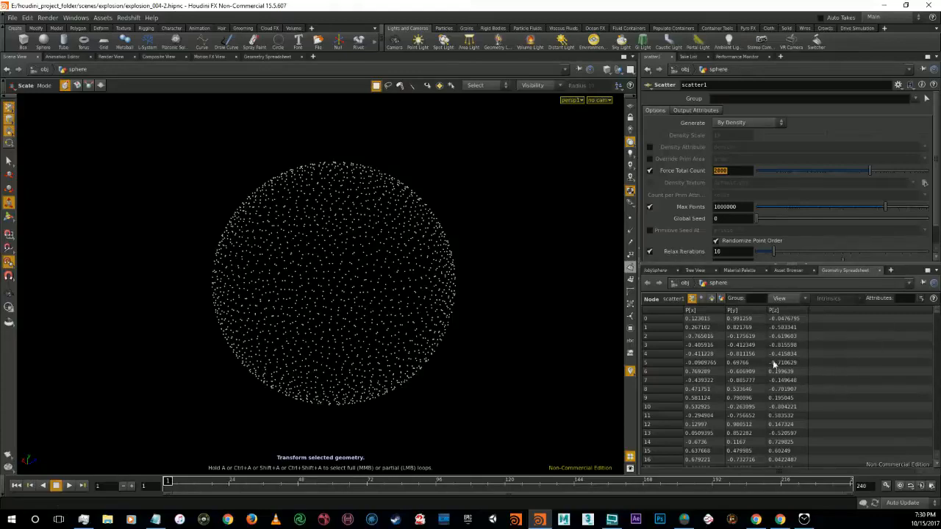
# Step: Return to the object-level network and set the sphere's X Translate to the expression $F/10
pyautogui.click(660, 269)
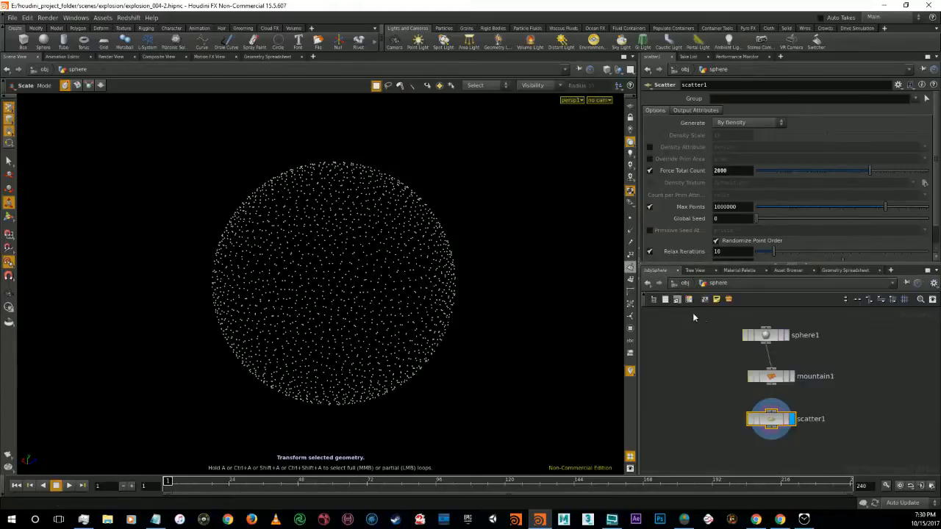
pyautogui.click(684, 283)
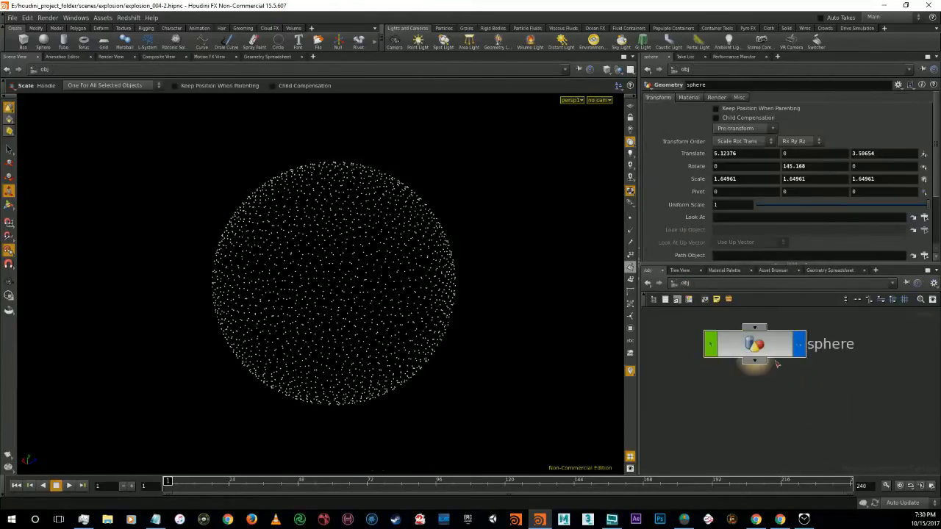
pyautogui.click(748, 153)
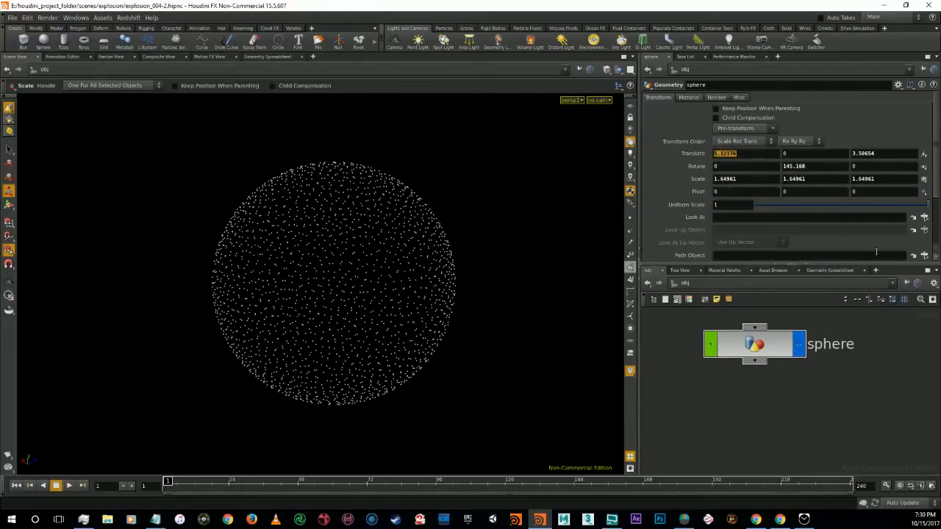
pyautogui.press('shift')
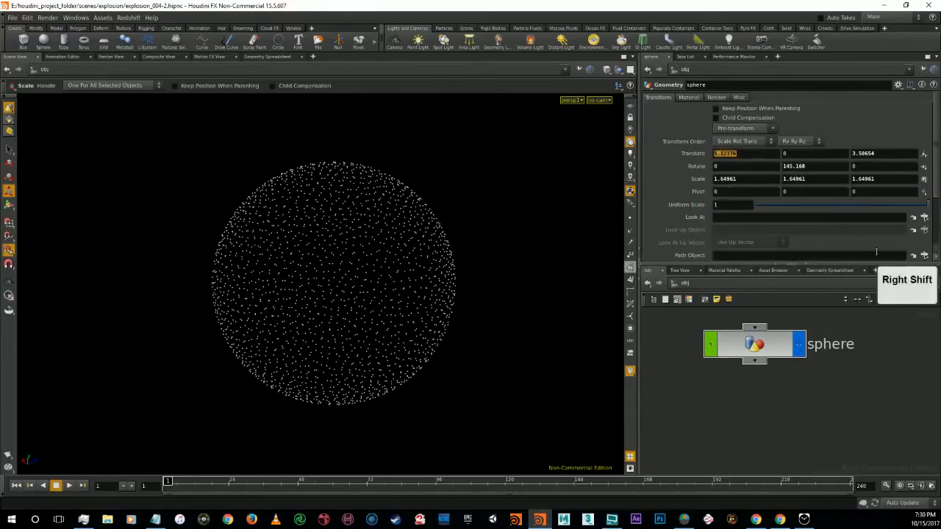
pyautogui.write('$F')
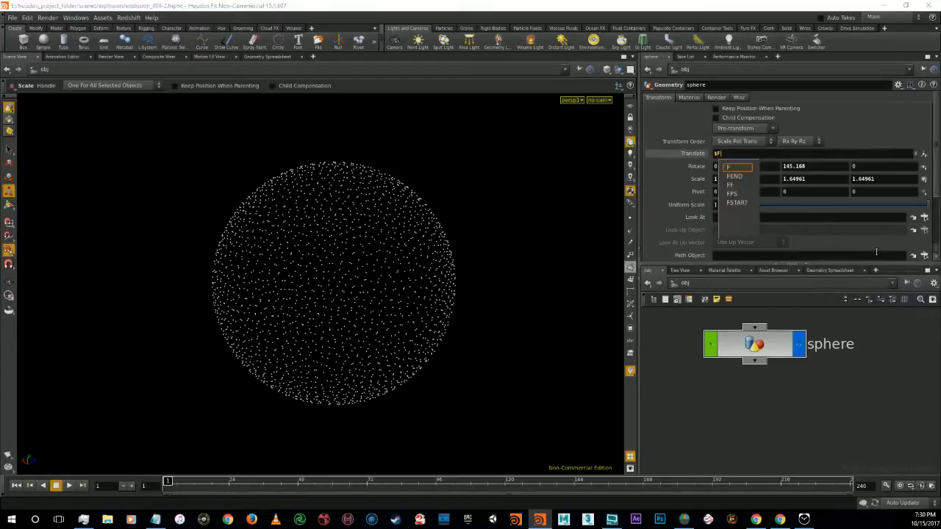
pyautogui.write('/3')
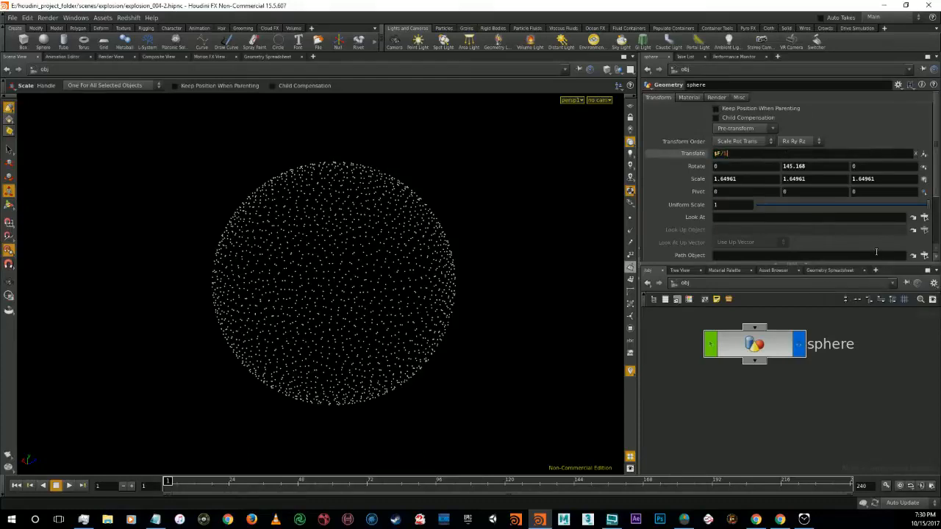
pyautogui.write('0')
pyautogui.press('Return')
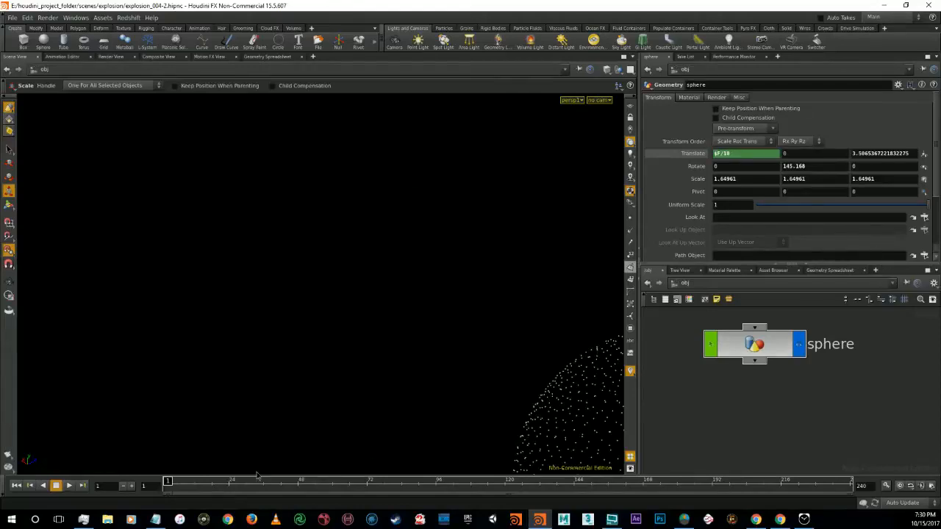
# Step: Turn on the reference grid in the scene view so that the whole grid and the sphere are in view
pyautogui.keyDown('alt'); pyautogui.scroll(-10, 442, 327); pyautogui.keyUp('alt')
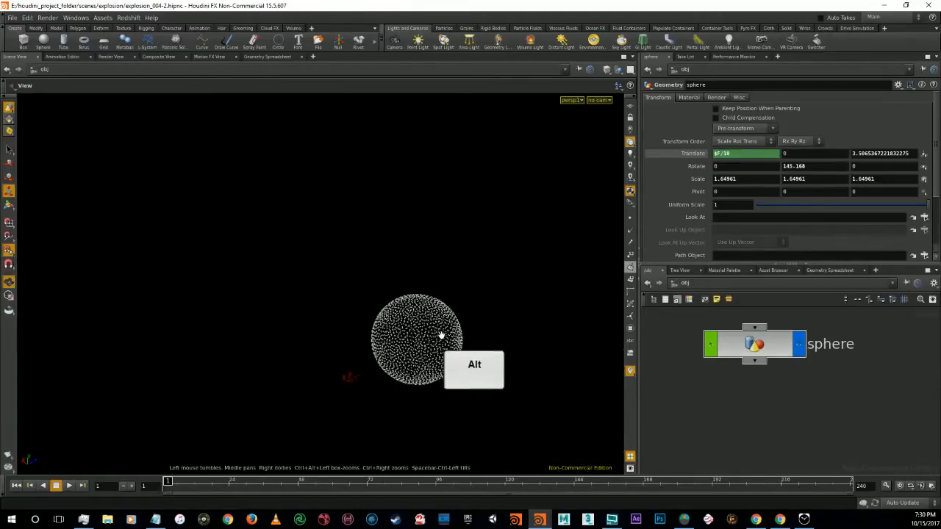
pyautogui.press('e')
pyautogui.click(630, 106)
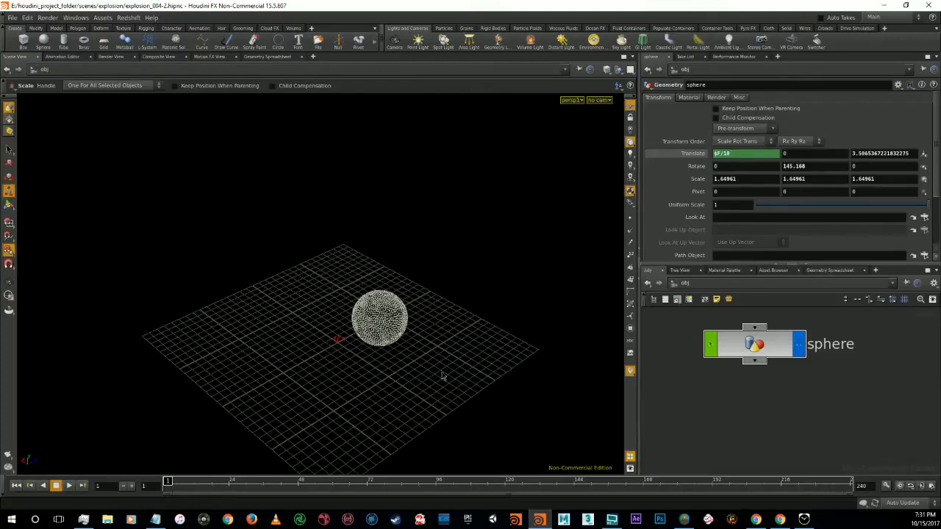
pyautogui.keyDown('alt'); pyautogui.moveTo(446, 391); pyautogui.dragTo(489, 446); pyautogui.keyUp('alt')
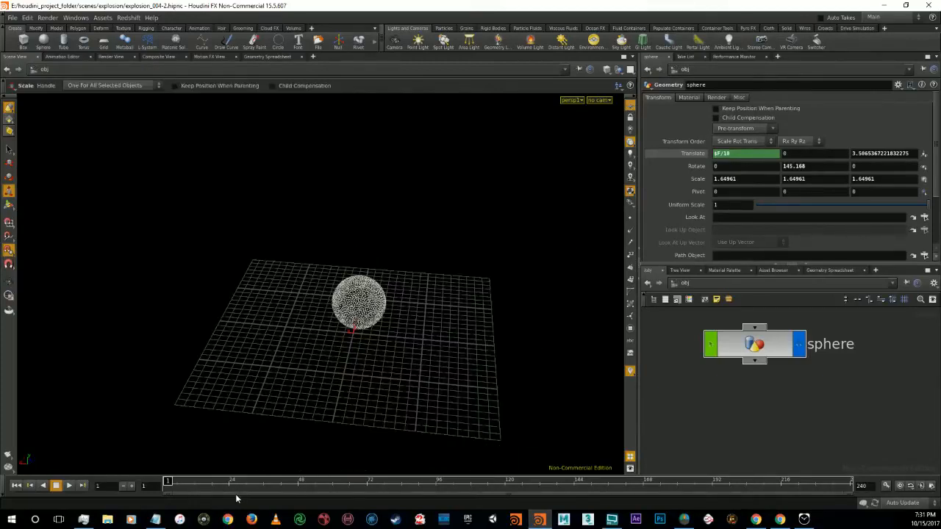
# Step: Advance the timeline one frame at a time from frame 1 to frame 7 to check the sphere's movement
pyautogui.click(133, 487)
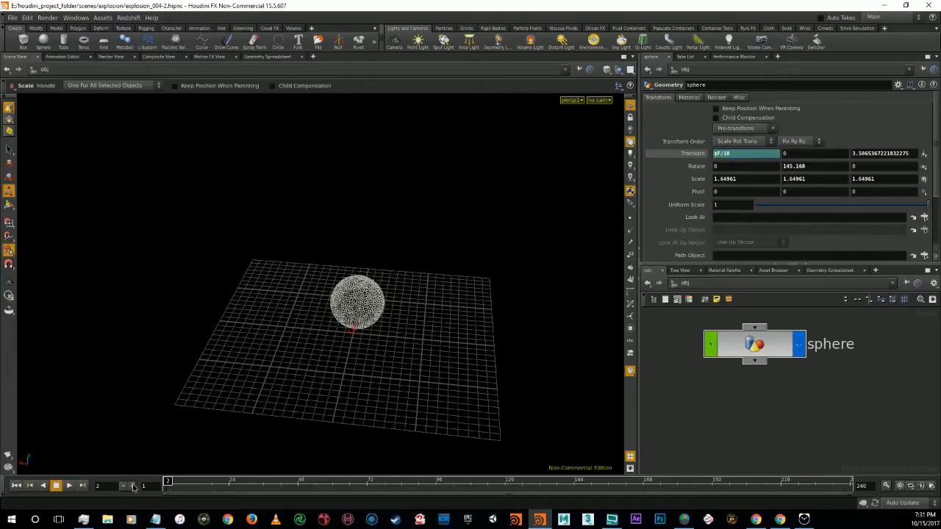
pyautogui.click(133, 487)
pyautogui.click(133, 487)
pyautogui.click(133, 486)
pyautogui.click(133, 486)
pyautogui.click(133, 487)
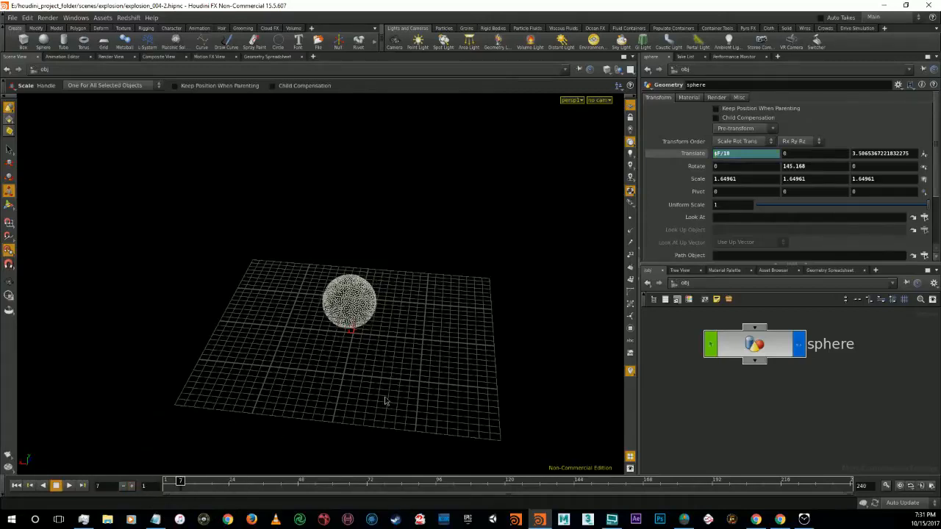
# Step: View the sphere from the other side of the grid and advance frame by frame to frame 17, watching its X Translate
pyautogui.press('alt')
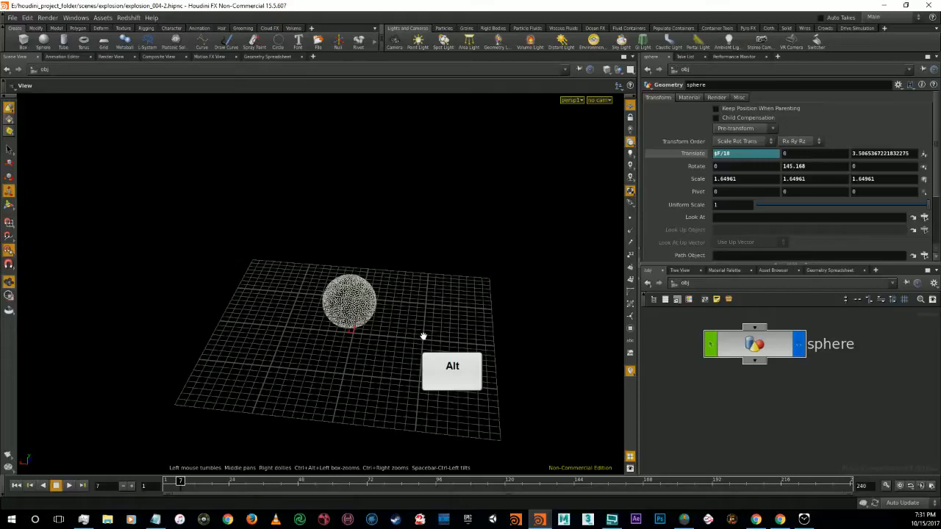
pyautogui.keyDown('alt'); pyautogui.moveTo(423, 337); pyautogui.dragTo(120, 340); pyautogui.keyUp('alt')
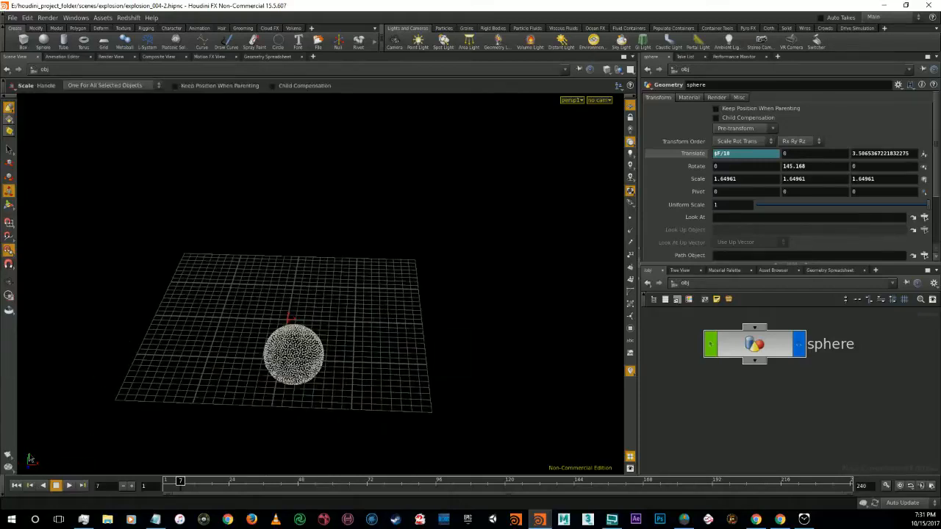
pyautogui.click(131, 487)
pyautogui.click(131, 486)
pyautogui.click(131, 486)
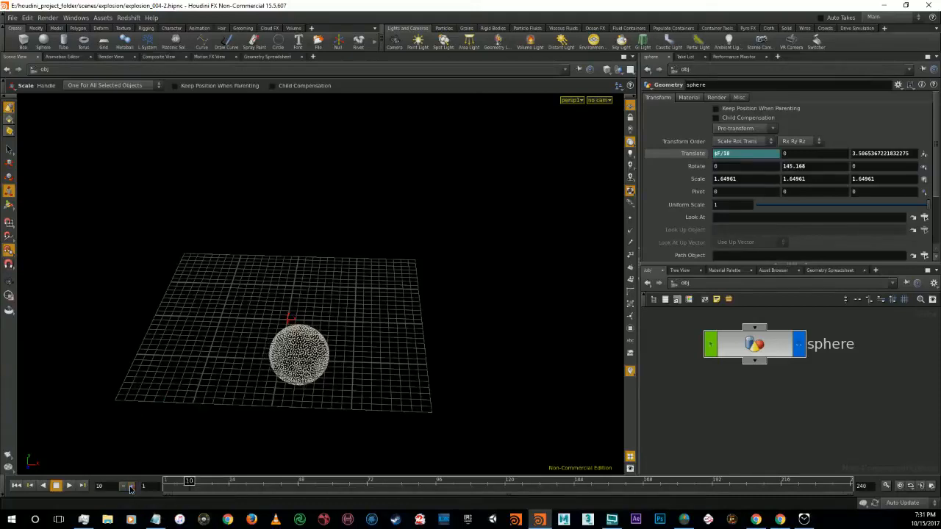
pyautogui.click(131, 487)
pyautogui.click(132, 487)
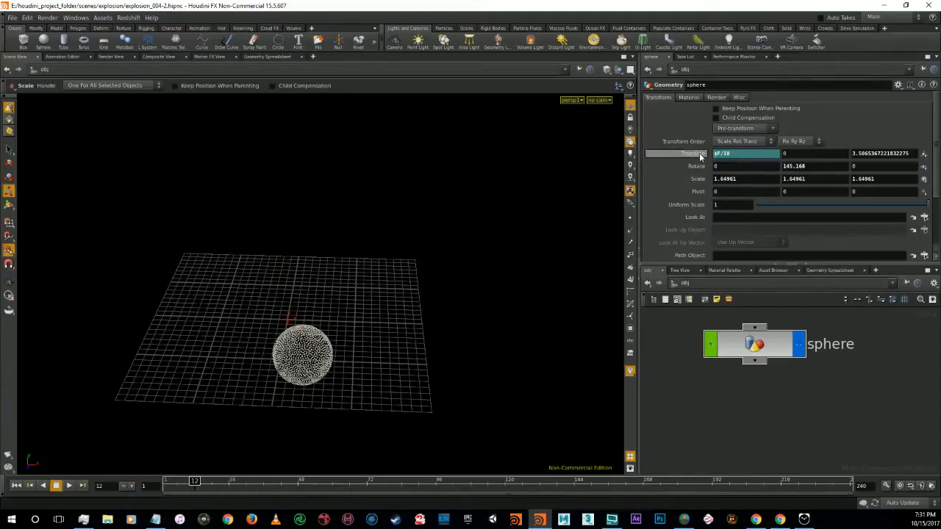
pyautogui.click(132, 487)
pyautogui.click(131, 486)
pyautogui.click(131, 486)
pyautogui.click(132, 487)
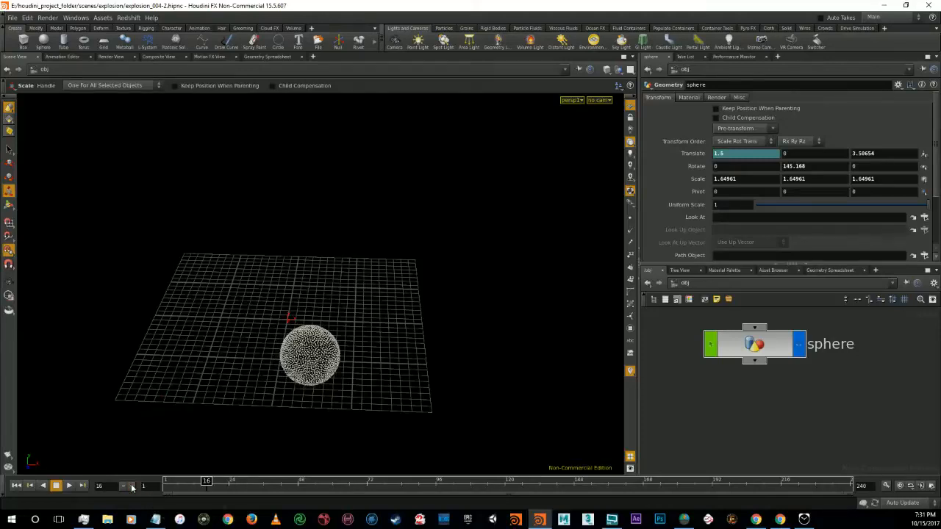
pyautogui.click(132, 486)
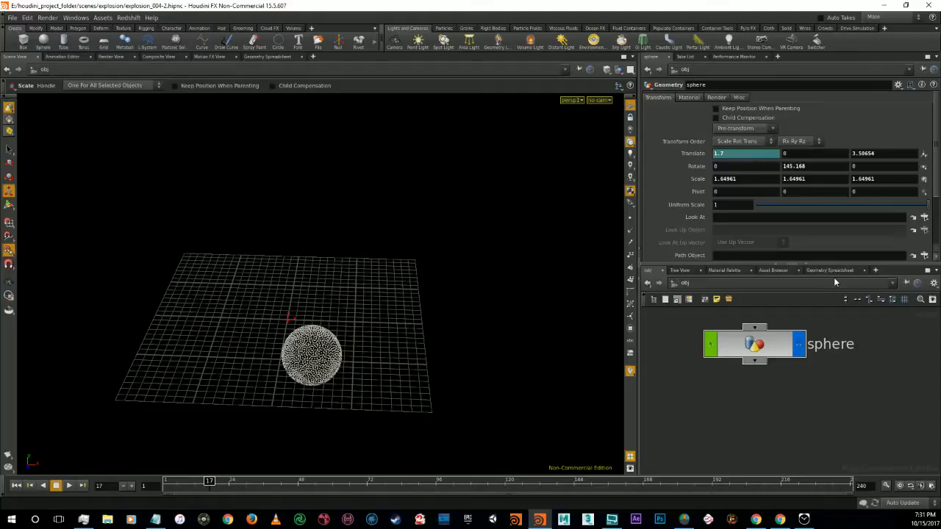
# Step: Show the Geometry Spreadsheet and advance frame by frame to frame 28, comparing the point positions with the object's X Translate
pyautogui.click(830, 270)
pyautogui.click(132, 486)
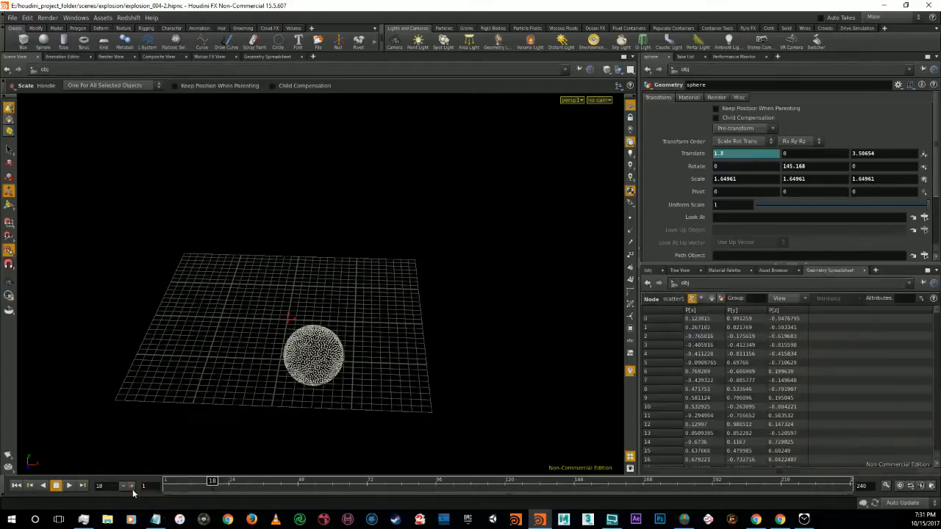
pyautogui.click(131, 487)
pyautogui.click(132, 489)
pyautogui.click(132, 488)
pyautogui.click(132, 488)
pyautogui.click(132, 488)
pyautogui.click(132, 488)
pyautogui.click(132, 488)
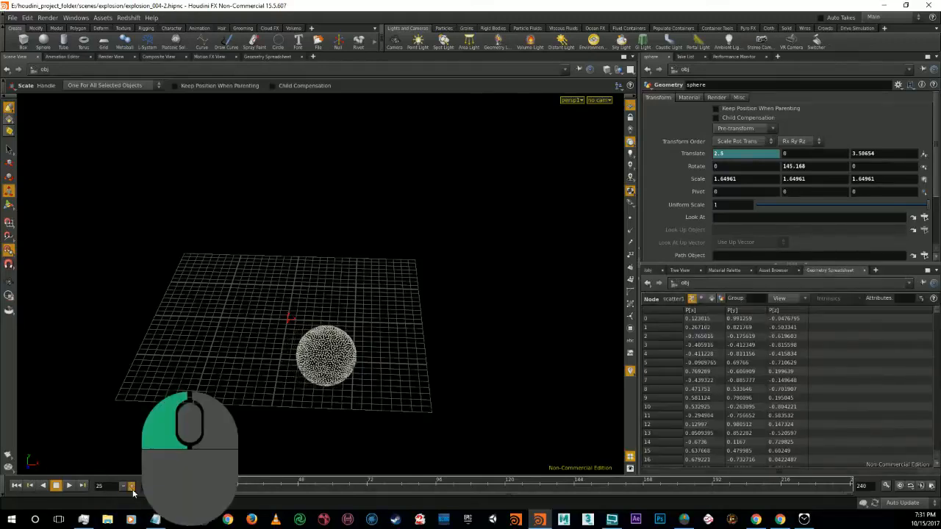
pyautogui.click(132, 488)
pyautogui.click(133, 488)
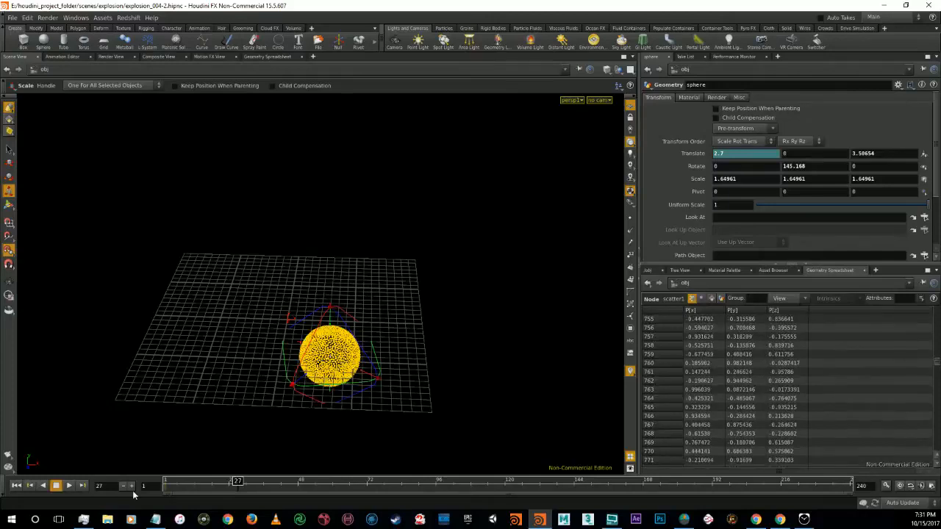
pyautogui.click(132, 487)
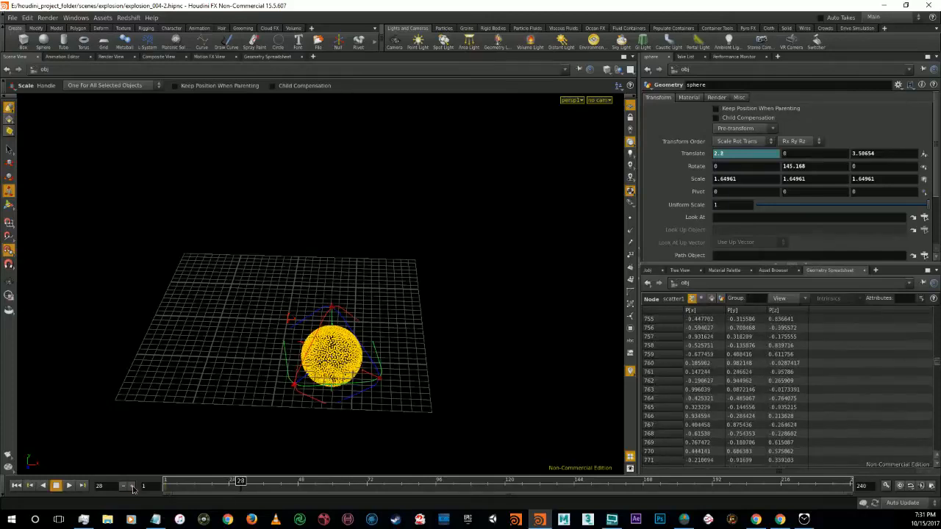
# Step: Advance frame by frame to frame 33 and compare the point positions, including the first points in the Geometry Spreadsheet, with the X Translate
pyautogui.click(131, 487)
pyautogui.click(131, 487)
pyautogui.click(132, 486)
pyautogui.click(132, 486)
pyautogui.click(131, 487)
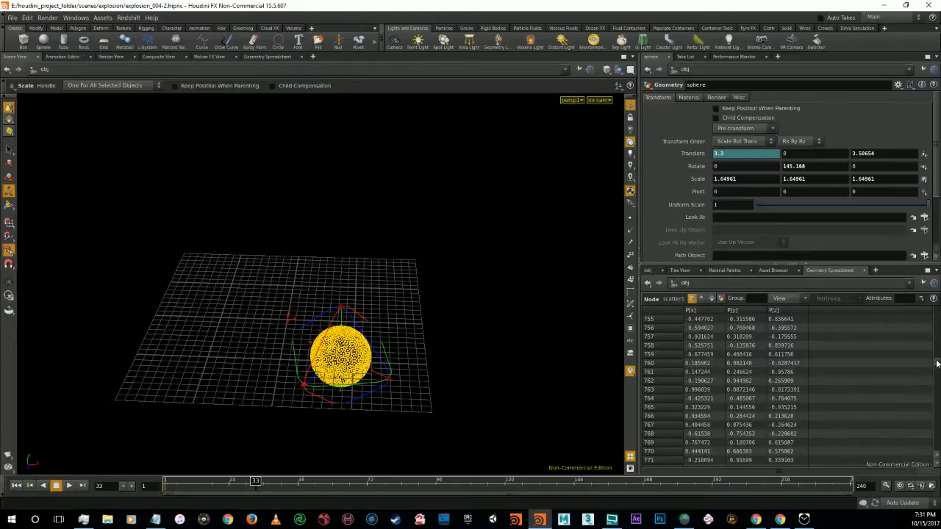
pyautogui.moveTo(937, 363); pyautogui.dragTo(937, 313)
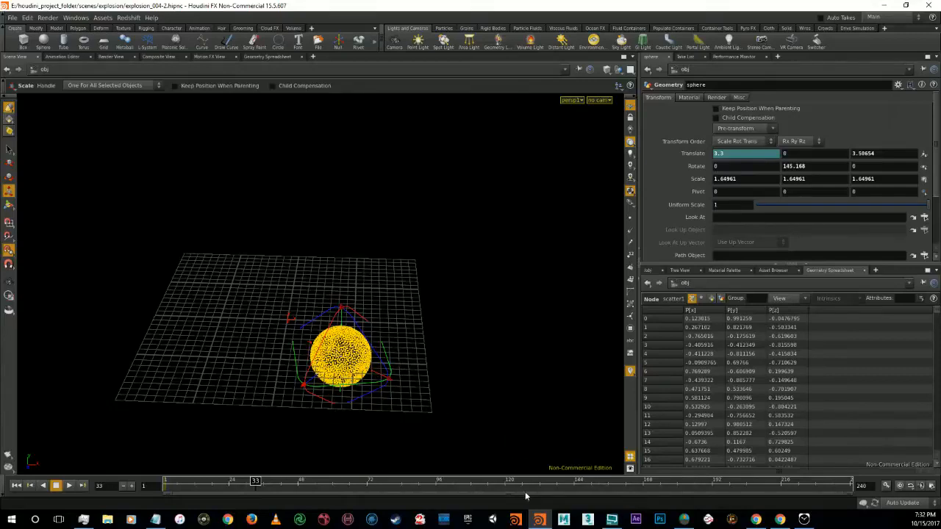
# Step: Return to the object network and delete the sphere object
pyautogui.click(650, 269)
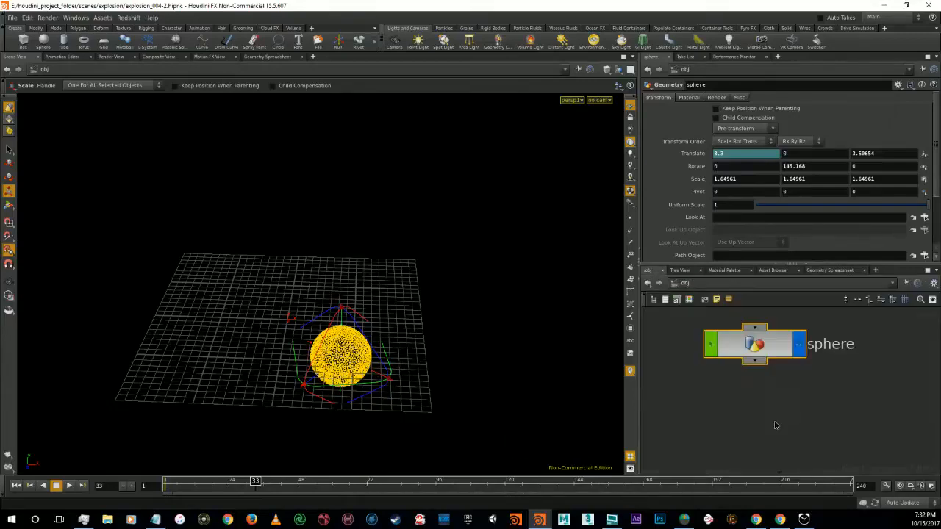
pyautogui.click(775, 423)
pyautogui.click(343, 359)
pyautogui.press('Delete')
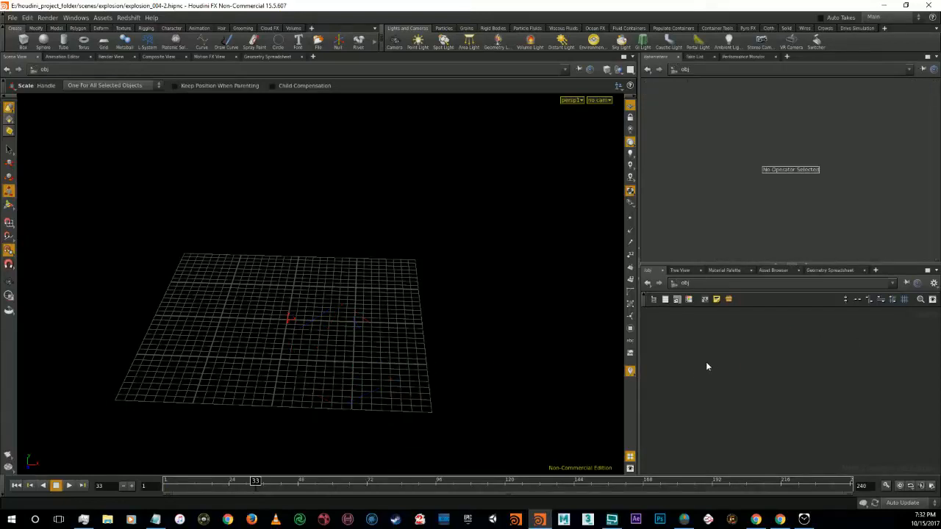
# Step: Add a new sphere object at the origin and check it in a Mantra preview render
pyautogui.press('Tab')
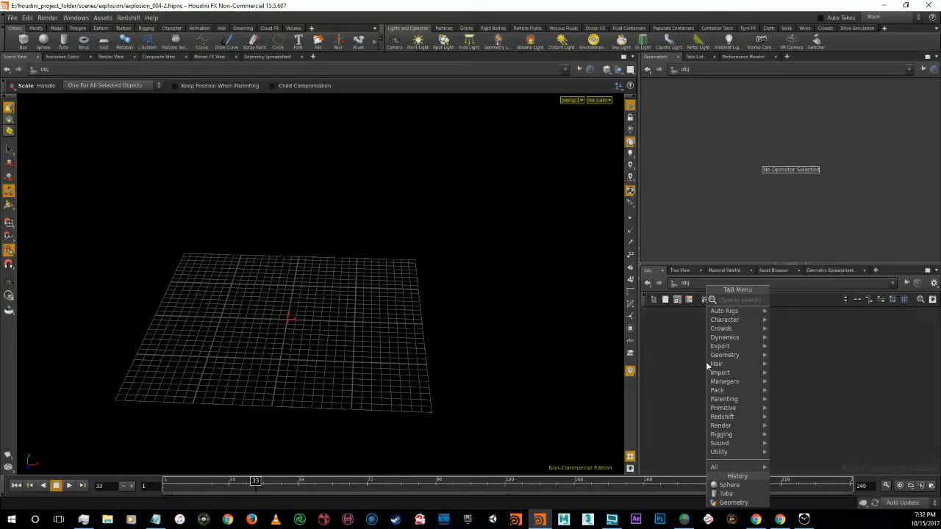
pyautogui.press('Return')
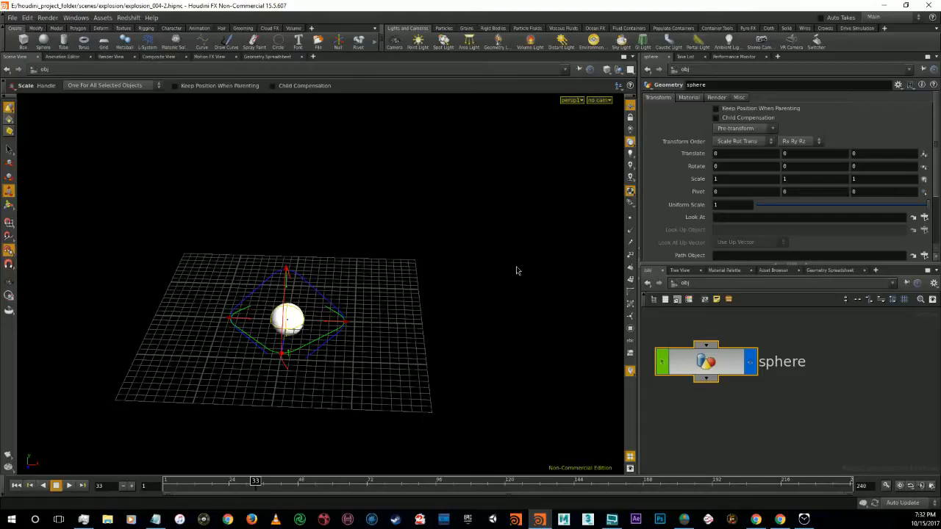
pyautogui.click(124, 56)
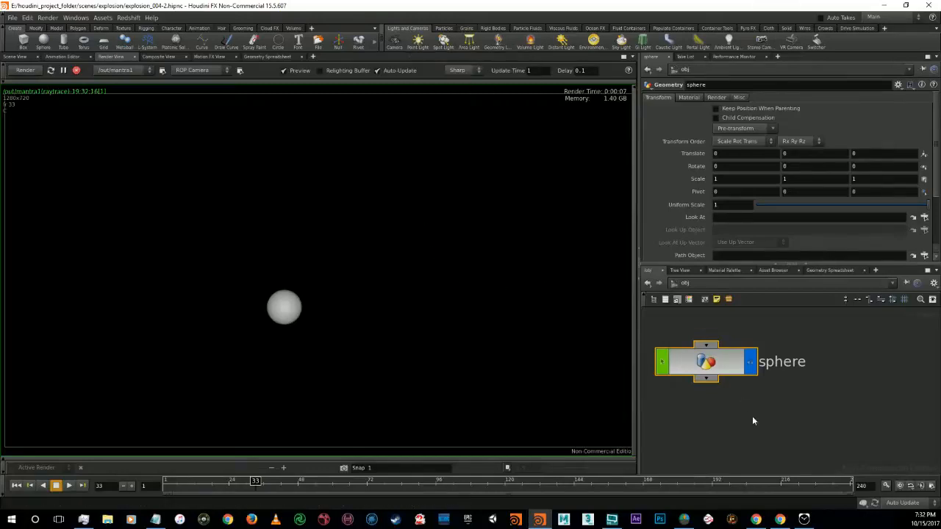
pyautogui.click(15, 57)
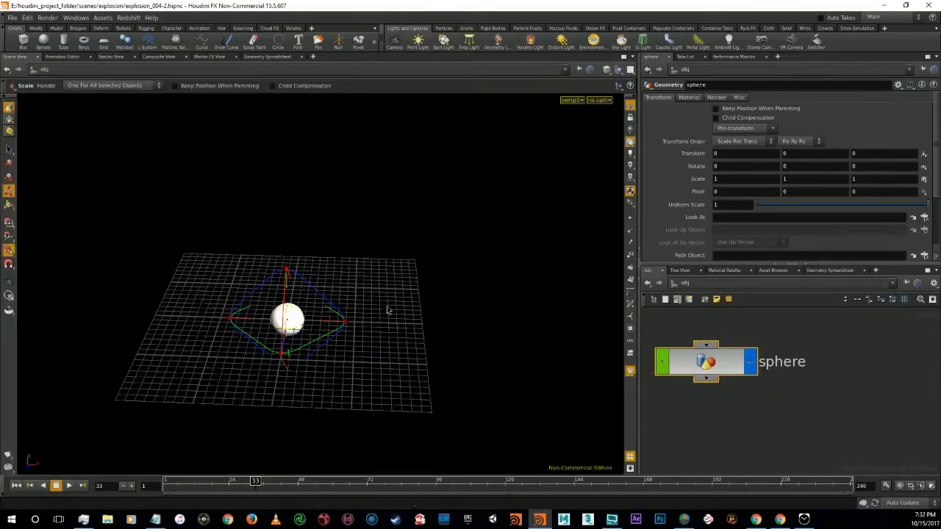
# Step: Add a ground plane object to the scene
pyautogui.press('Tab')
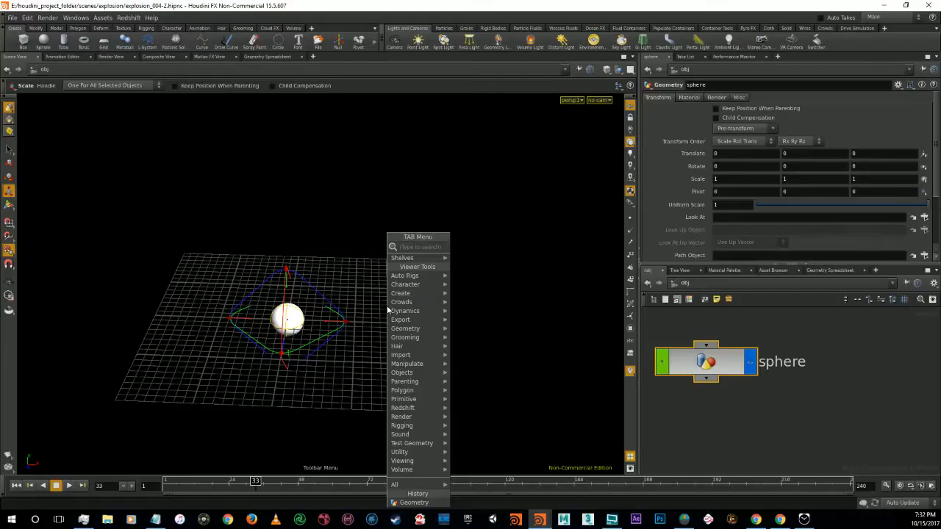
pyautogui.write('plane')
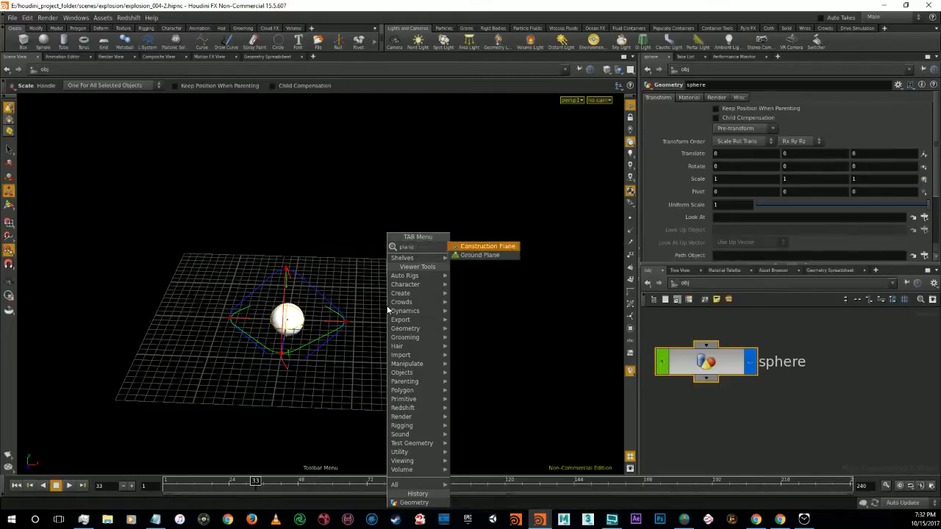
pyautogui.press('Down')
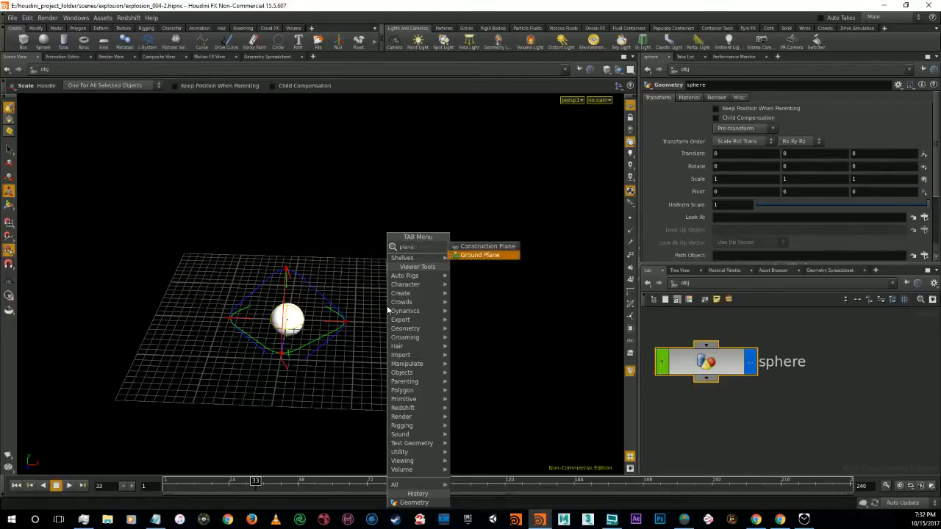
pyautogui.press('Return')
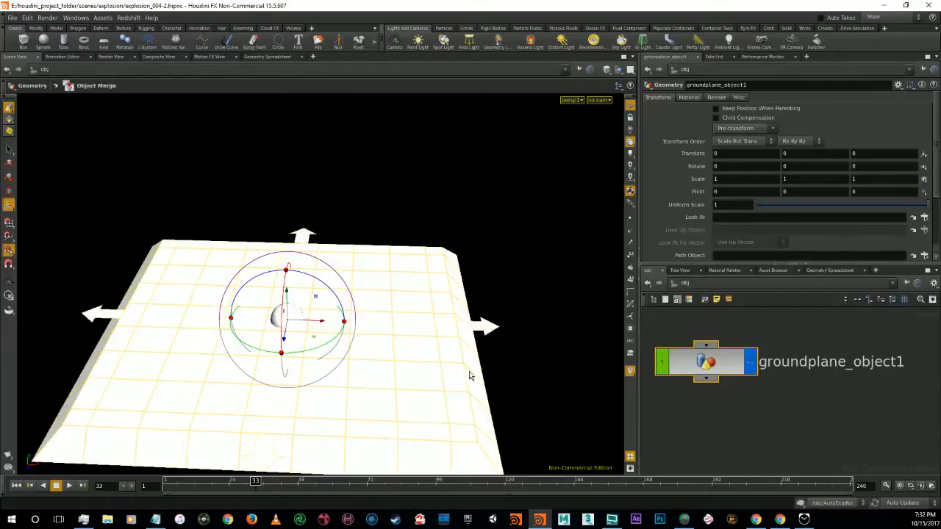
# Step: Lower the ground plane by about 0.75 units in Y and hide the reference grid
pyautogui.keyDown('alt'); pyautogui.moveTo(471, 375); pyautogui.dragTo(444, 334); pyautogui.keyUp('alt')
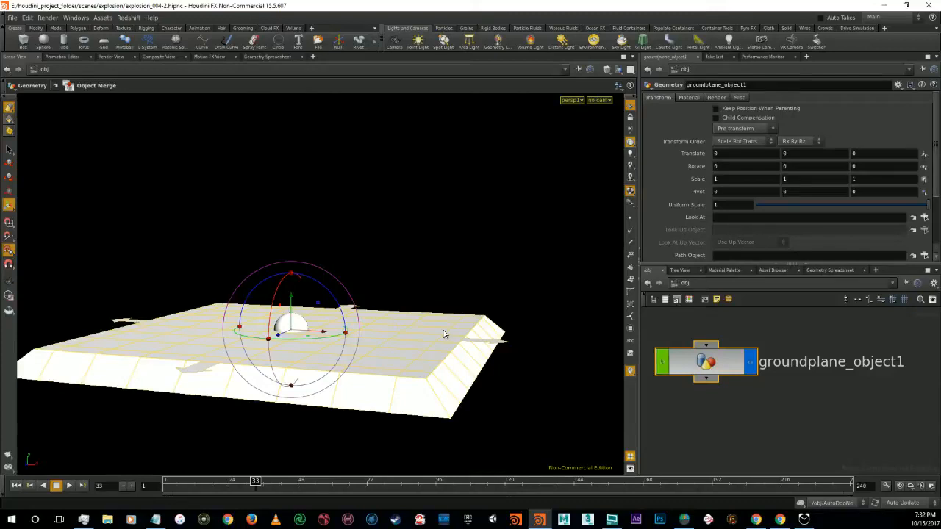
pyautogui.press('t')
pyautogui.moveTo(290, 285); pyautogui.dragTo(291, 307)
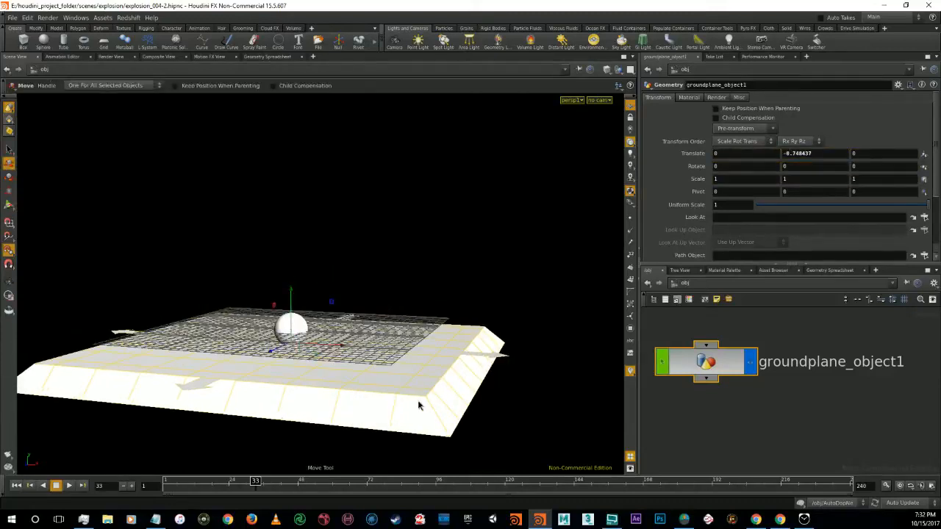
pyautogui.click(629, 111)
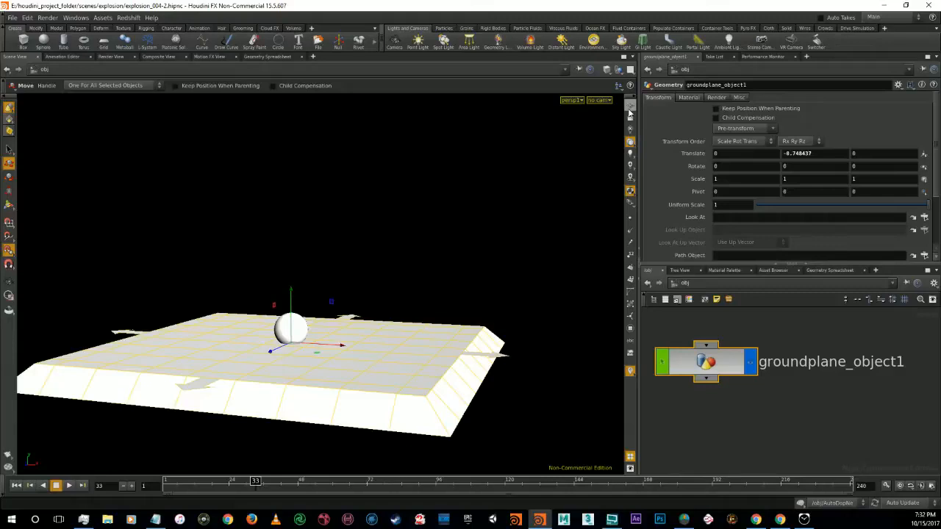
pyautogui.keyDown('alt'); pyautogui.moveTo(316, 328); pyautogui.dragTo(349, 346); pyautogui.keyUp('alt')
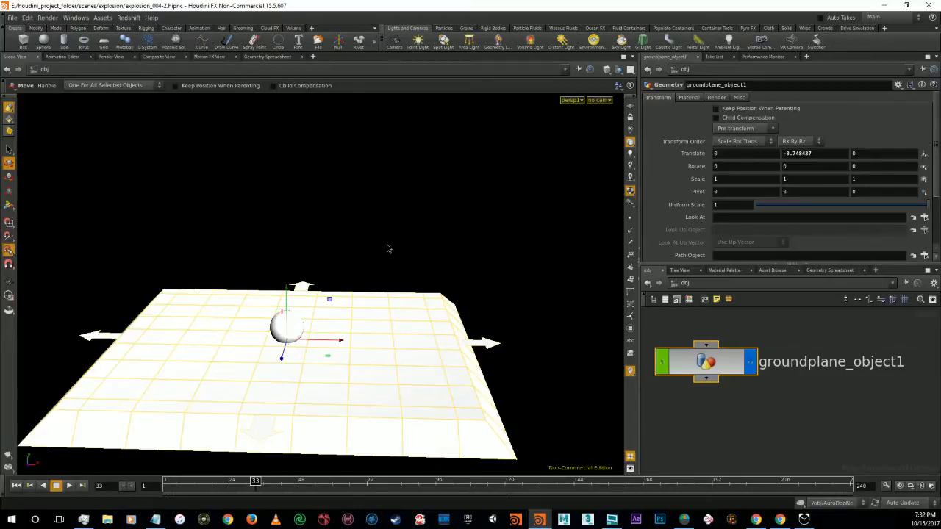
# Step: Try a distant light, delete it, and add an area light near the sphere instead
pyautogui.click(562, 47)
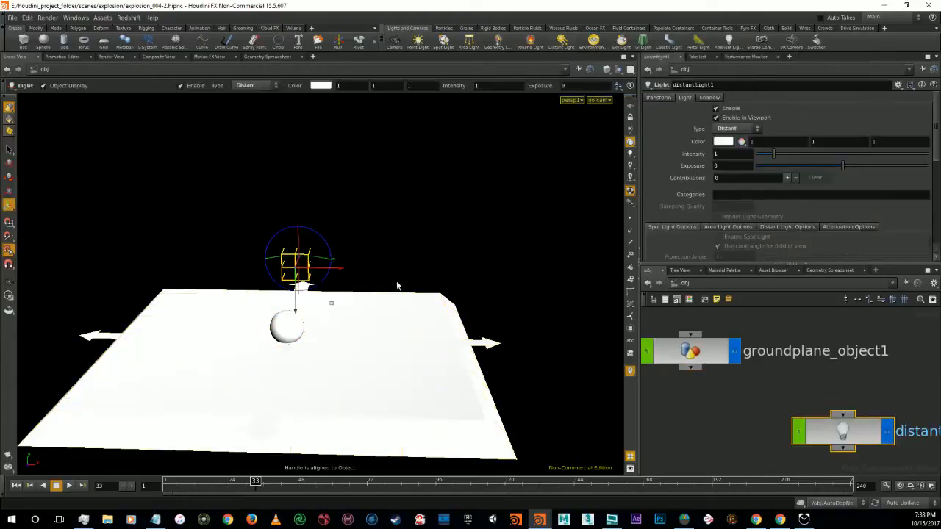
pyautogui.press('Delete')
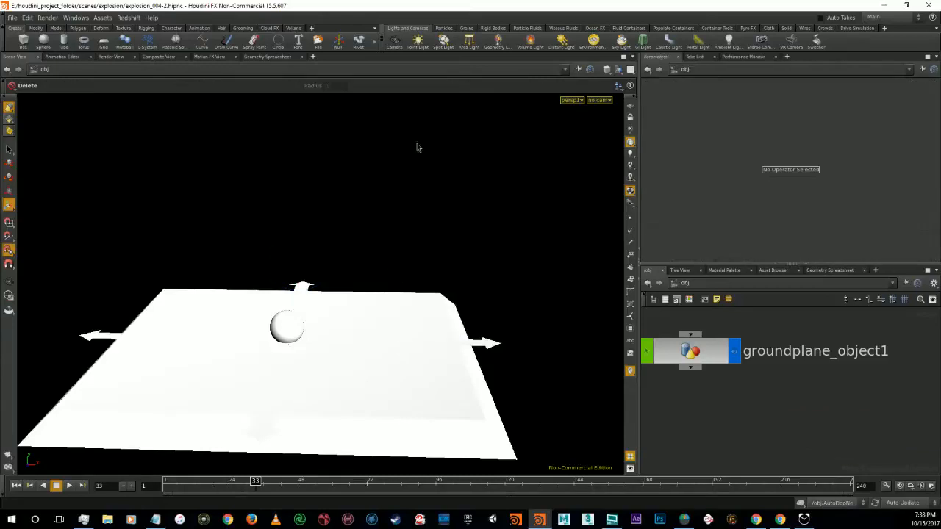
pyautogui.click(469, 41)
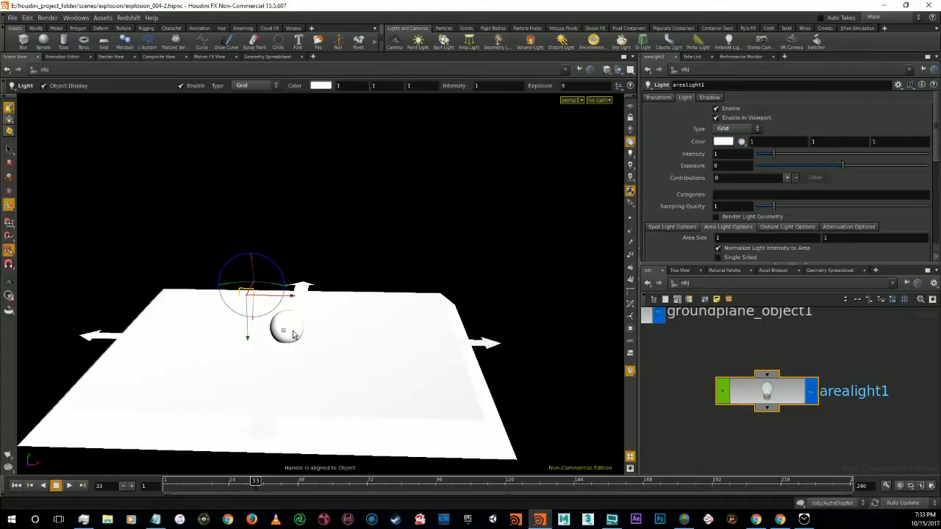
# Step: Rotate the area light so that it faces the sphere from the side
pyautogui.press('r')
pyautogui.moveTo(243, 312); pyautogui.dragTo(219, 330)
pyautogui.press('t')
pyautogui.hotkey('ctrl', 'z')
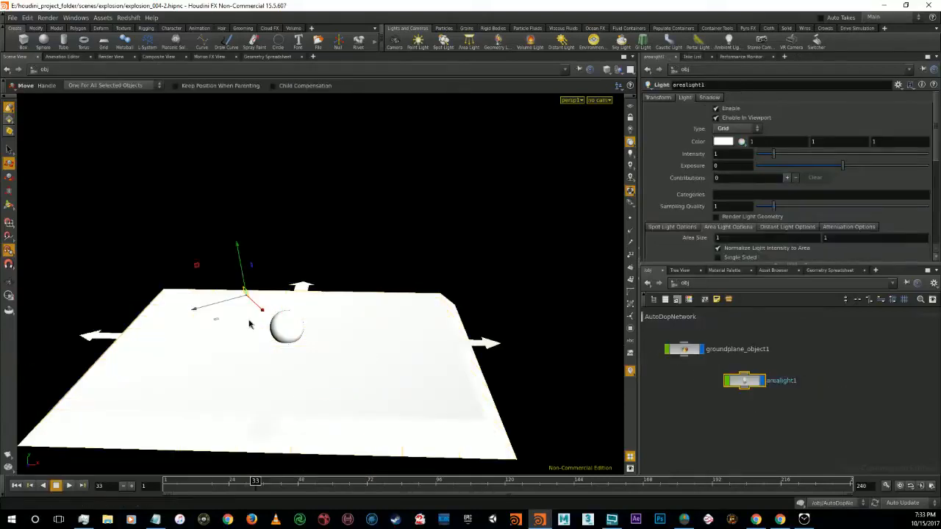
# Step: Move the area light out past the side of the ground plane and upward, and scale it
pyautogui.moveTo(249, 324); pyautogui.dragTo(99, 336)
pyautogui.moveTo(114, 294); pyautogui.dragTo(79, 238)
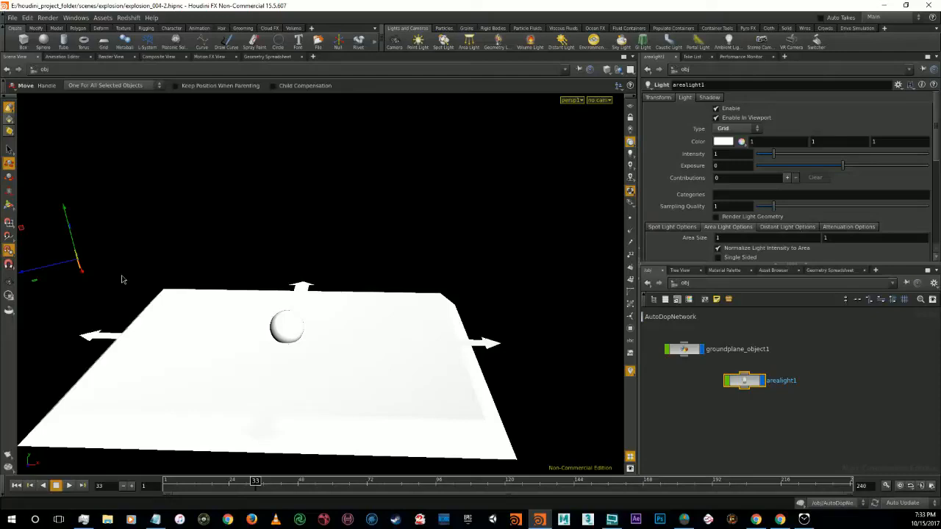
pyautogui.press('e')
pyautogui.moveTo(70, 210); pyautogui.dragTo(89, 216)
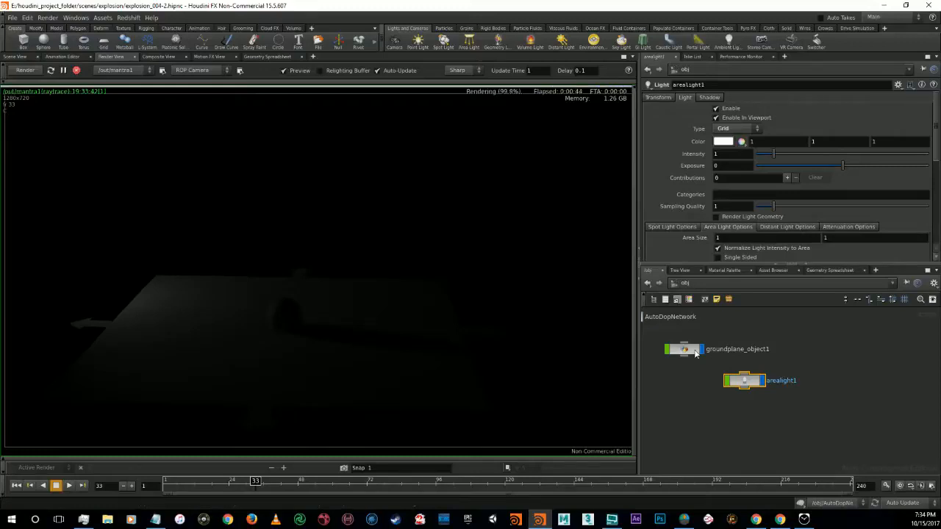
# Step: Go to the out network and place a second Mantra render node below mantra1
pyautogui.click(690, 286)
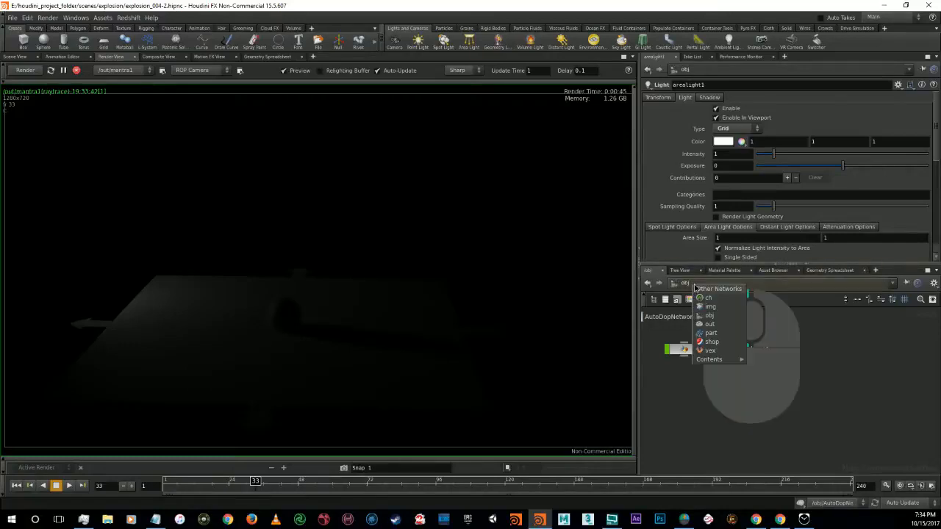
pyautogui.click(709, 323)
pyautogui.moveTo(749, 419); pyautogui.dragTo(799, 342)
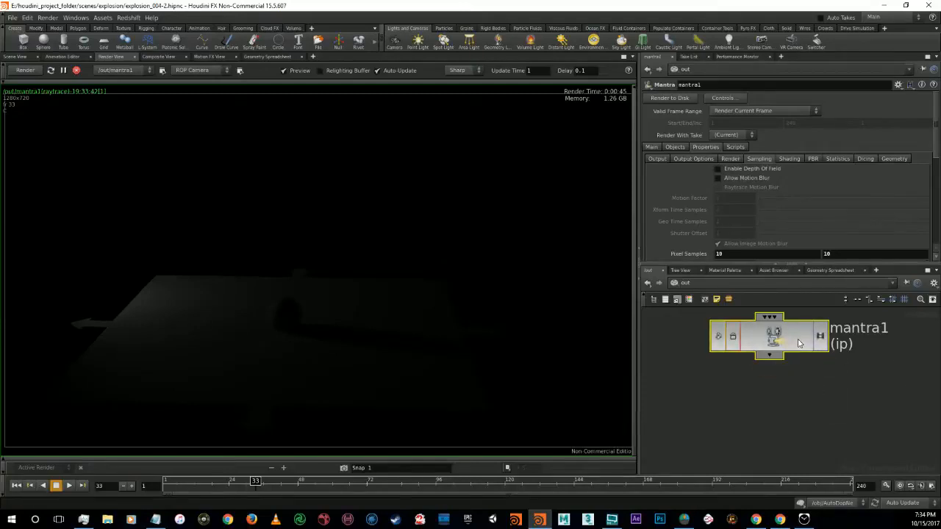
pyautogui.press('Tab')
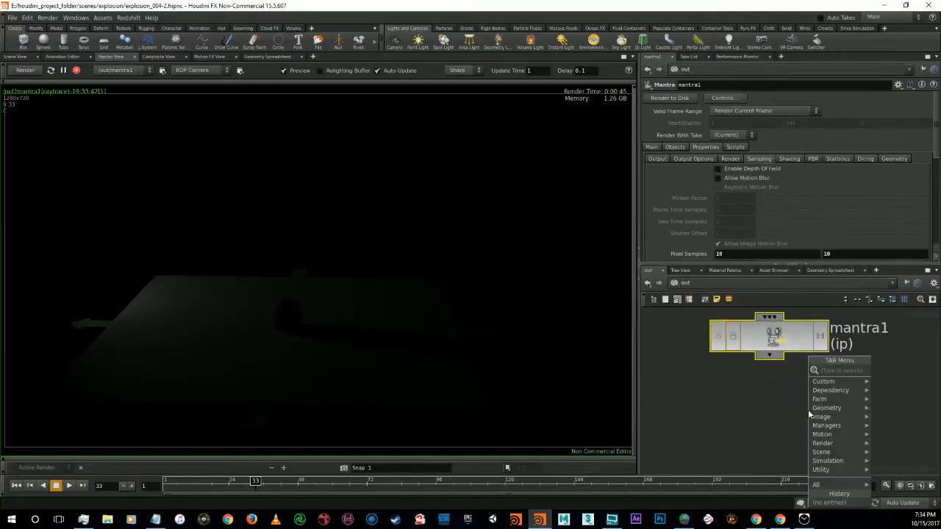
pyautogui.write('mantra')
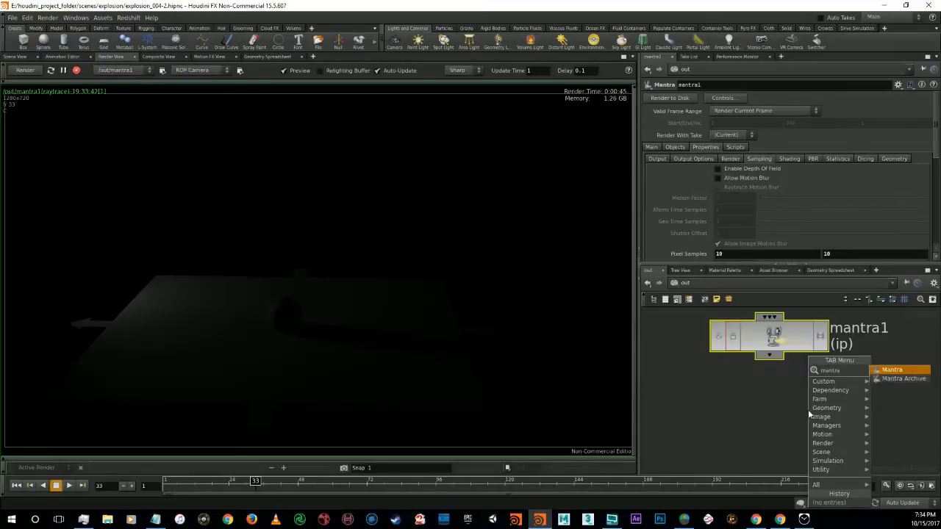
pyautogui.press('Return')
pyautogui.click(808, 409)
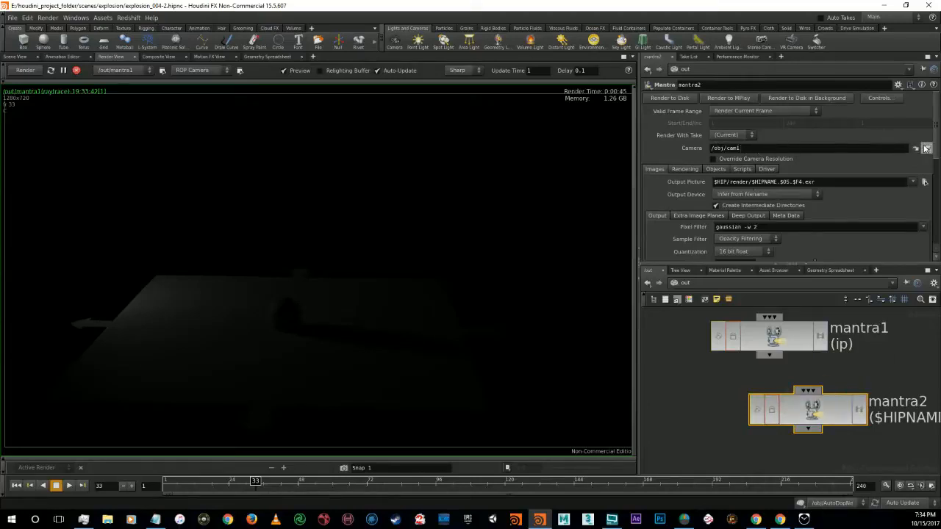
# Step: Override the camera resolution of mantra2 with a user-specified resolution of 1980 by 1024
pyautogui.click(925, 148)
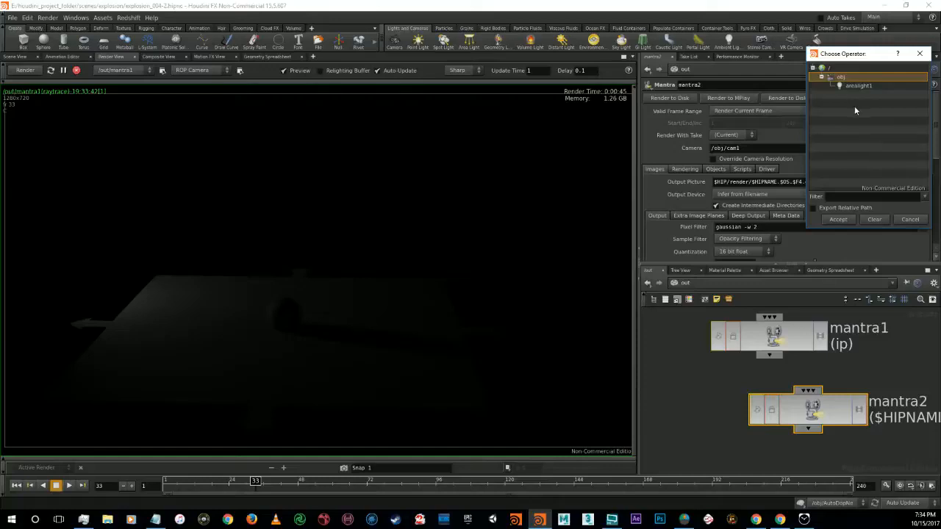
pyautogui.click(904, 219)
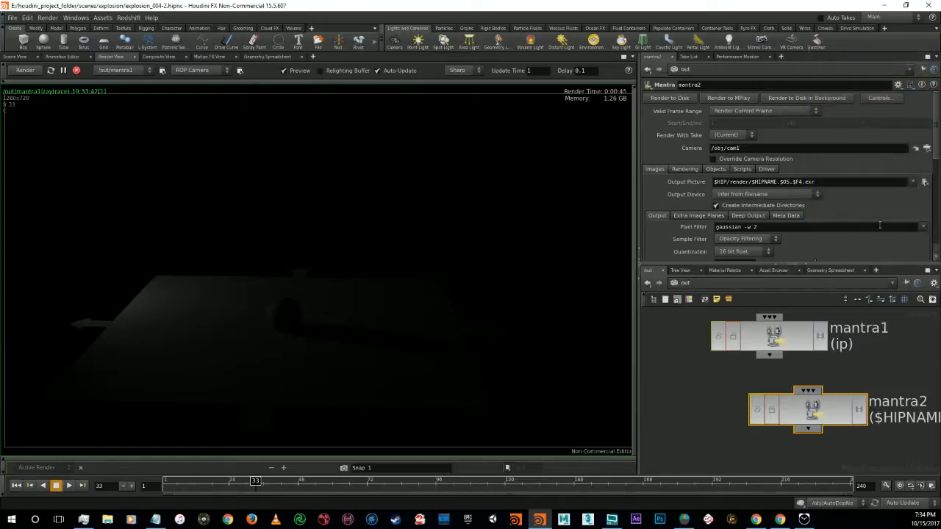
pyautogui.click(753, 160)
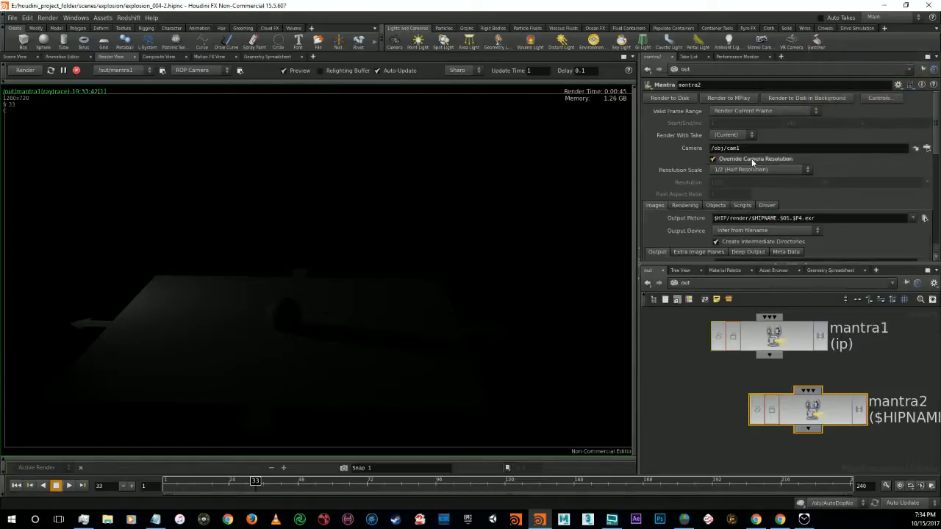
pyautogui.click(756, 171)
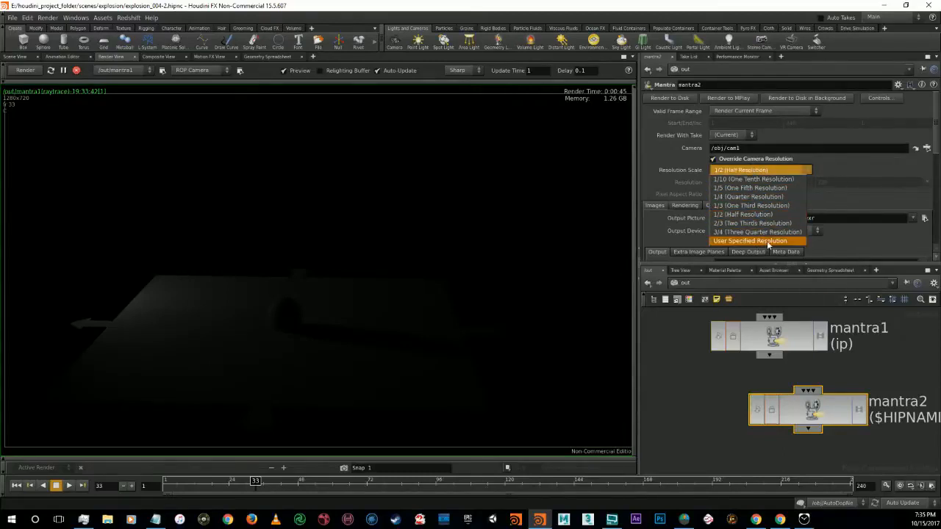
pyautogui.click(766, 243)
pyautogui.doubleClick(718, 182)
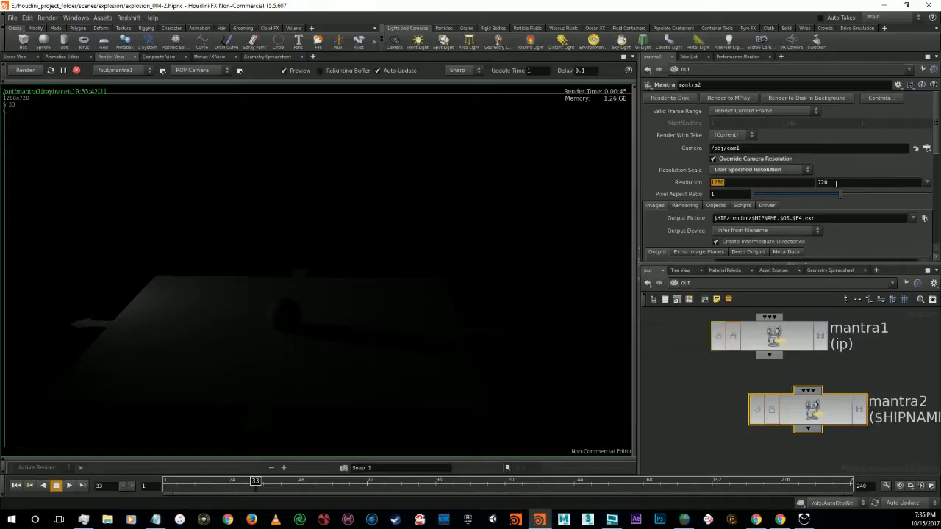
pyautogui.write('1980')
pyautogui.press('Tab')
pyautogui.write('1024')
# Step: Open the file chooser for mantra2's output picture and browse to E:/houdini_project_folder/renders
pyautogui.scroll(-2, 695, 204)
pyautogui.scroll(1, 699, 200)
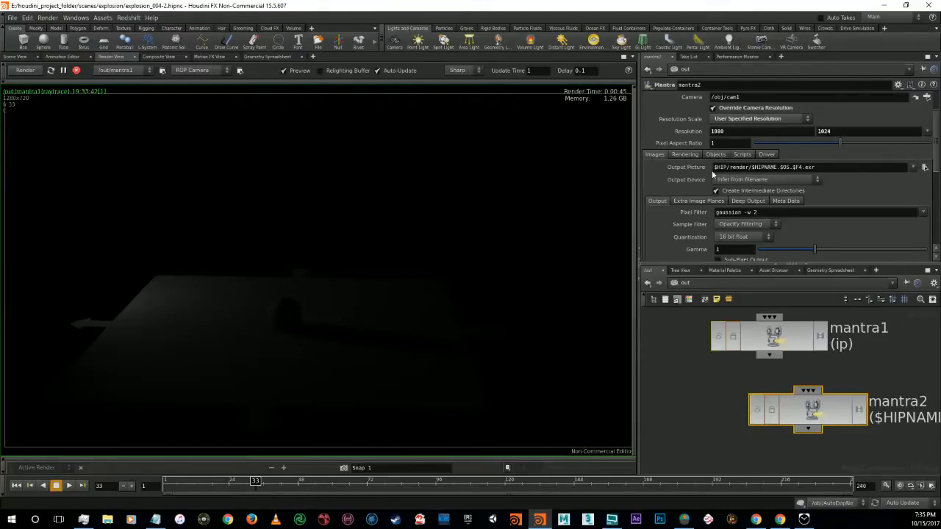
pyautogui.click(925, 168)
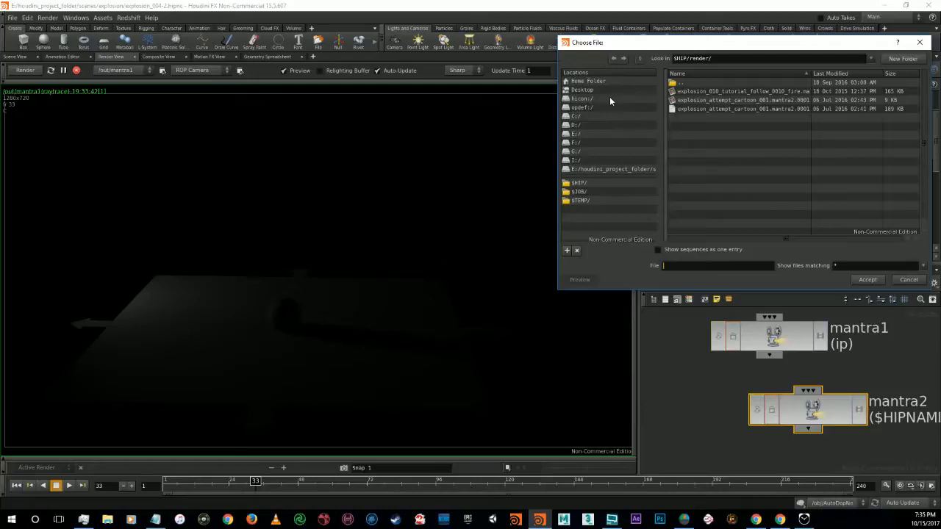
pyautogui.click(580, 134)
pyautogui.click(711, 189)
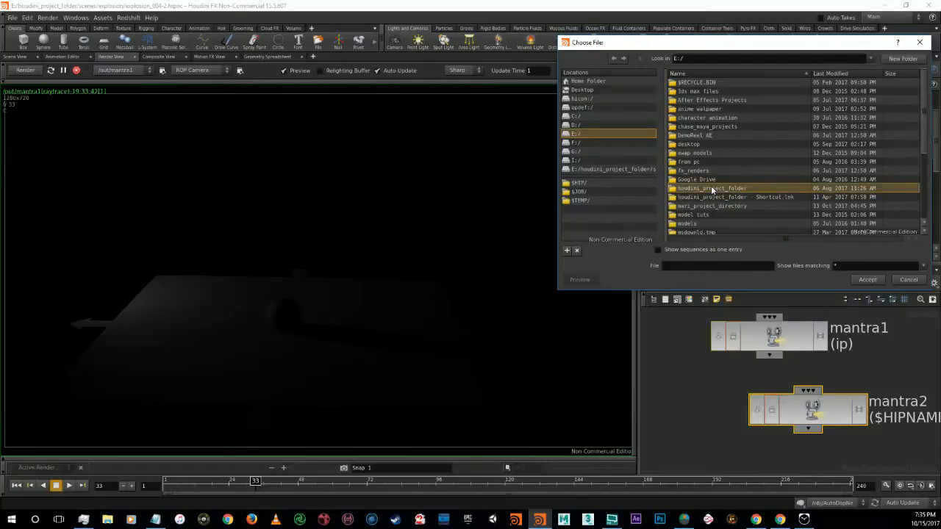
pyautogui.doubleClick(711, 188)
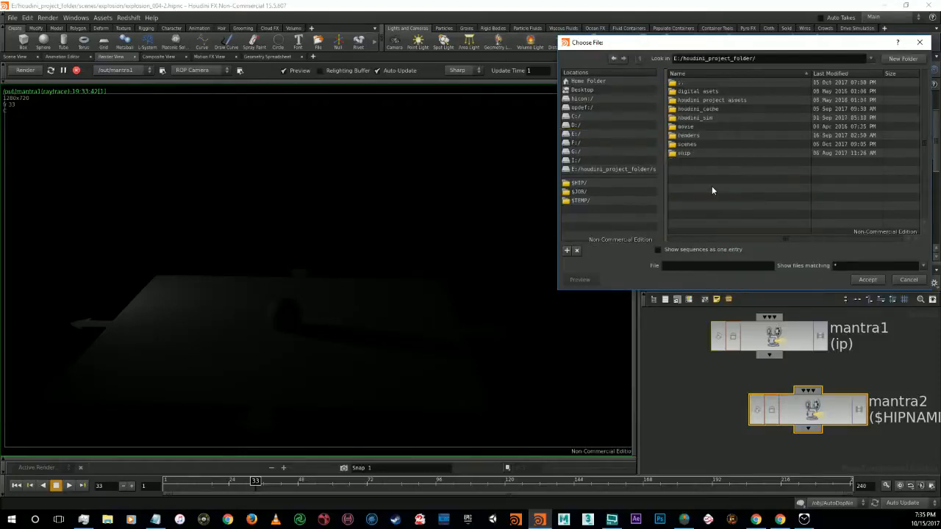
pyautogui.doubleClick(689, 136)
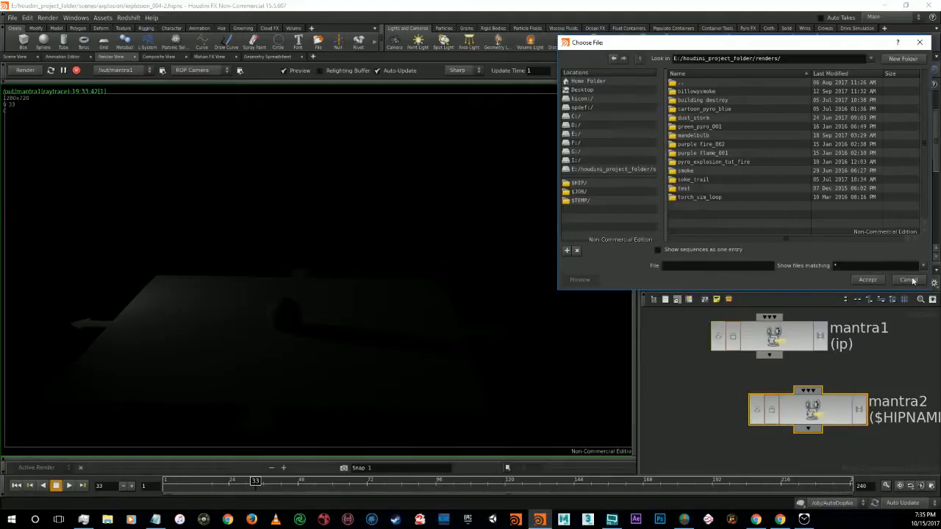
# Step: Create a directory named demo_scene_tutorial in the renders folder and set the output picture's file name to test_render_001
pyautogui.click(902, 58)
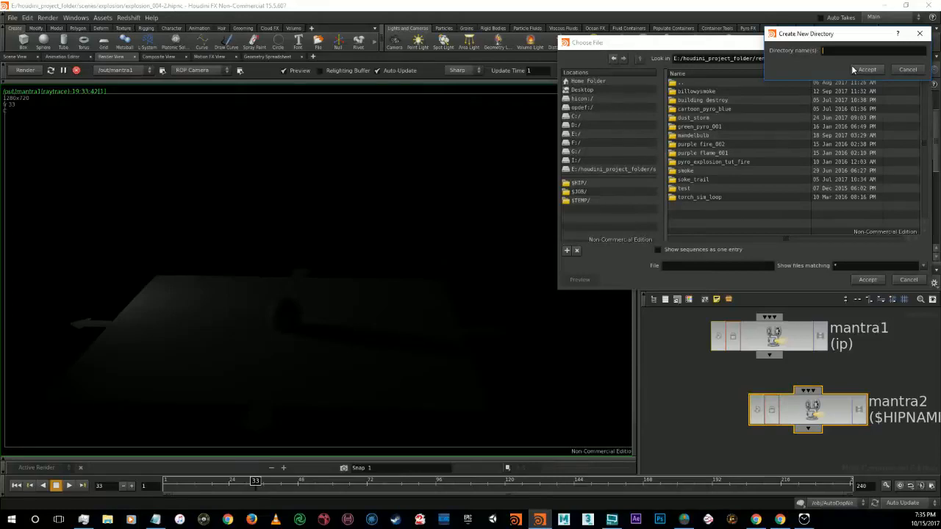
pyautogui.write('demo_scene')
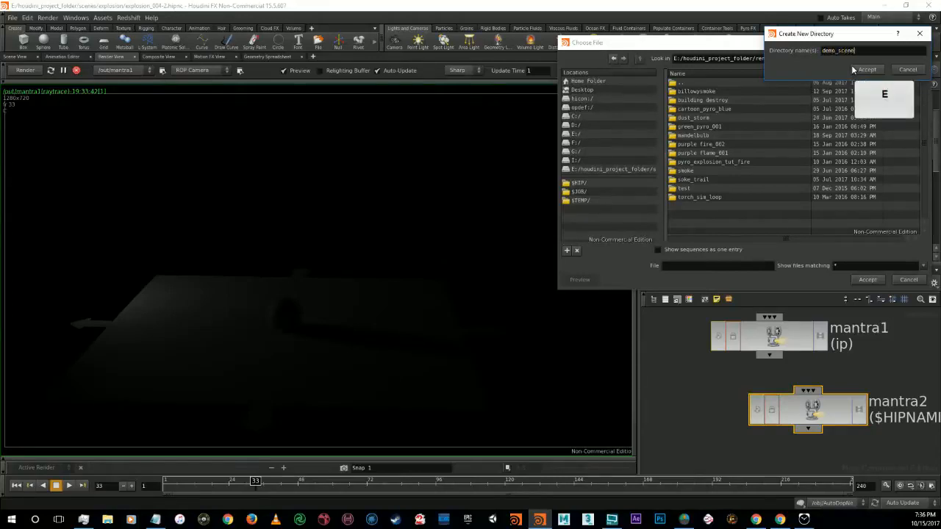
pyautogui.write('_tutorial')
pyautogui.press('Return')
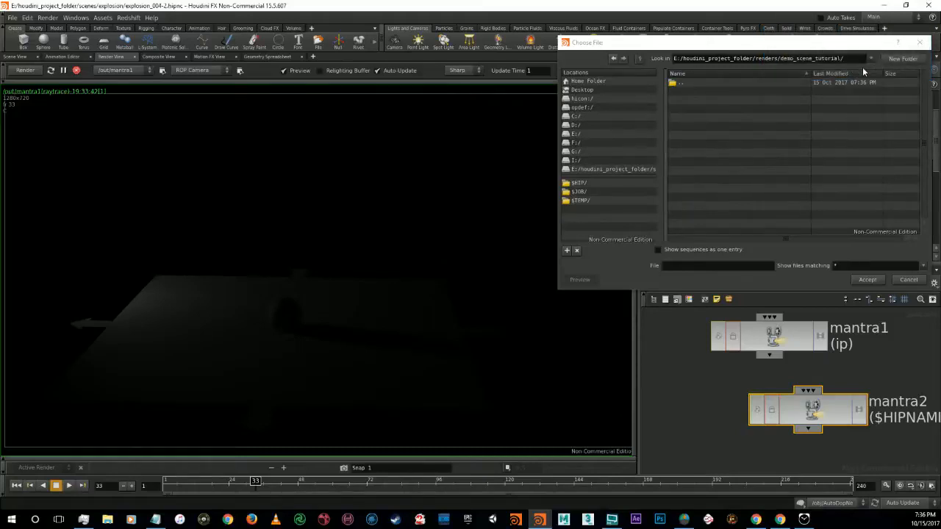
pyautogui.click(688, 266)
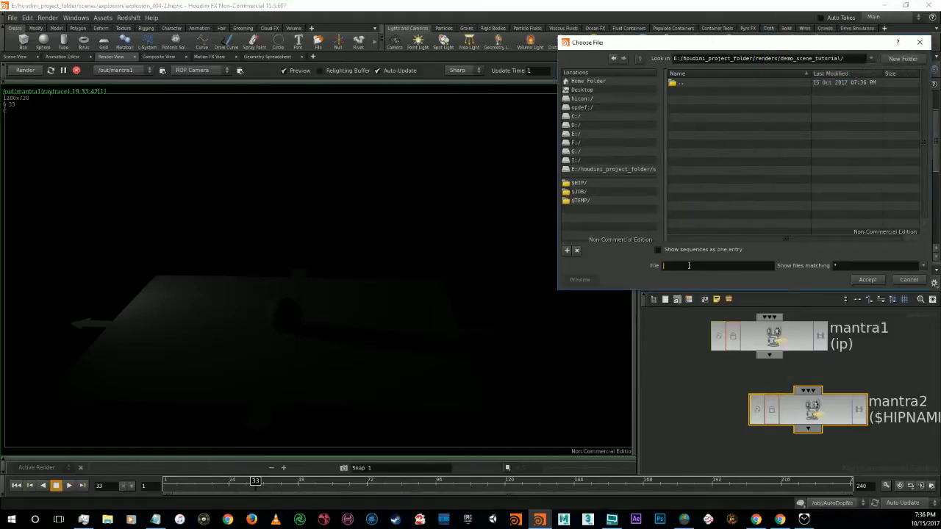
pyautogui.write('test_render_001')
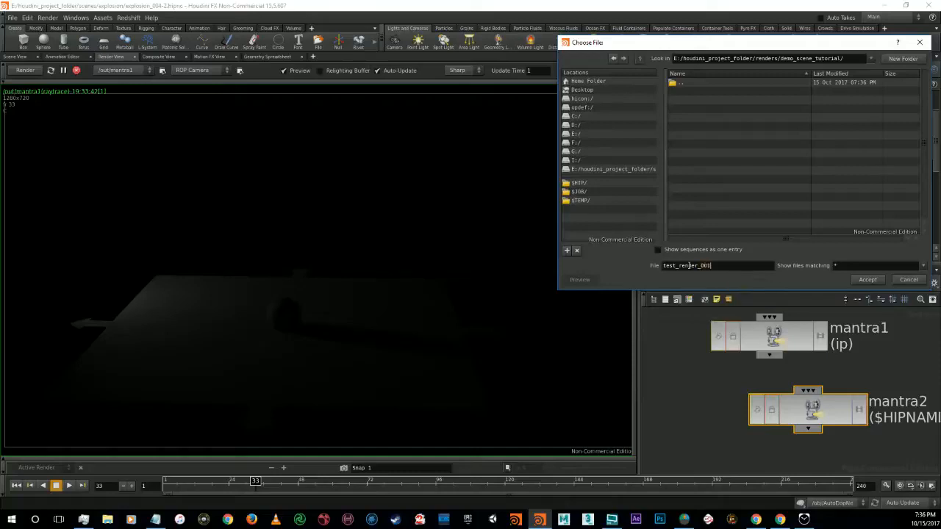
pyautogui.press('Return')
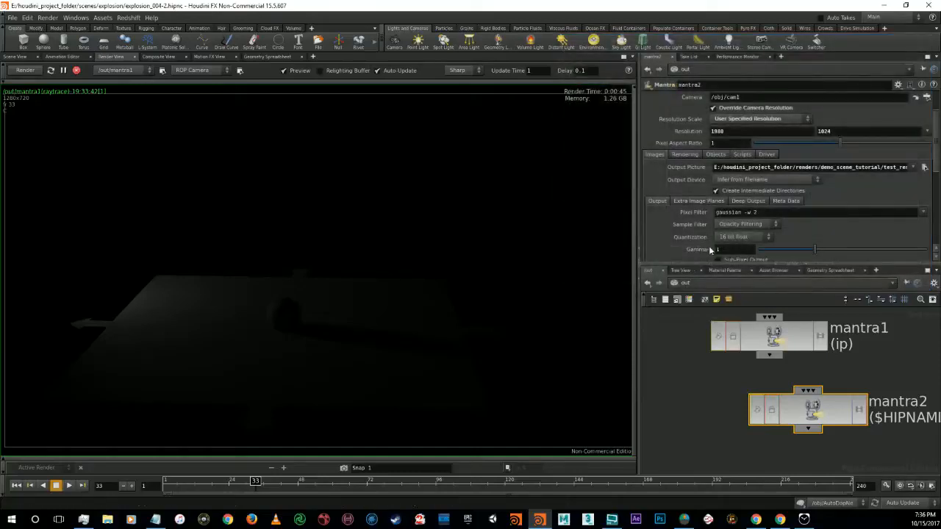
pyautogui.click(11, 519)
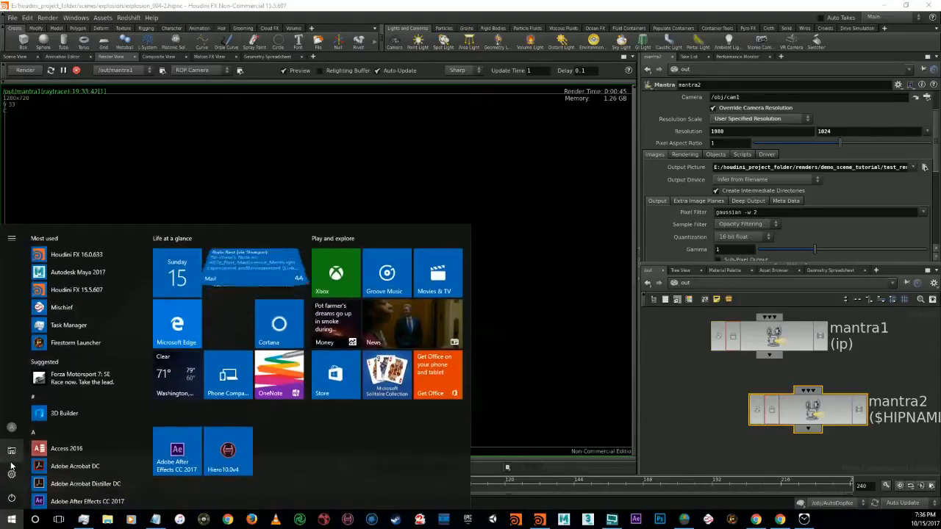
pyautogui.click(813, 241)
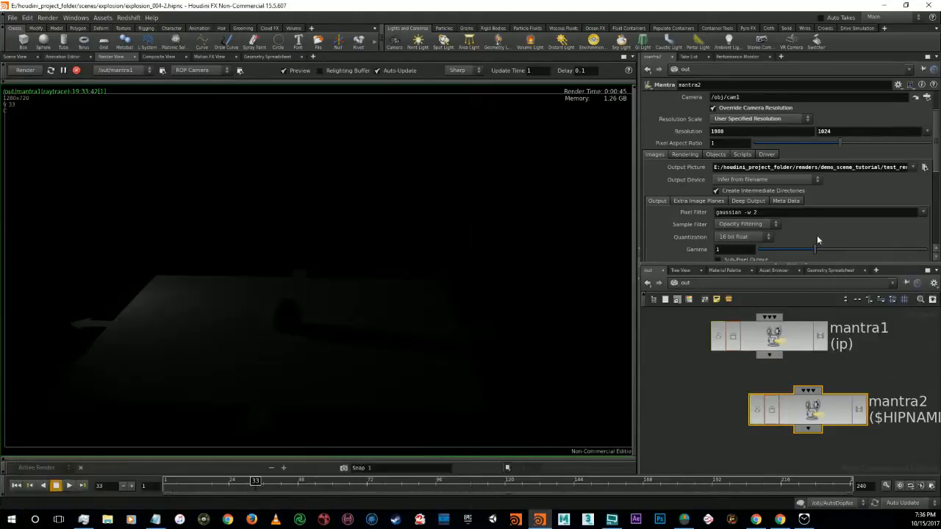
# Step: Try Physically Based Rendering as mantra2's rendering engine, and return the engine to Ray Tracing
pyautogui.click(684, 155)
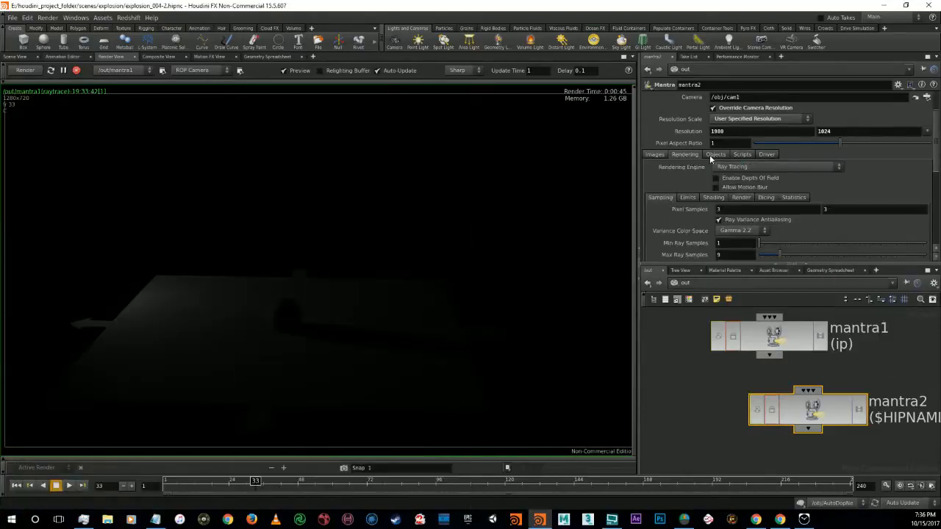
pyautogui.click(731, 166)
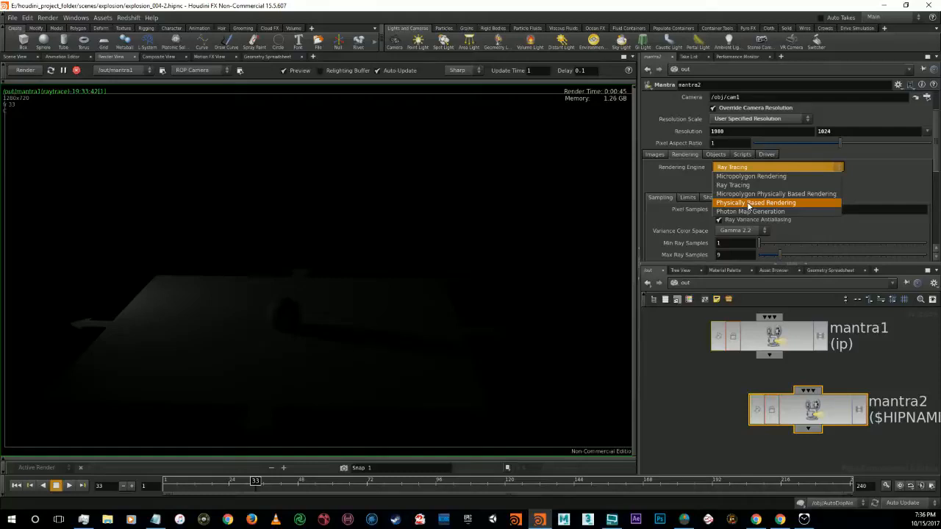
pyautogui.click(749, 204)
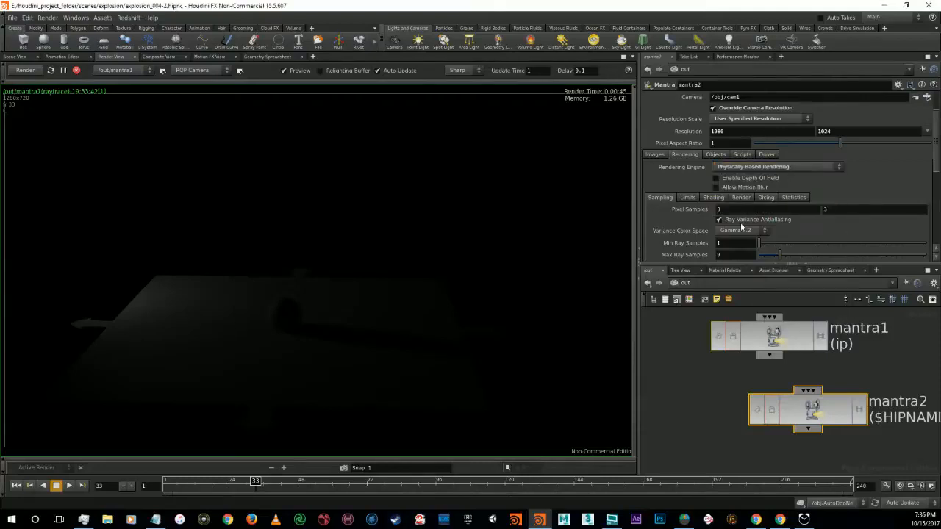
pyautogui.click(750, 167)
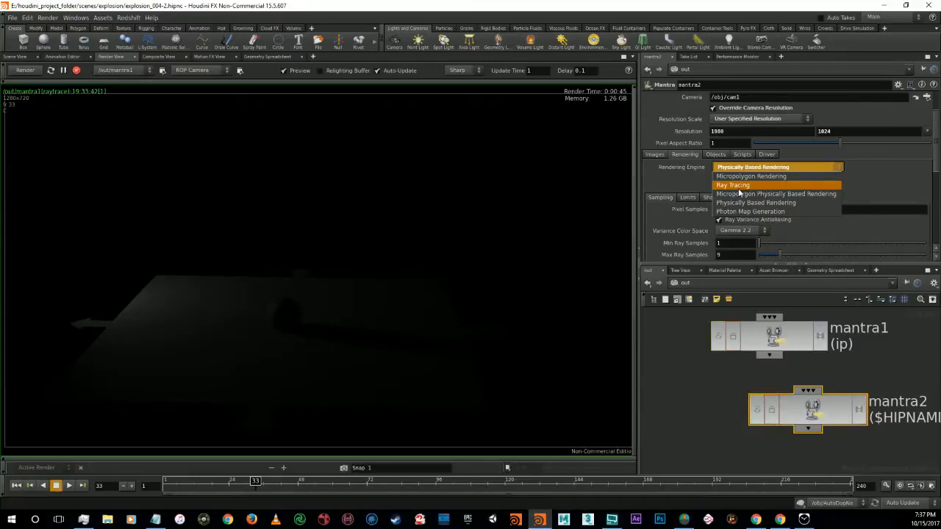
pyautogui.click(738, 186)
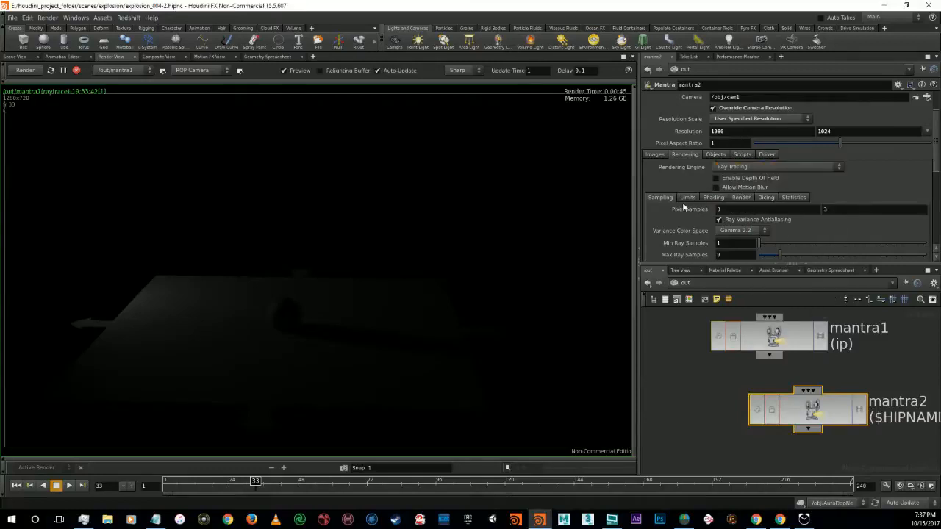
# Step: Try pixel samples of 6 by 6 on mantra2, and return them to 3 by 3
pyautogui.doubleClick(725, 209)
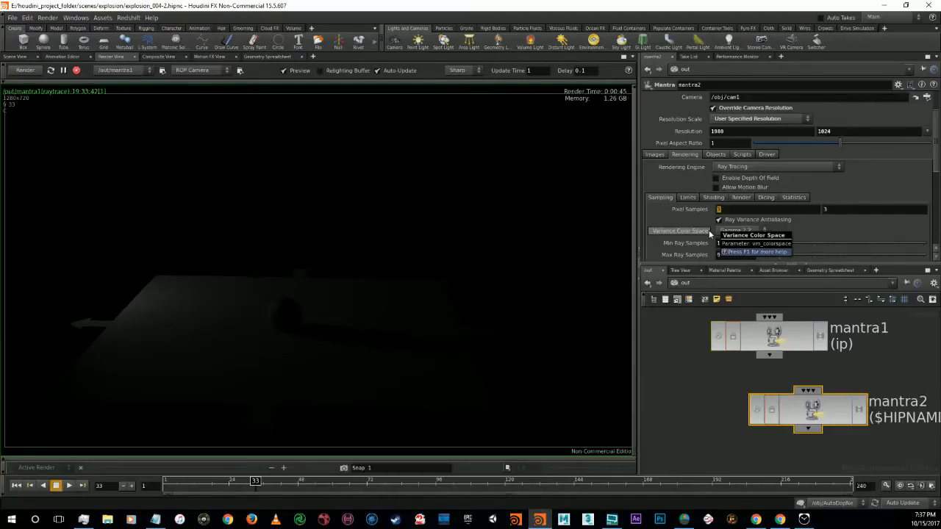
pyautogui.write('6')
pyautogui.press('Tab')
pyautogui.write('6')
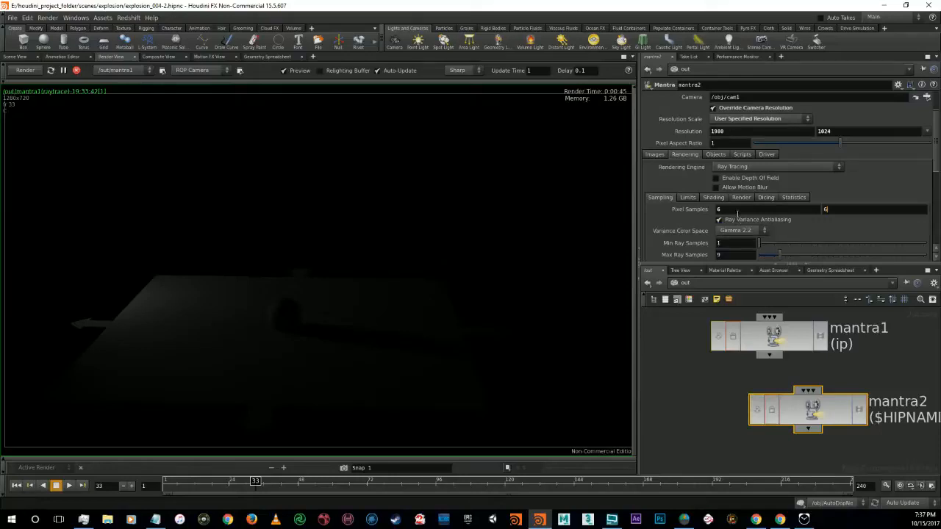
pyautogui.click(712, 209)
pyautogui.write('3')
pyautogui.press('Tab')
pyautogui.write('3')
# Step: Set mantra2's max ray samples to 100 and its noise level to 0.001
pyautogui.scroll(-3, 795, 230)
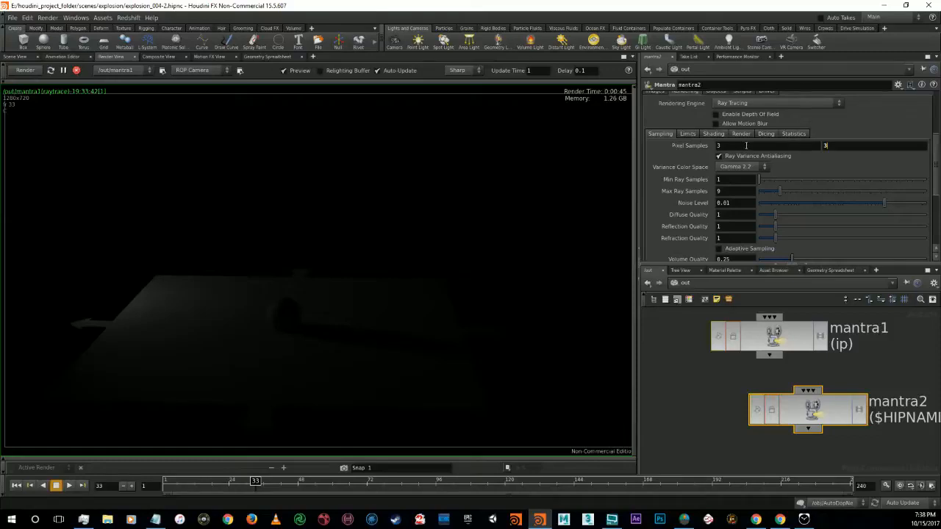
pyautogui.click(707, 190)
pyautogui.write('100')
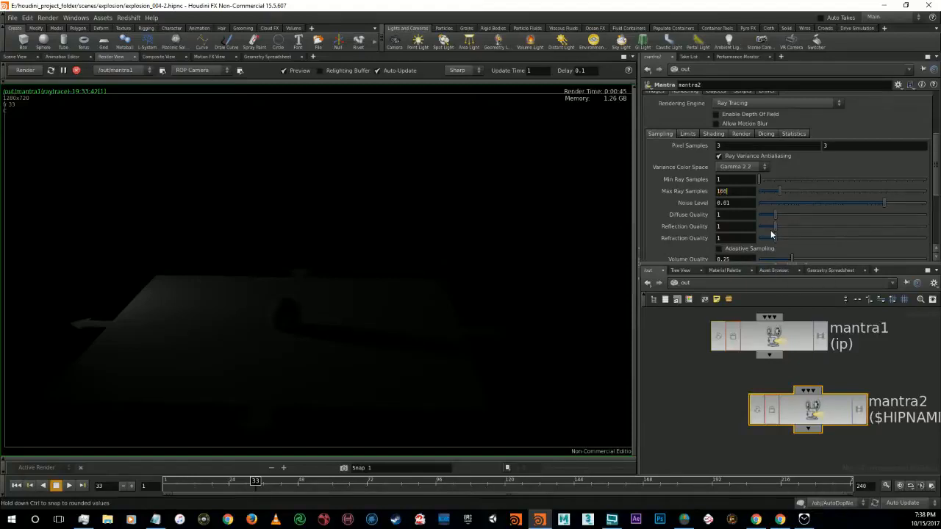
pyautogui.press('Return')
pyautogui.doubleClick(736, 204)
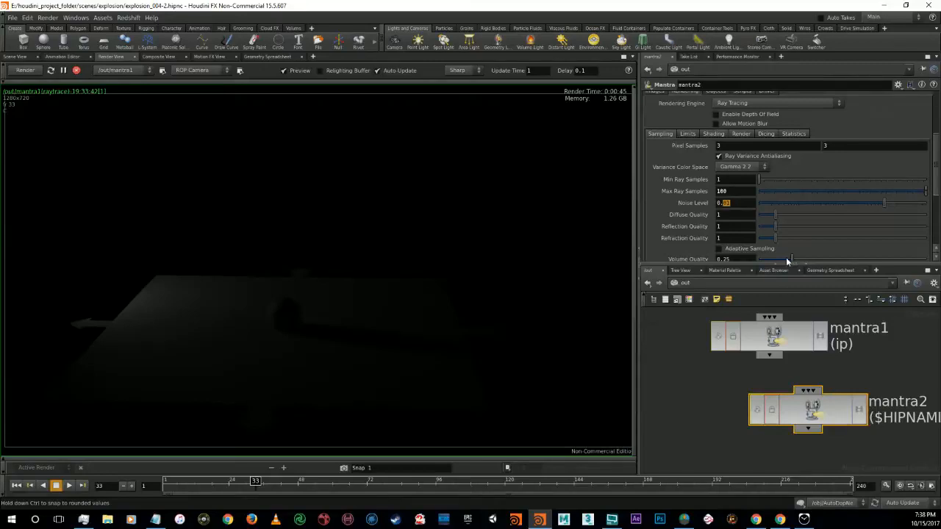
pyautogui.write('001')
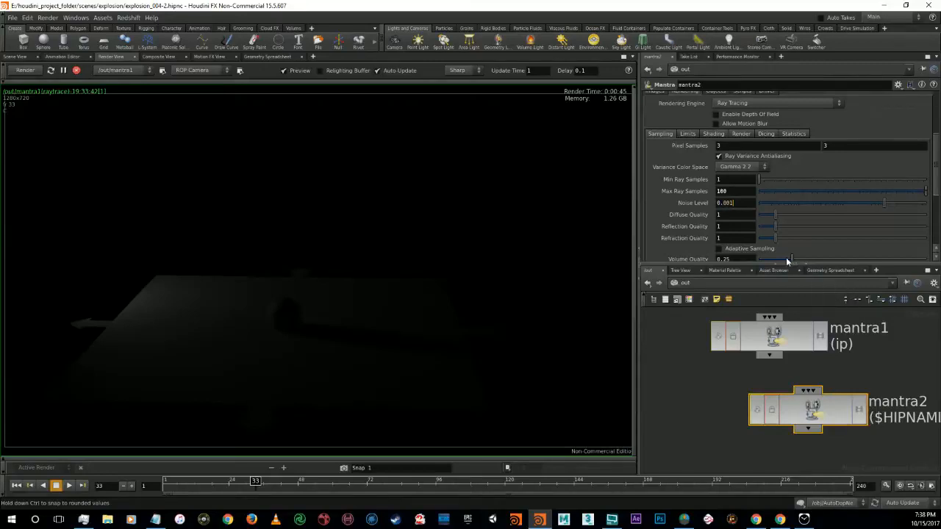
pyautogui.press('Return')
# Step: Return mantra2's noise level to 0.01 and its max ray samples to 9
pyautogui.moveTo(739, 204); pyautogui.dragTo(728, 205)
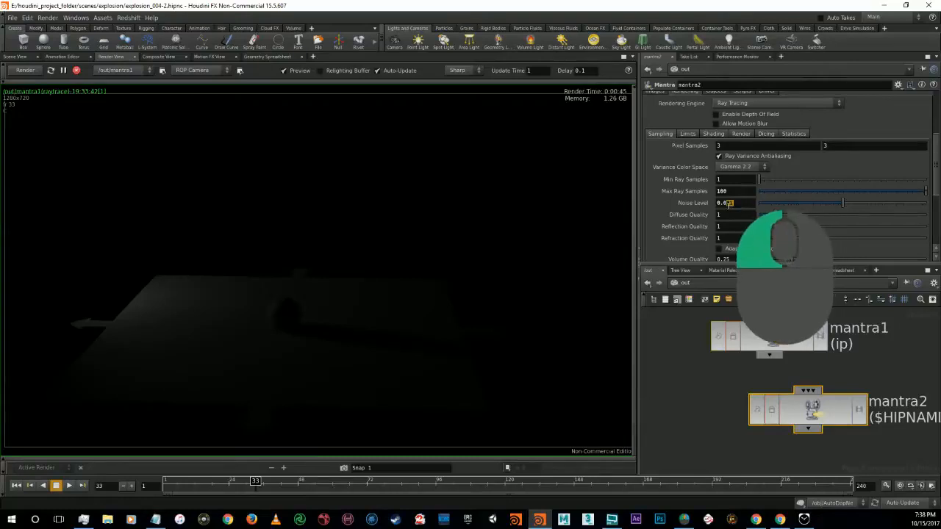
pyautogui.write('1')
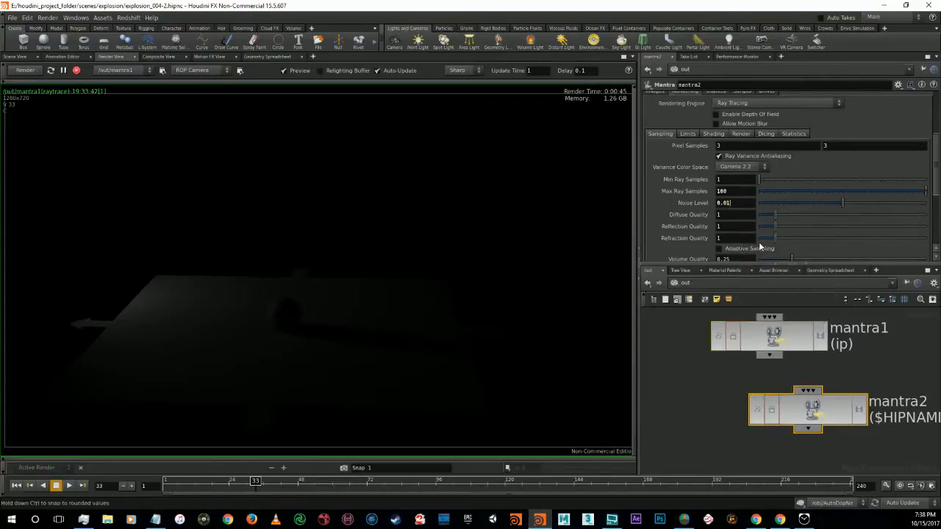
pyautogui.moveTo(739, 193); pyautogui.dragTo(719, 193)
pyautogui.press('BackSpace')
pyautogui.press('BackSpace')
pyautogui.write('9')
pyautogui.press('Return')
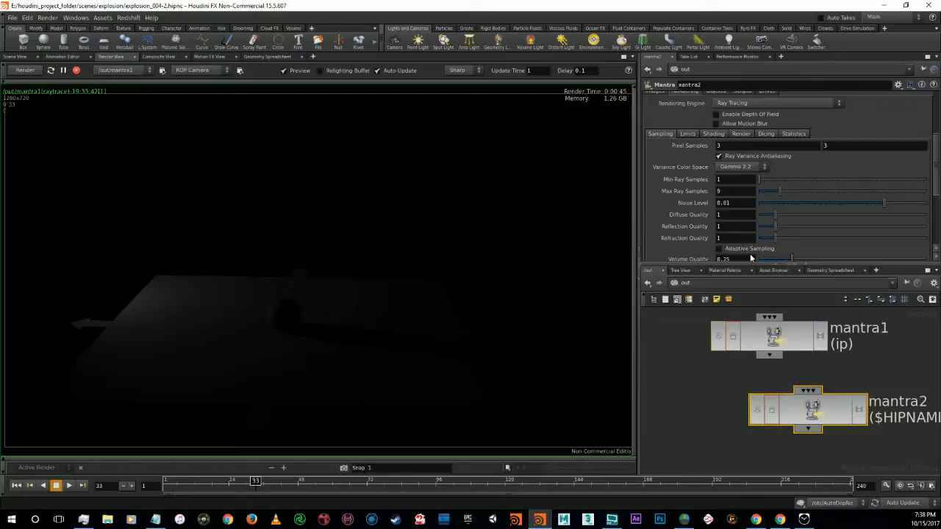
# Step: Change mantra2's render cache limit to Fixed Size with a cache size of 32000 MB
pyautogui.scroll(4, 750, 254)
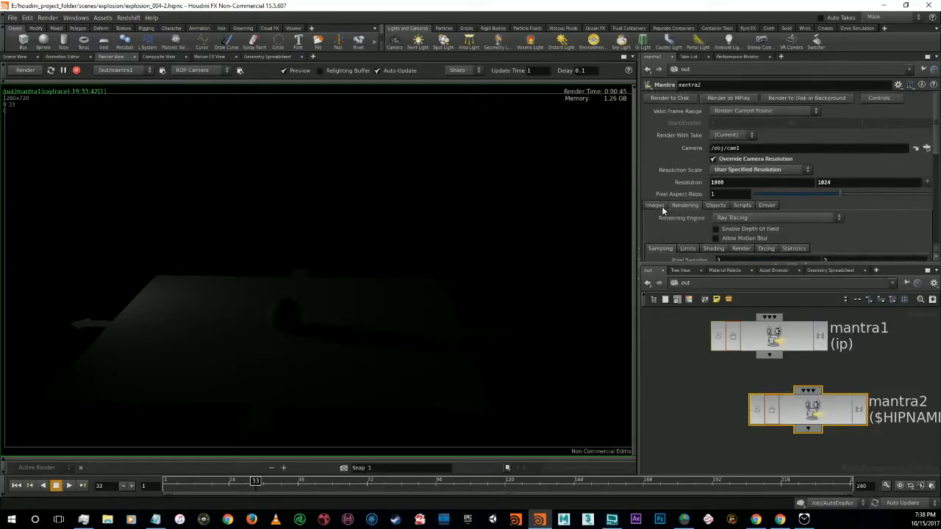
pyautogui.scroll(-1, 758, 233)
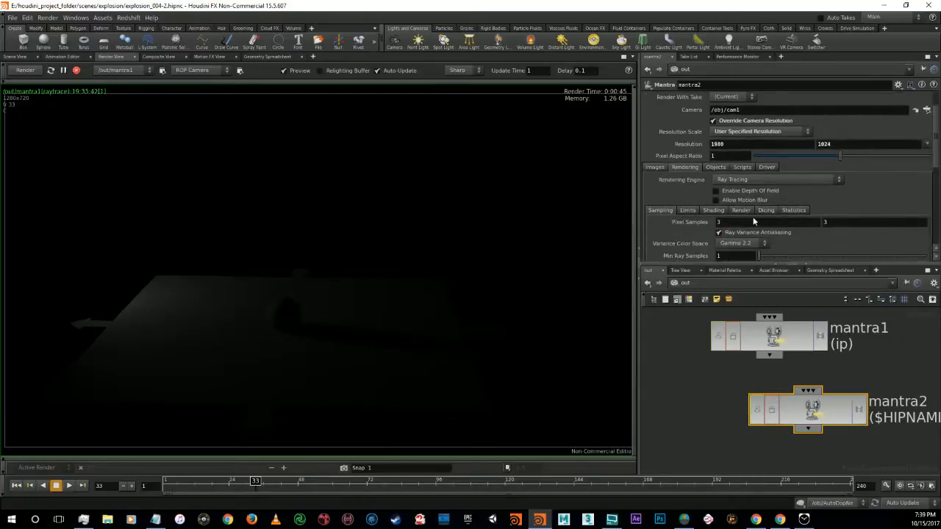
pyautogui.click(742, 211)
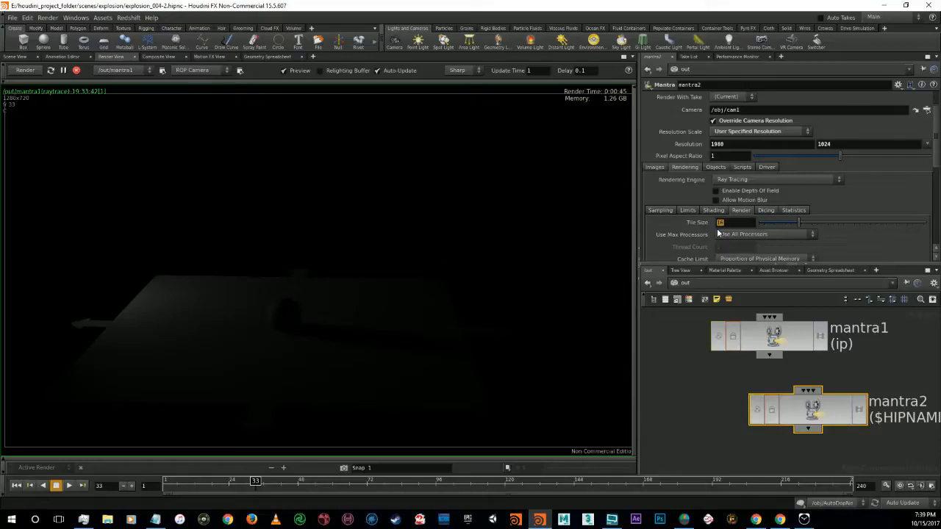
pyautogui.scroll(-3, 762, 237)
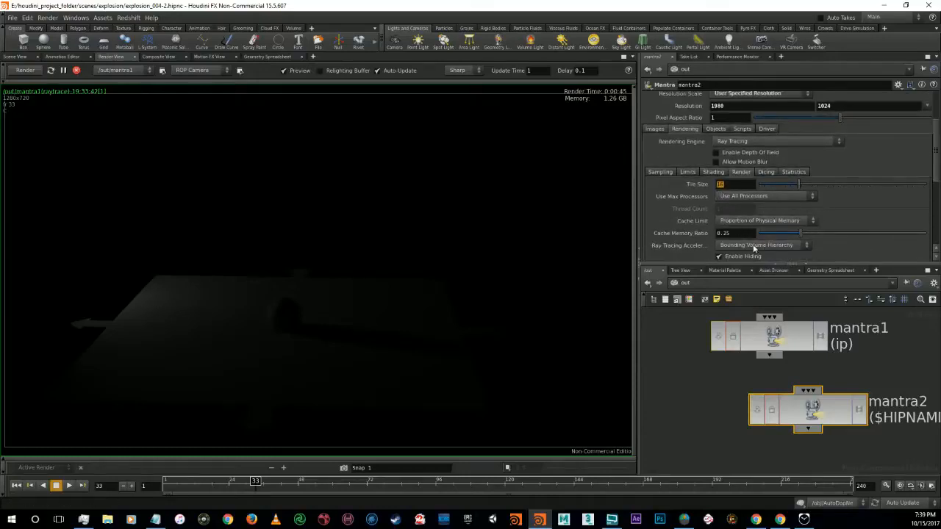
pyautogui.click(775, 221)
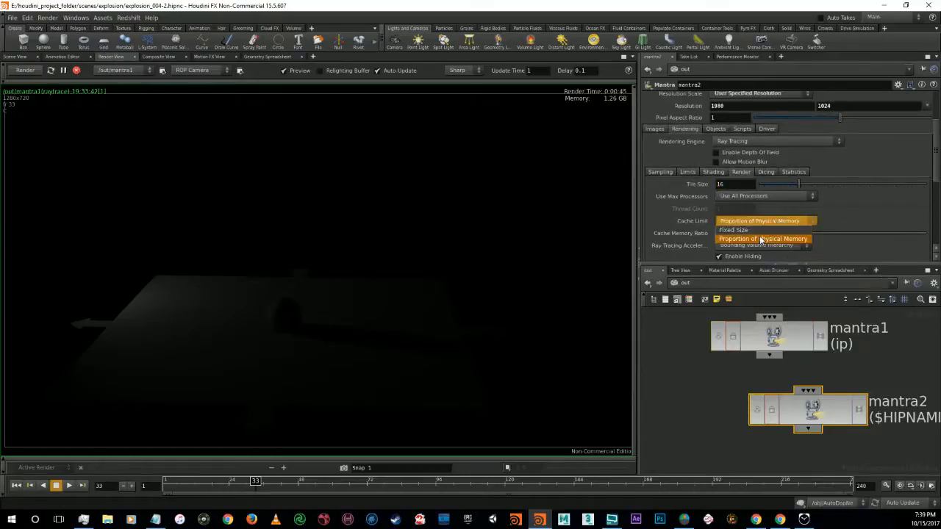
pyautogui.click(753, 229)
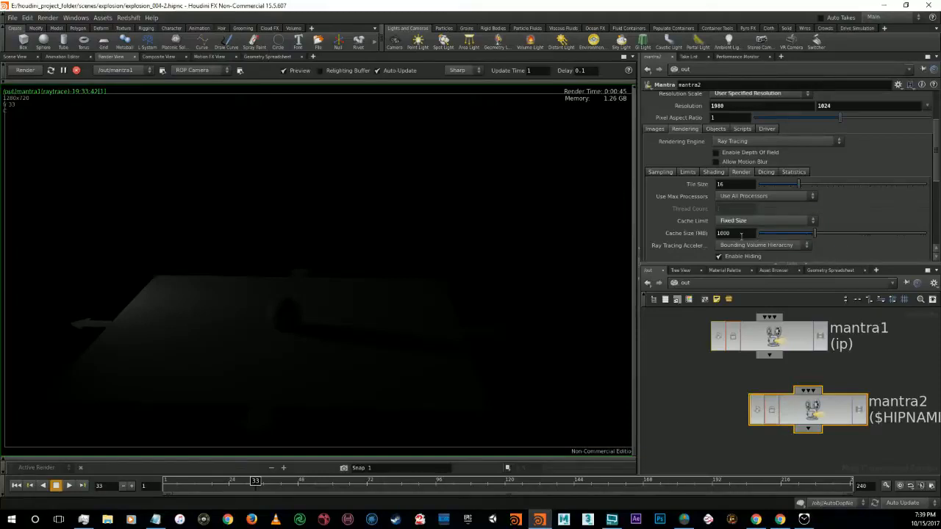
pyautogui.click(741, 234)
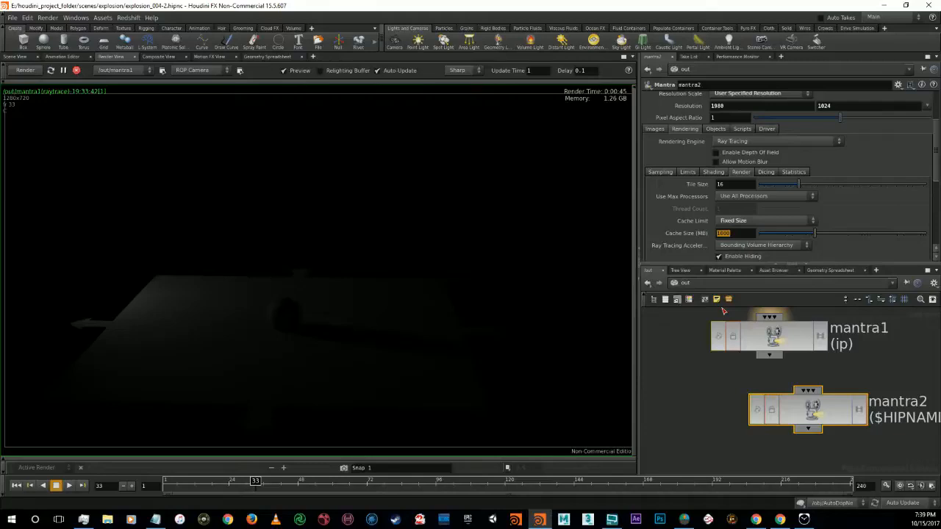
pyautogui.write('32000')
pyautogui.press('Return')
# Step: Change mantra2's cache limit to Proportion of Physical Memory with a ratio of 0.75, and check the computer's performance in Task Manager
pyautogui.click(745, 219)
pyautogui.click(750, 236)
pyautogui.click(731, 233)
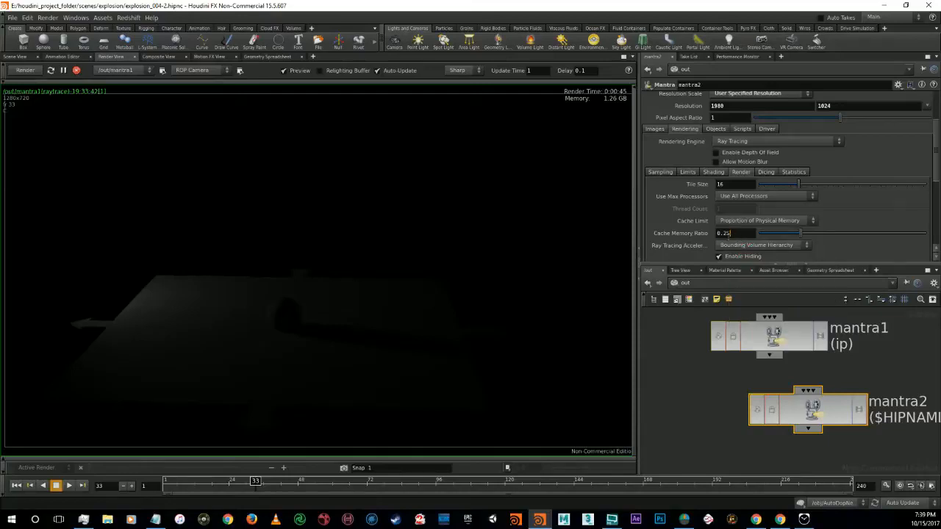
pyautogui.moveTo(728, 233); pyautogui.dragTo(764, 297)
pyautogui.press('BackSpace')
pyautogui.press('BackSpace')
pyautogui.write('5')
pyautogui.press('BackSpace')
pyautogui.write('75')
pyautogui.press('Return')
pyautogui.hotkey('alt', 'Tab')
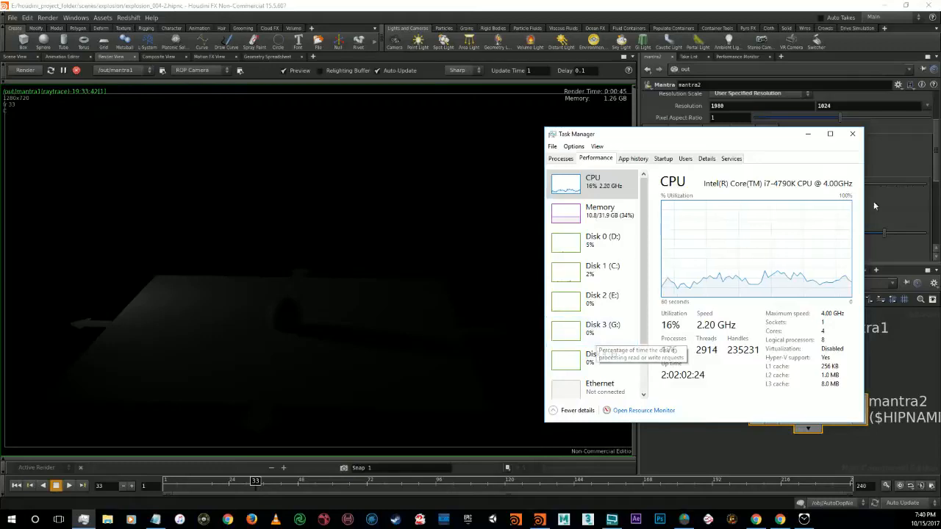
pyautogui.click(853, 134)
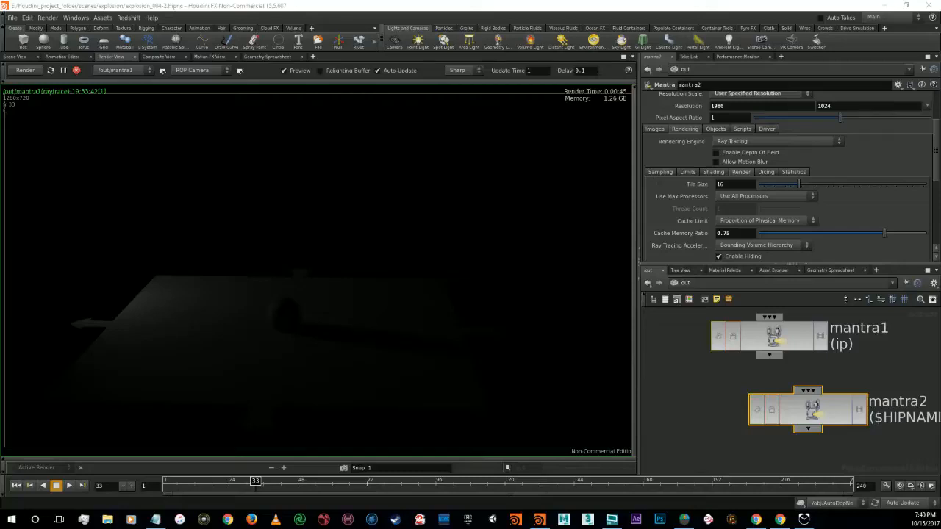
# Step: Try the 1/10 resolution scale on mantra2, restore User Specified Resolution, and turn off the camera resolution override
pyautogui.moveTo(820, 404); pyautogui.dragTo(775, 410)
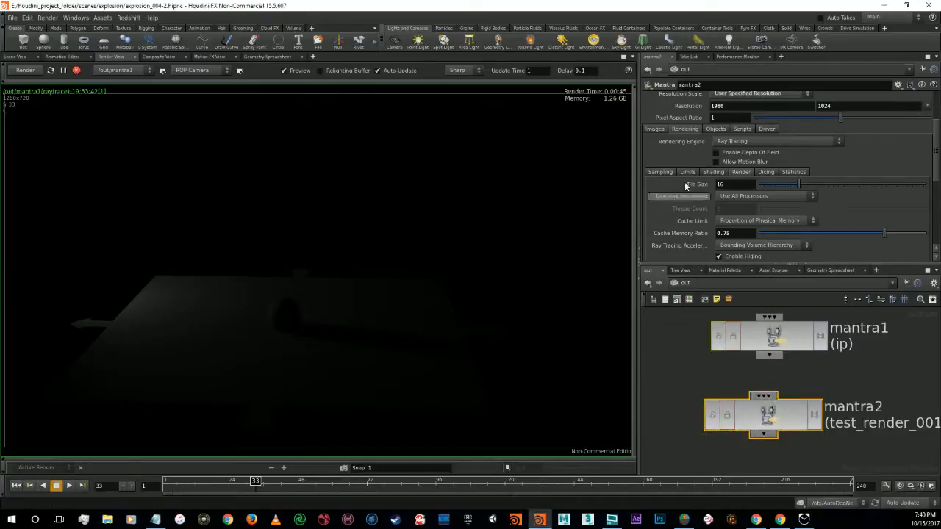
pyautogui.click(654, 130)
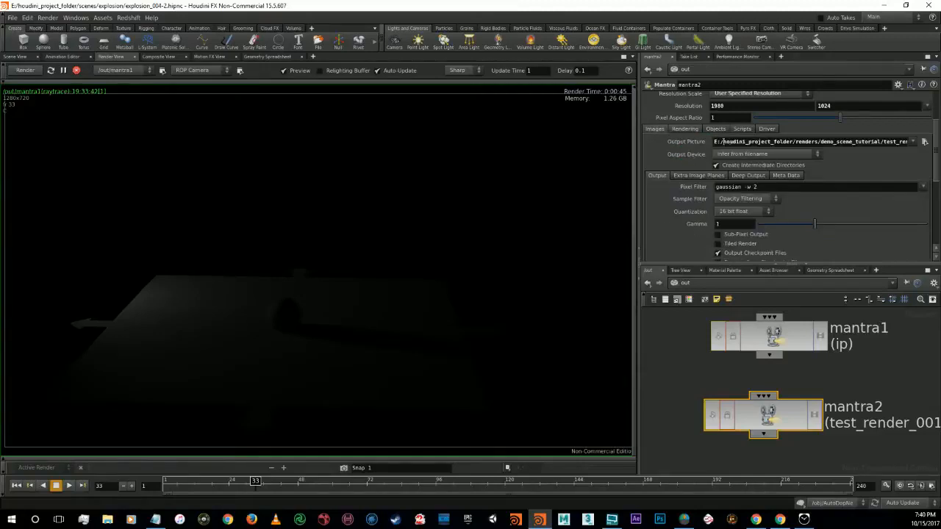
pyautogui.scroll(1, 852, 203)
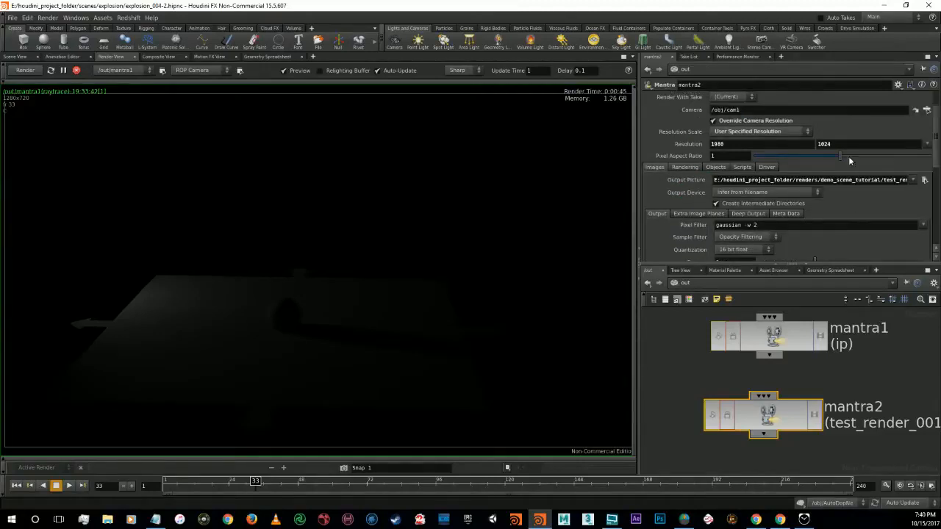
pyautogui.click(746, 133)
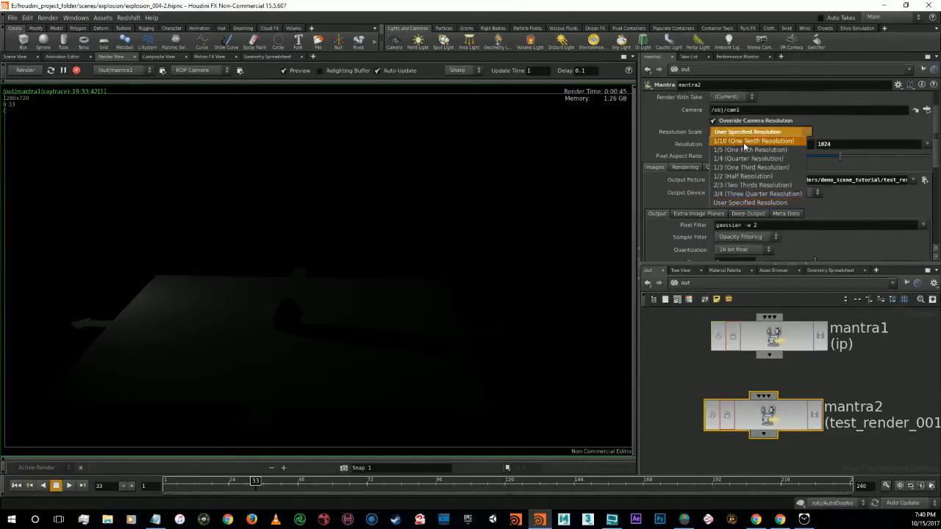
pyautogui.click(743, 142)
pyautogui.click(762, 133)
pyautogui.click(756, 205)
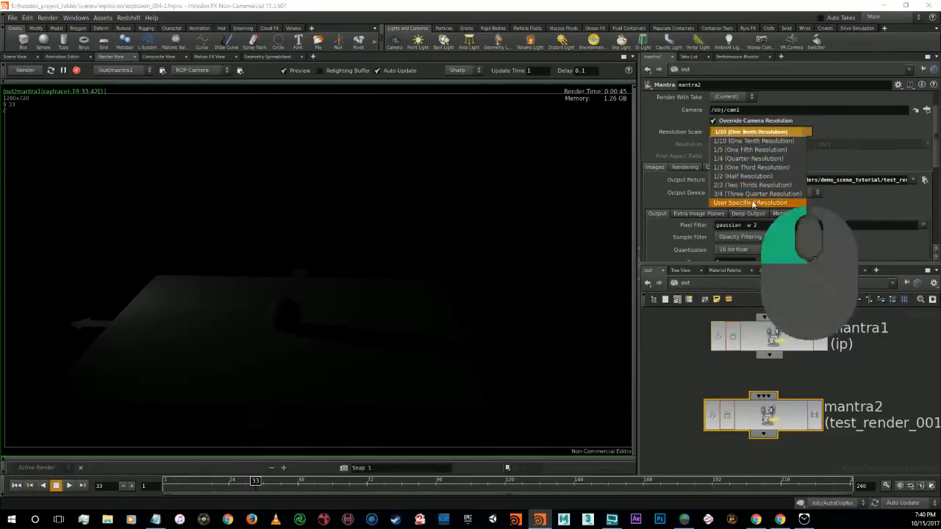
pyautogui.doubleClick(786, 145)
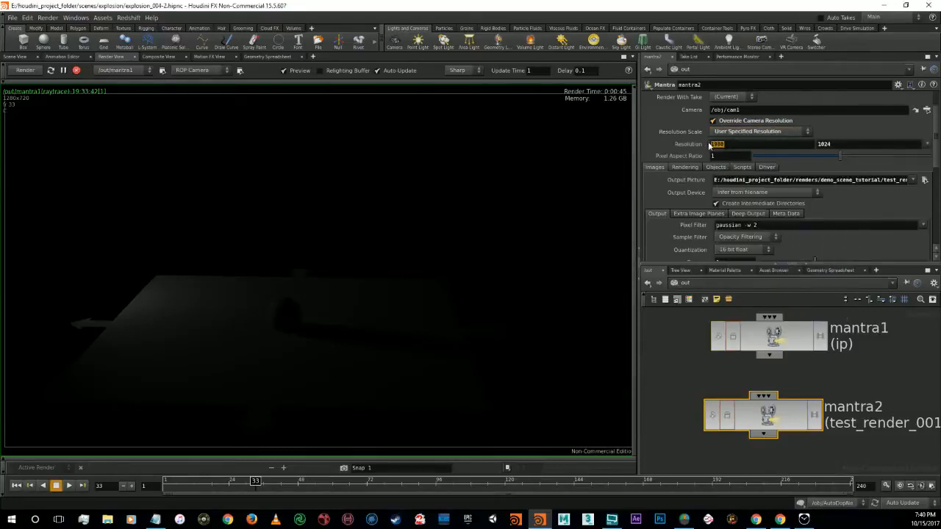
pyautogui.click(749, 121)
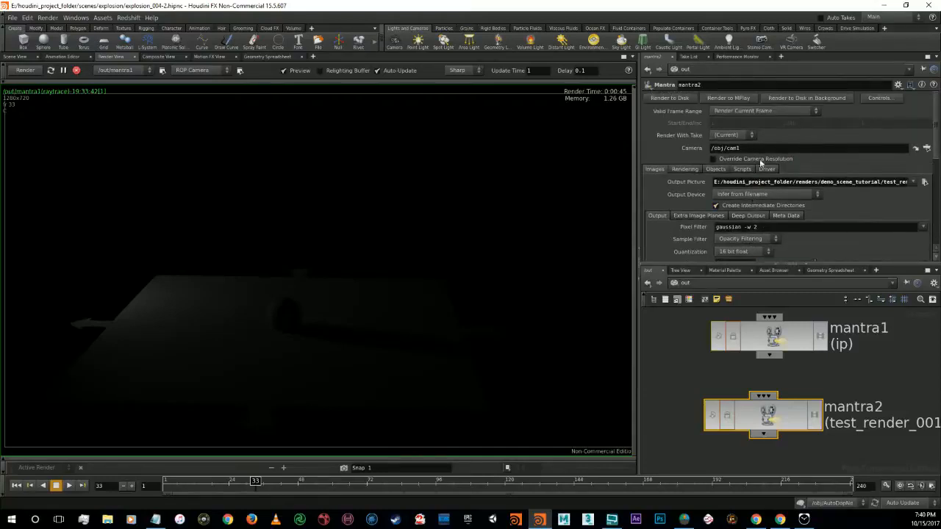
# Step: Set mantra2's valid frame range to Render Frame Range and delete the channels on its end frame
pyautogui.click(777, 111)
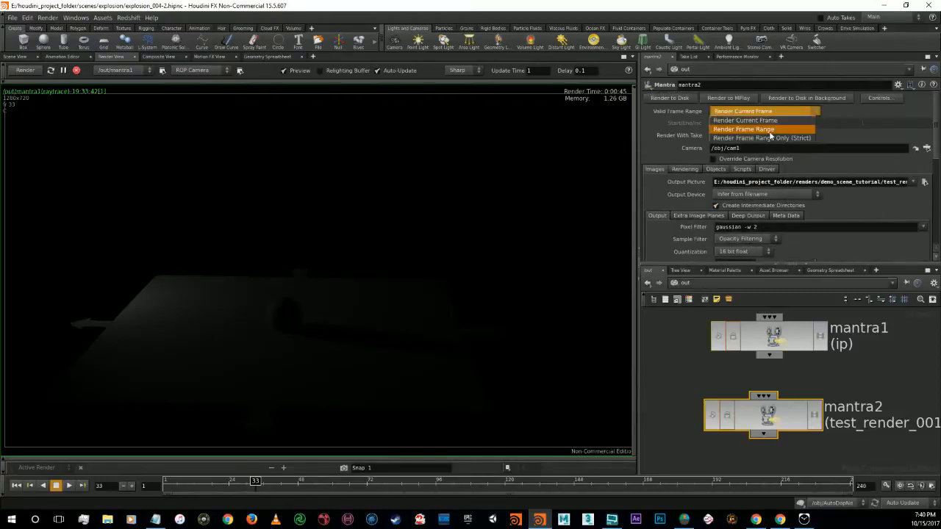
pyautogui.click(765, 129)
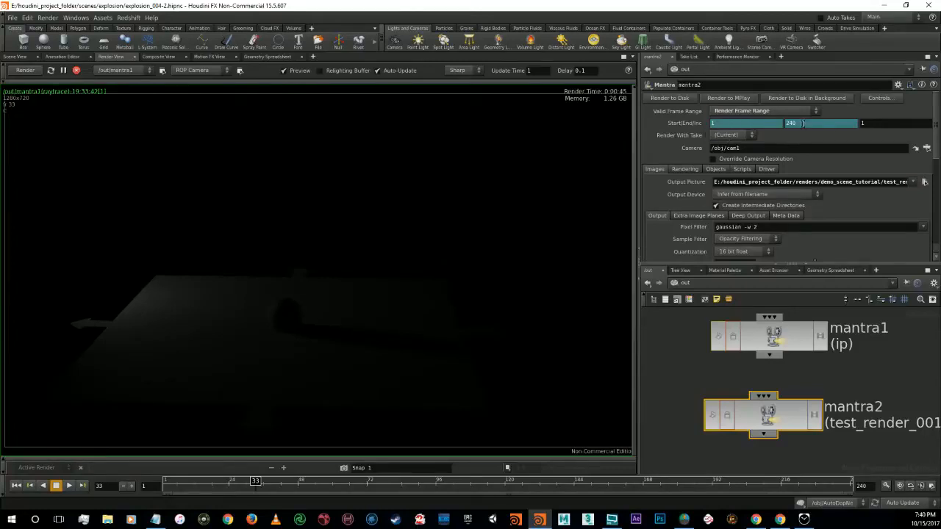
pyautogui.rightClick(803, 125)
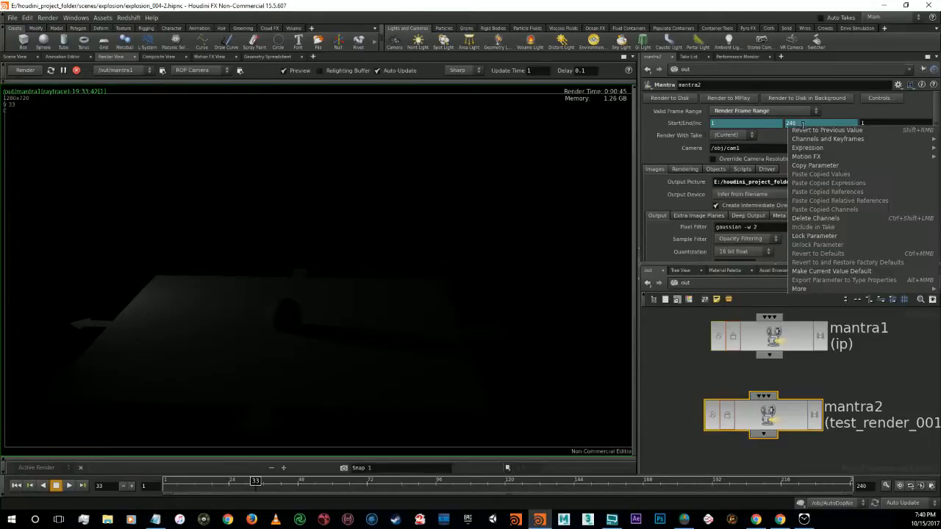
pyautogui.click(811, 217)
pyautogui.rightClick(810, 125)
pyautogui.moveTo(810, 124); pyautogui.dragTo(743, 124)
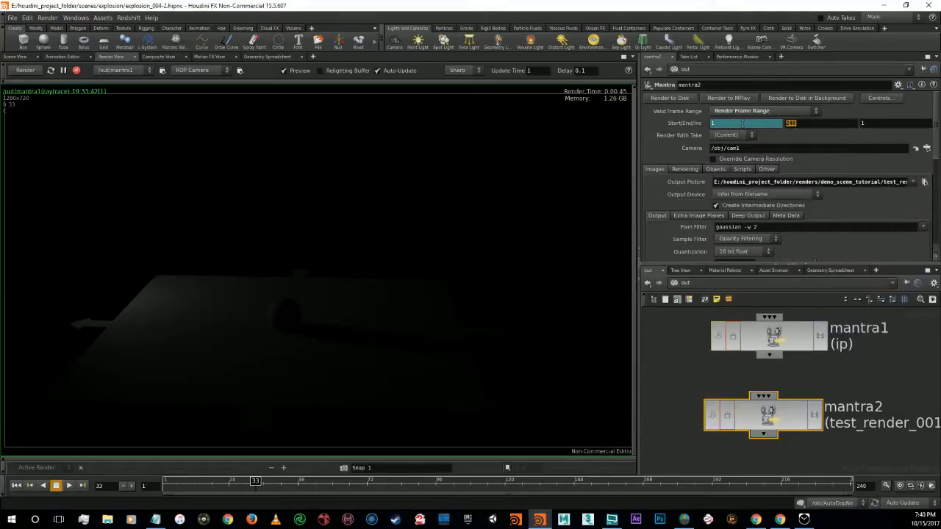
# Step: Try frame increments of 24 and 5 for mantra2's frame range, and return the increment to 1
pyautogui.write('124')
pyautogui.doubleClick(881, 123)
pyautogui.write('24')
pyautogui.doubleClick(864, 122)
pyautogui.moveTo(807, 128); pyautogui.dragTo(792, 127)
pyautogui.write('5')
pyautogui.press('Return')
pyautogui.moveTo(875, 125); pyautogui.dragTo(790, 134)
pyautogui.write('1')
pyautogui.press('Return')
# Step: Try an end frame of 250 for mantra2, and return its valid frame range to Render Current Frame
pyautogui.write('250')
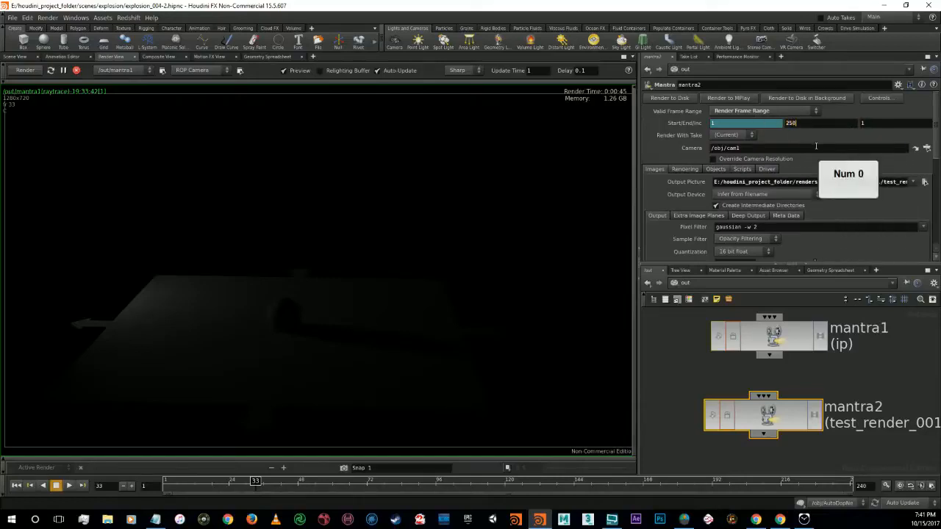
pyautogui.press('BackSpace')
pyautogui.press('BackSpace')
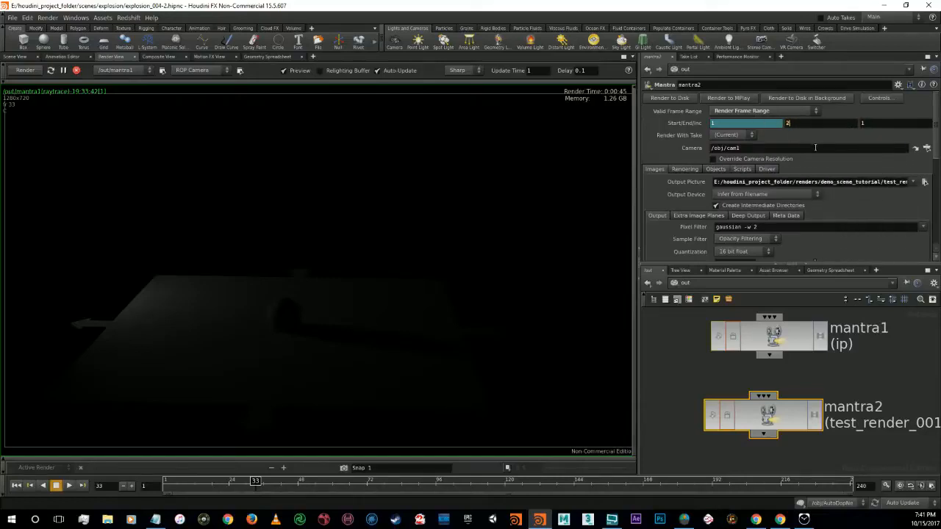
pyautogui.press('Return')
pyautogui.click(772, 111)
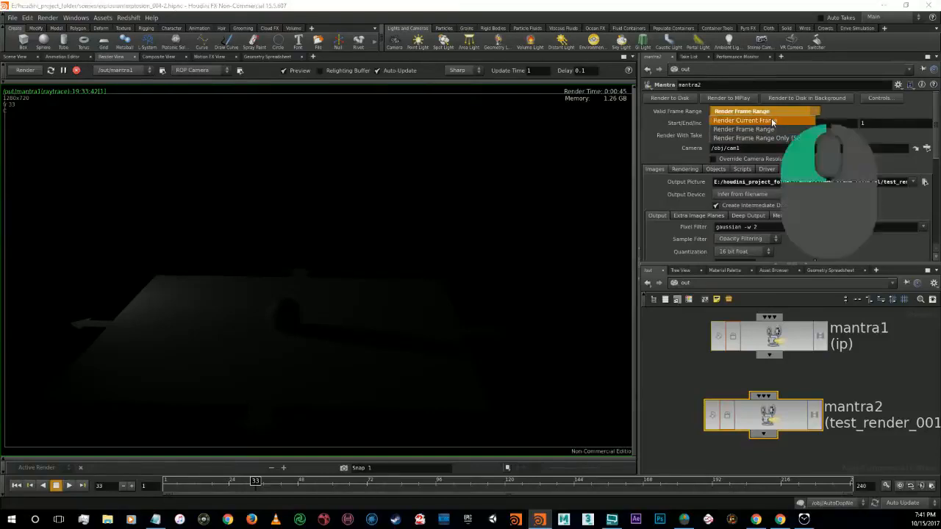
pyautogui.click(772, 120)
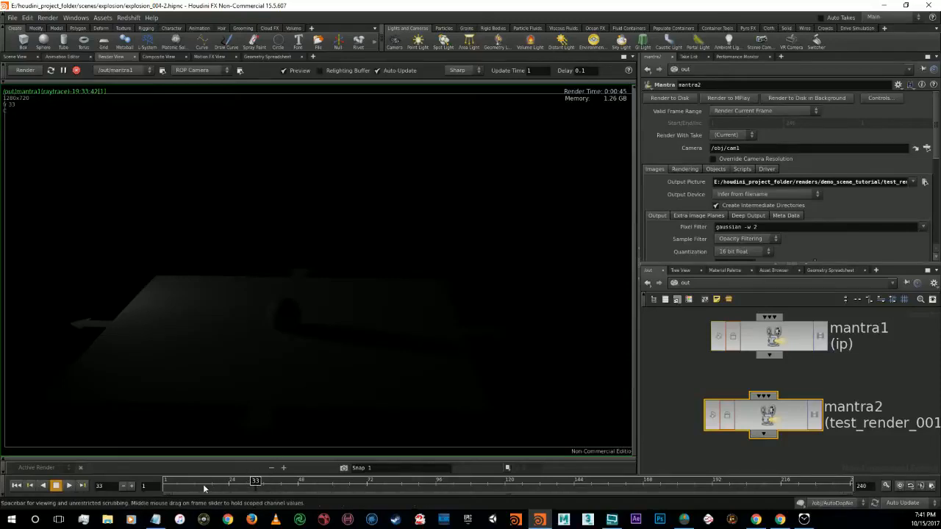
# Step: Move the timeline to frame 1 and render the scene view with mantra2 to MPlay
pyautogui.moveTo(193, 484); pyautogui.dragTo(147, 485)
pyautogui.click(156, 484)
pyautogui.click(155, 482)
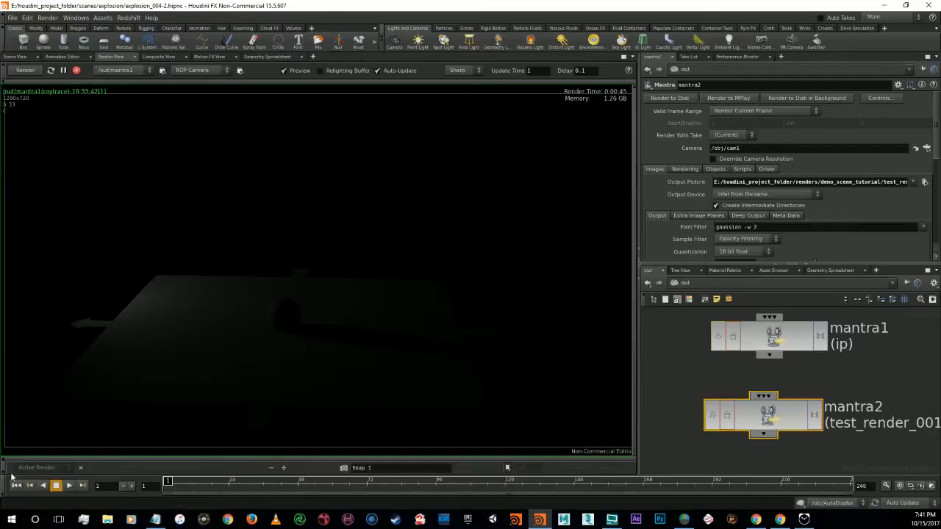
pyautogui.click(14, 57)
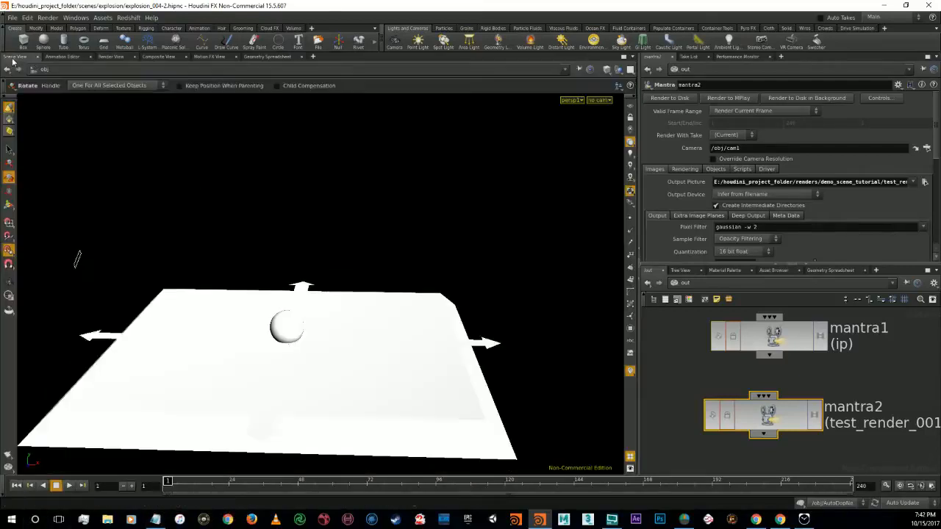
pyautogui.click(9, 467)
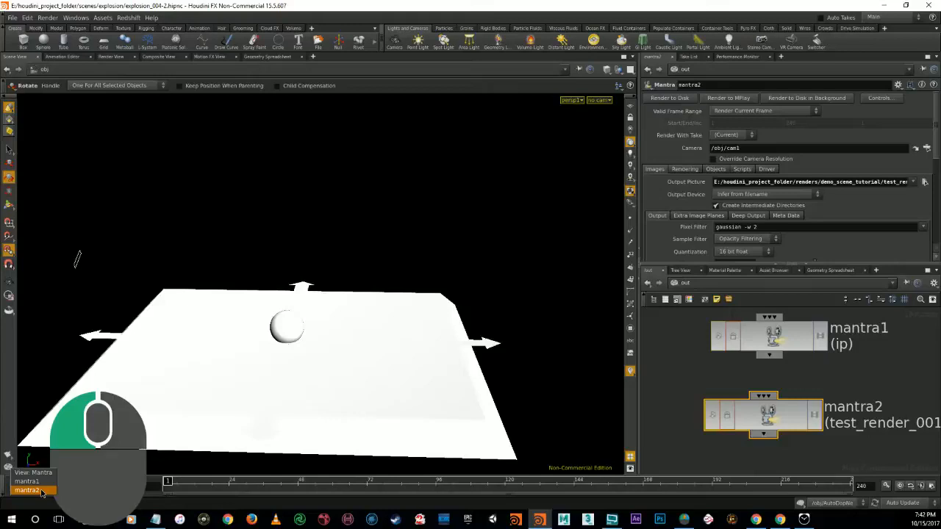
pyautogui.click(42, 491)
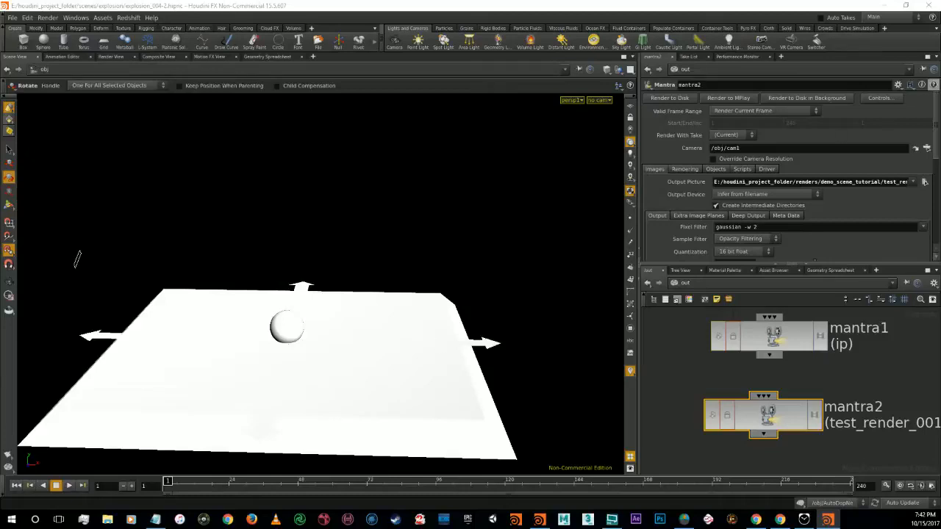
pyautogui.click(727, 98)
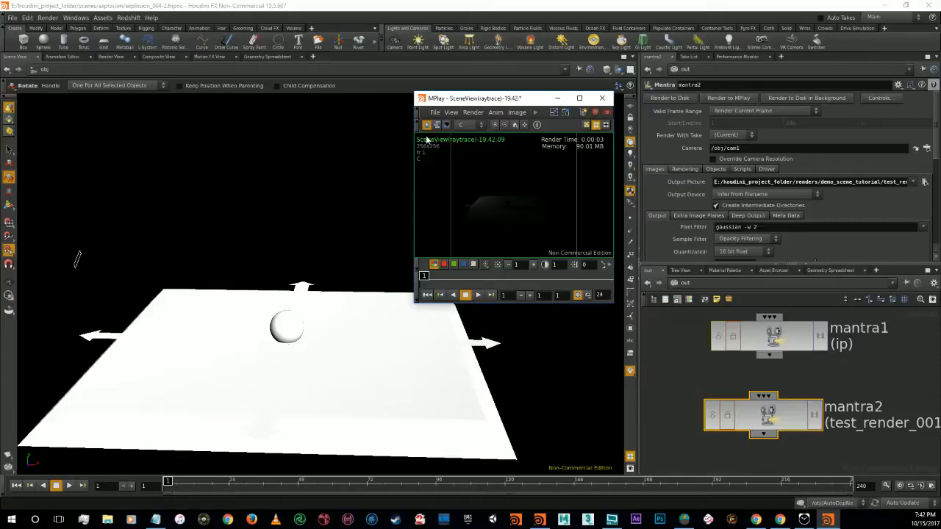
# Step: Examine the image formats and file locations available for saving the MPlay render, cancel the save, and close MPlay
pyautogui.click(435, 113)
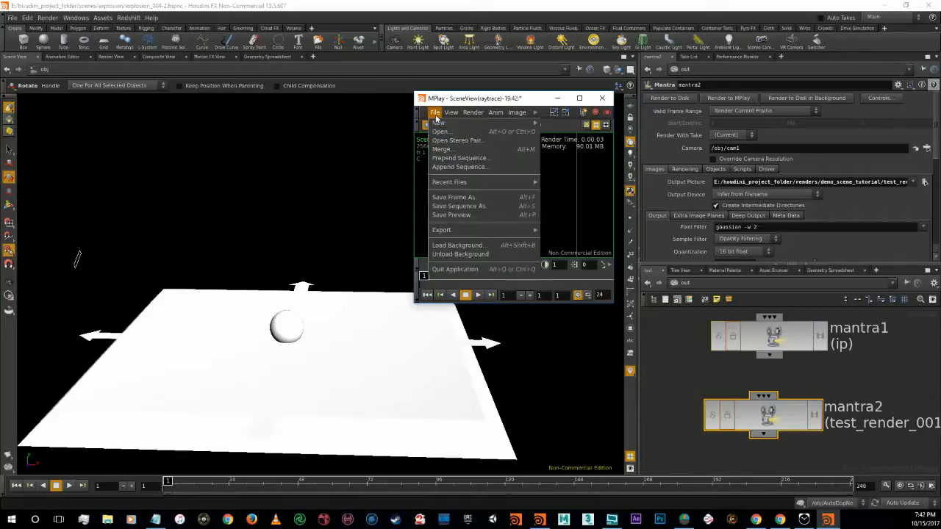
pyautogui.click(472, 206)
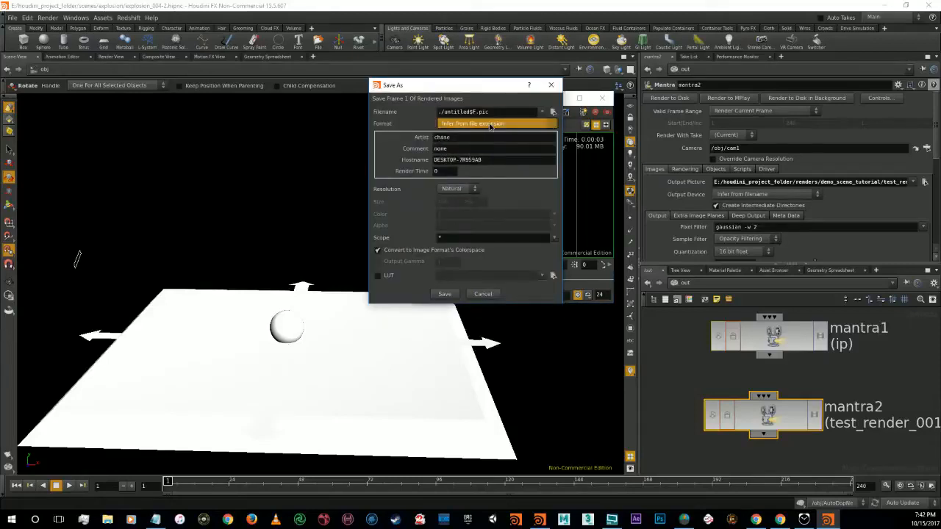
pyautogui.click(489, 123)
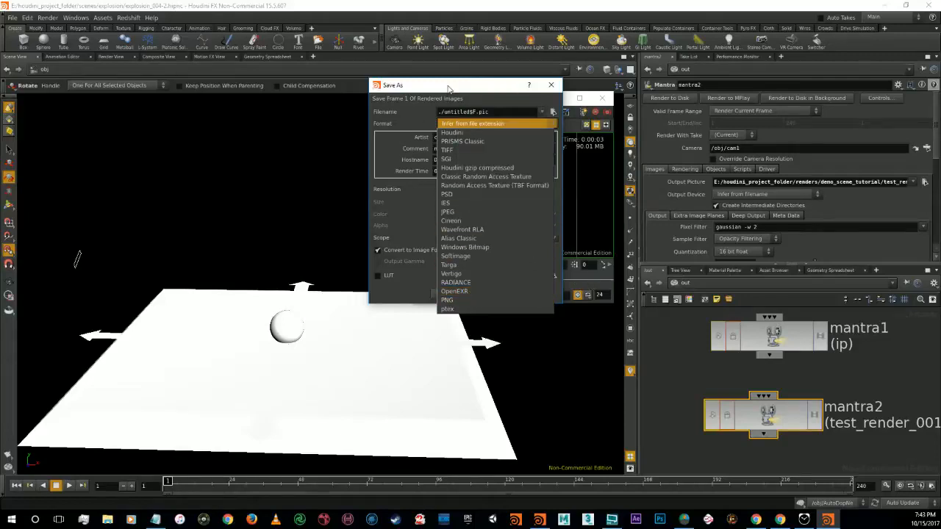
pyautogui.click(430, 206)
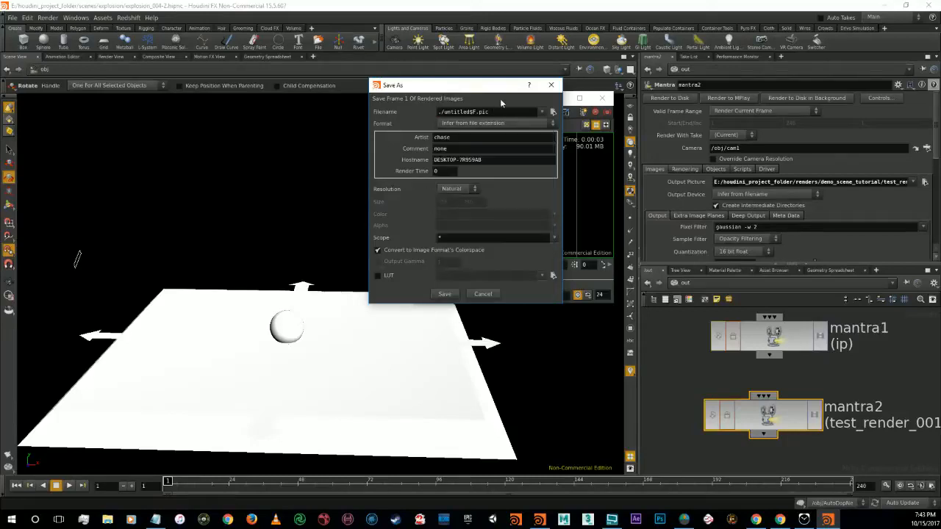
pyautogui.click(553, 111)
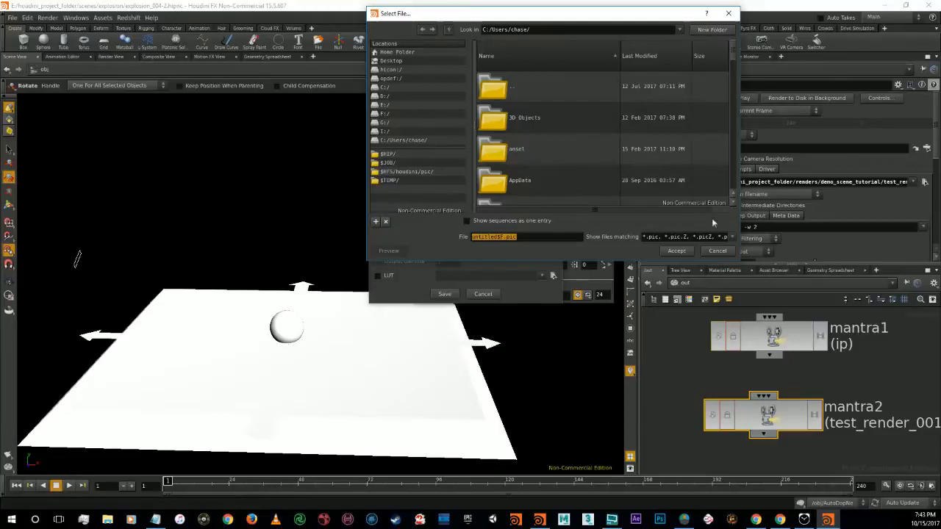
pyautogui.click(718, 251)
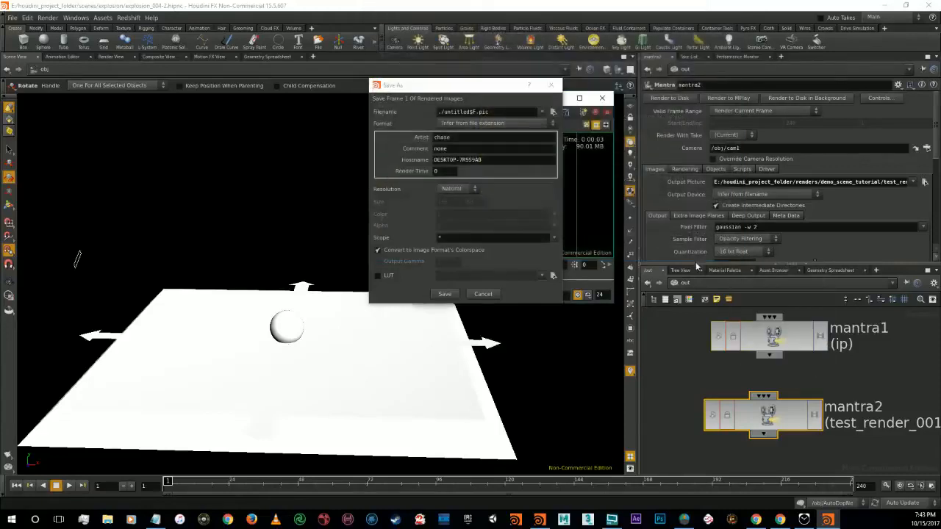
pyautogui.click(488, 292)
pyautogui.click(602, 97)
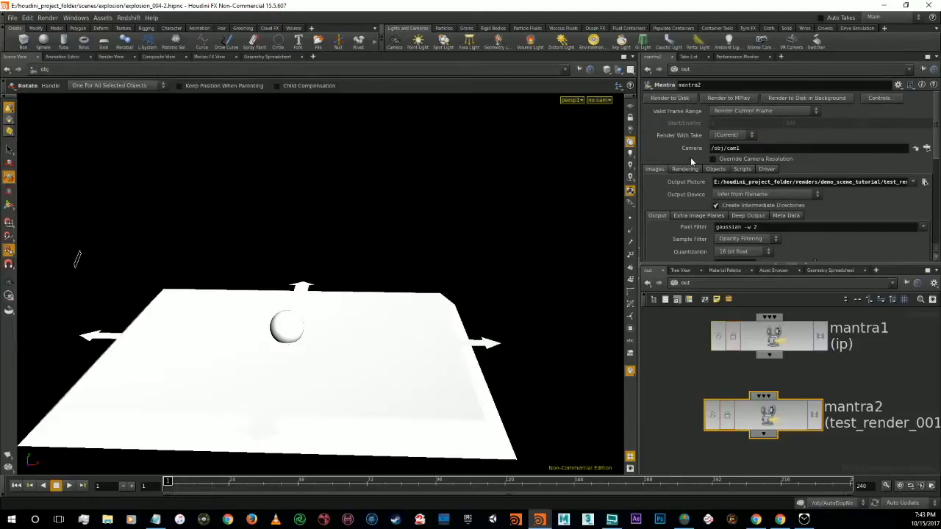
# Step: Show the obj network and delete groundplane_object1, arealight1 and the sphere
pyautogui.click(701, 283)
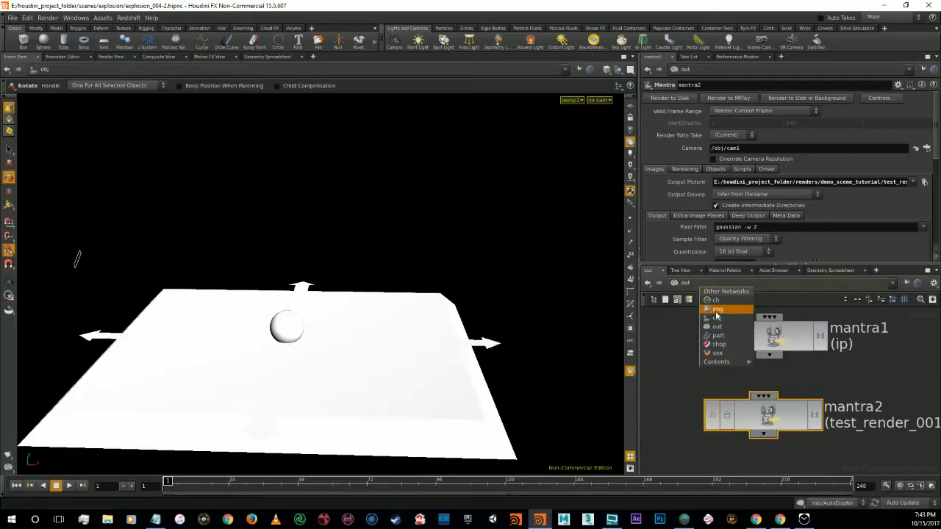
pyautogui.click(716, 318)
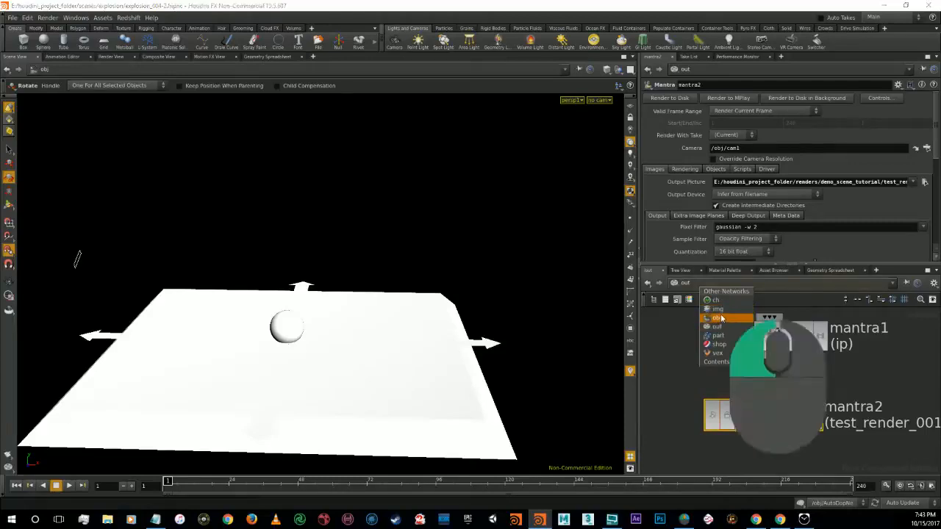
pyautogui.click(732, 382)
pyautogui.moveTo(731, 382); pyautogui.dragTo(660, 340)
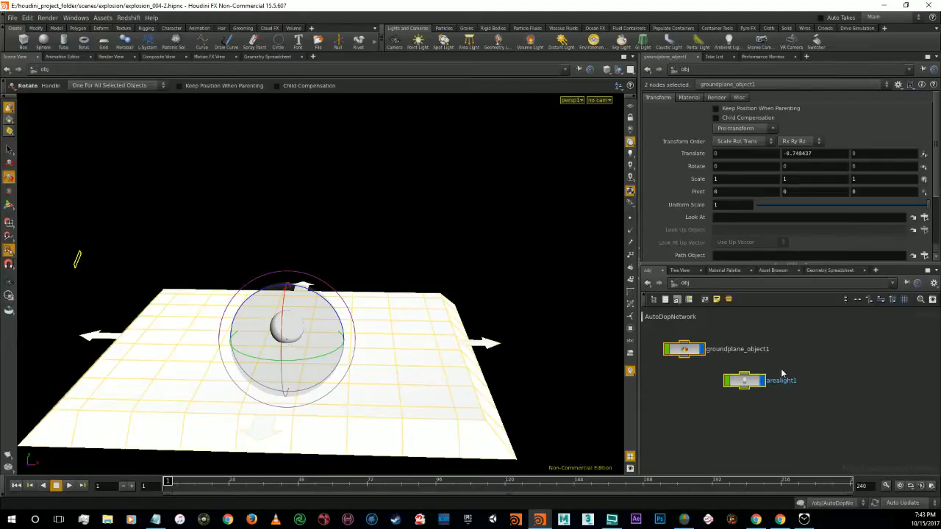
pyautogui.press('Delete')
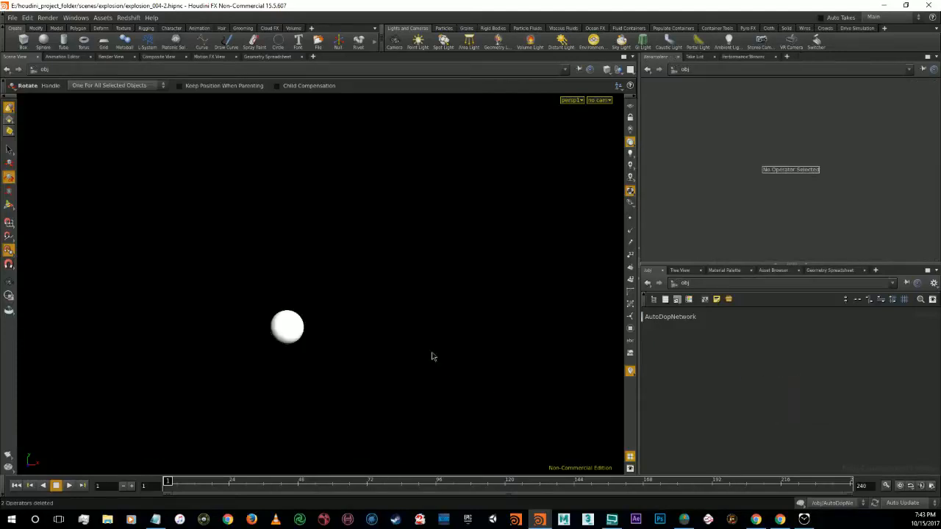
pyautogui.click(278, 333)
pyautogui.press('Delete')
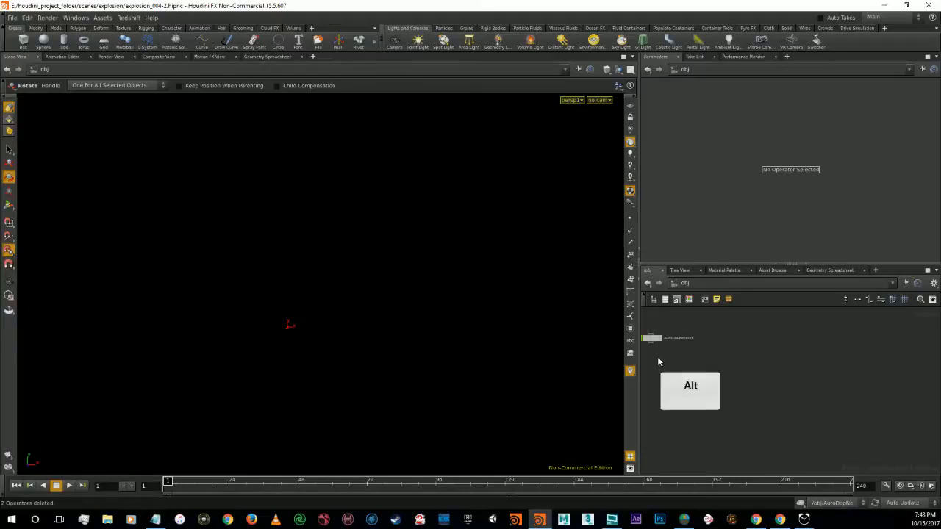
# Step: Delete the AutoDopNetwork node from the obj network
pyautogui.keyDown('alt'); pyautogui.moveTo(657, 356); pyautogui.dragTo(708, 378, button='middle'); pyautogui.keyUp('alt')
pyautogui.moveTo(755, 401); pyautogui.dragTo(696, 353)
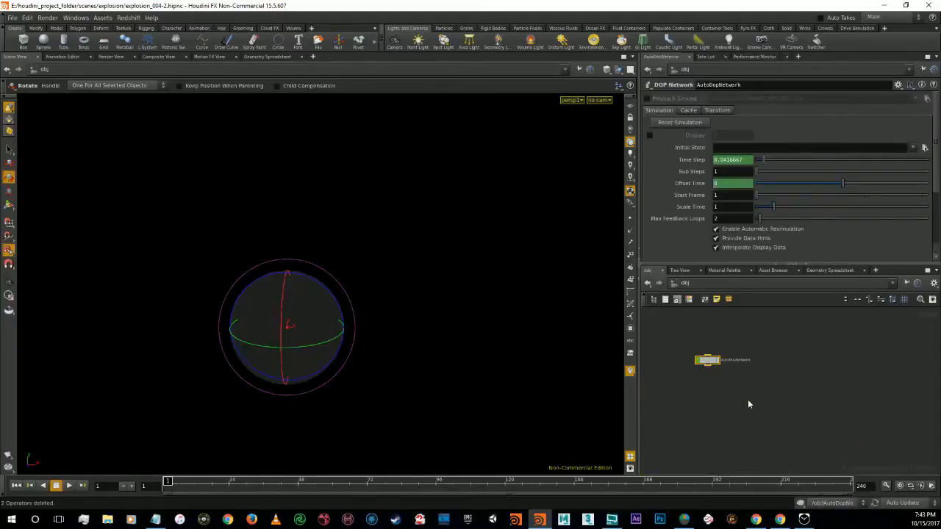
pyautogui.press('Delete')
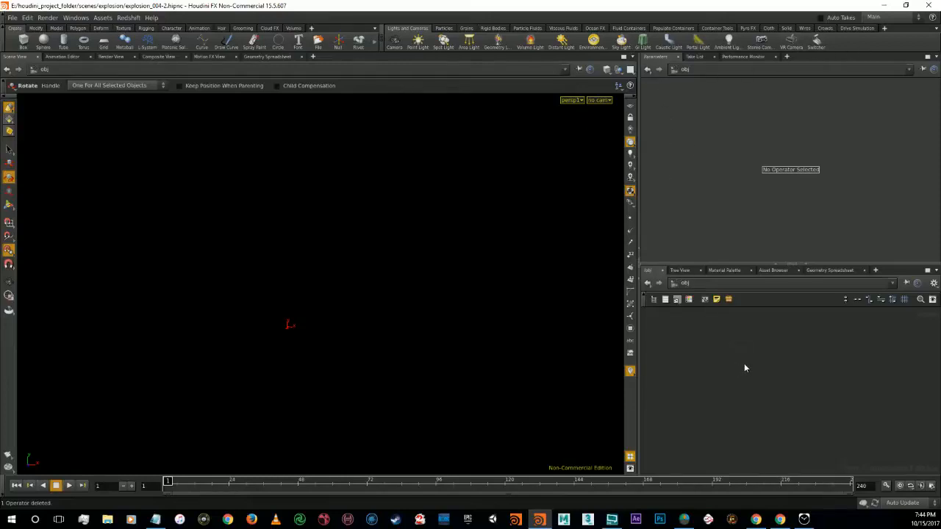
# Step: Try adding a SHOP Network node to the empty obj network, and delete it
pyautogui.press('Tab')
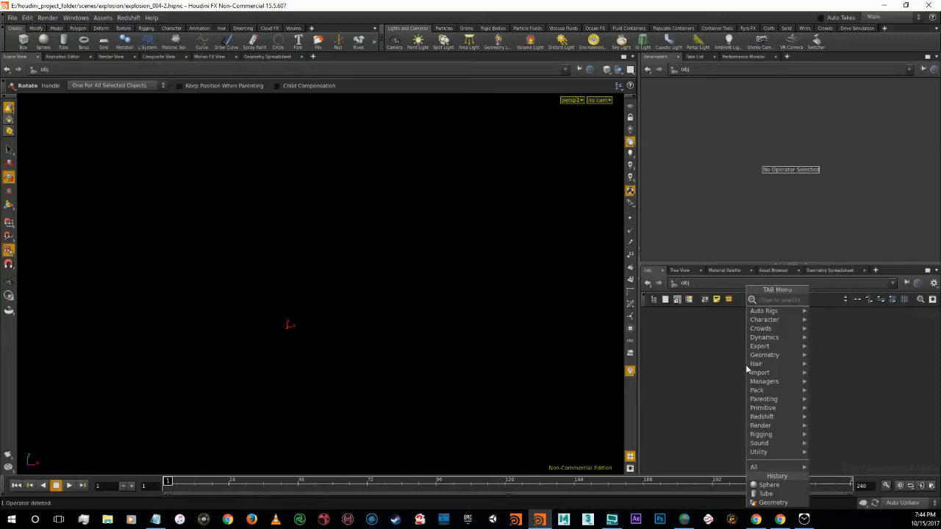
pyautogui.write('dop')
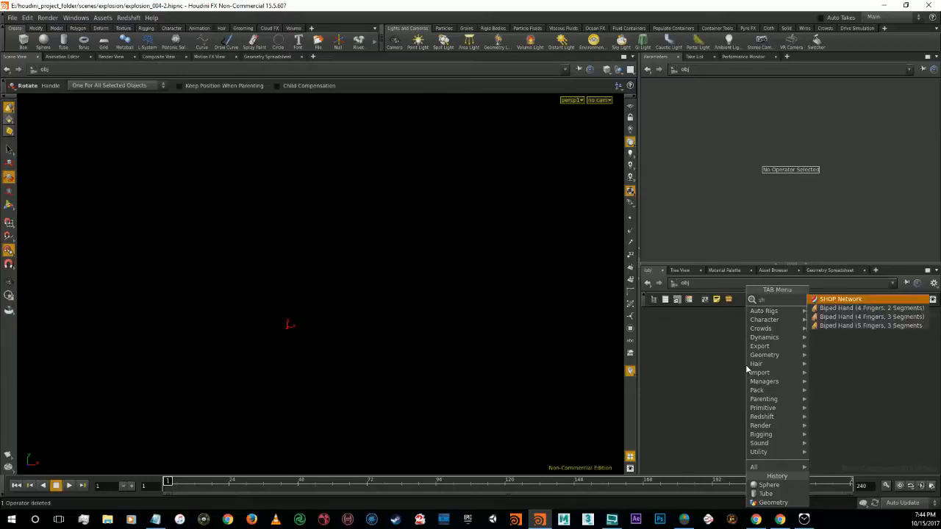
pyautogui.press('Return')
pyautogui.click(746, 367)
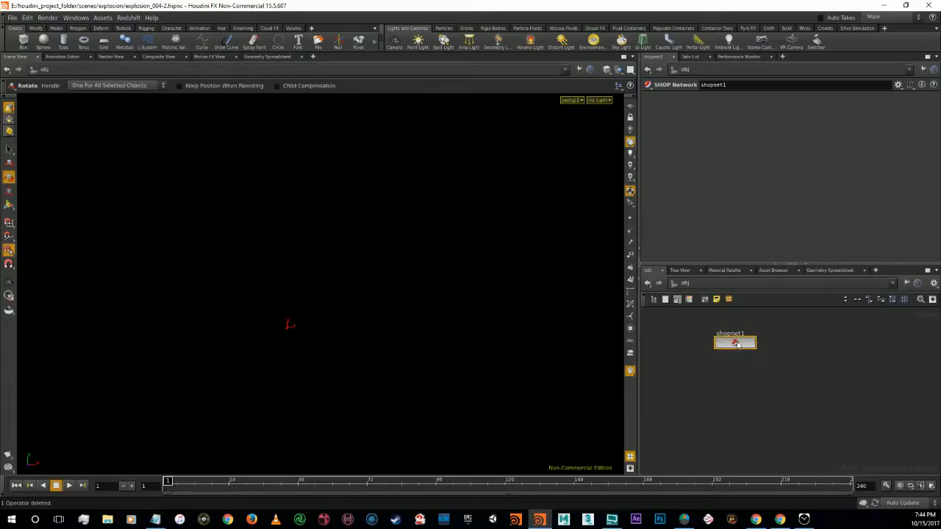
pyautogui.press('Delete')
# Step: Add a Sphere object to the obj network and place its node in the upper part of the network
pyautogui.press('Tab')
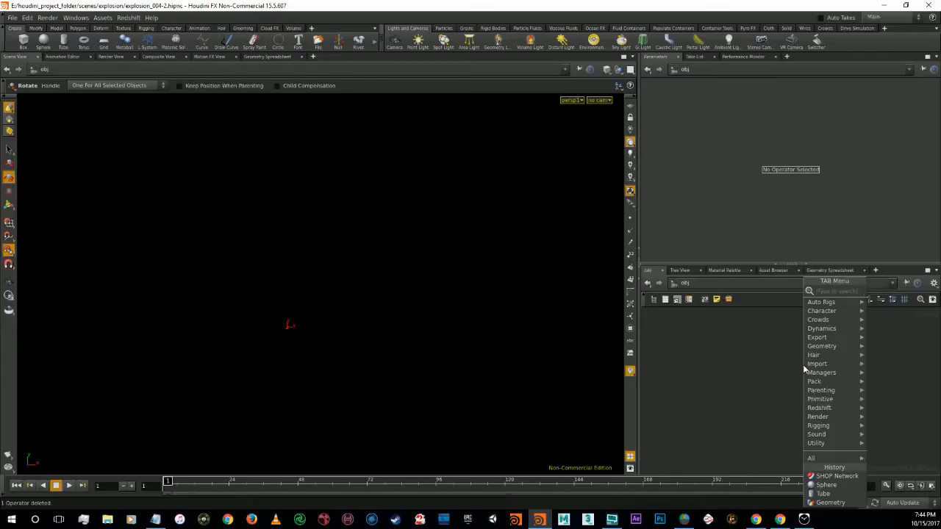
pyautogui.write('sphere')
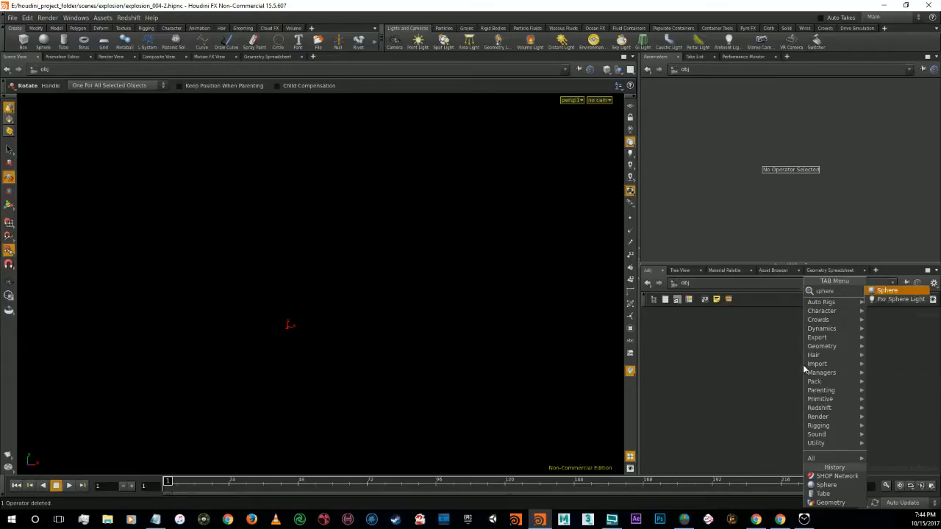
pyautogui.press('Return')
pyautogui.press('Return')
pyautogui.moveTo(812, 360); pyautogui.dragTo(793, 343)
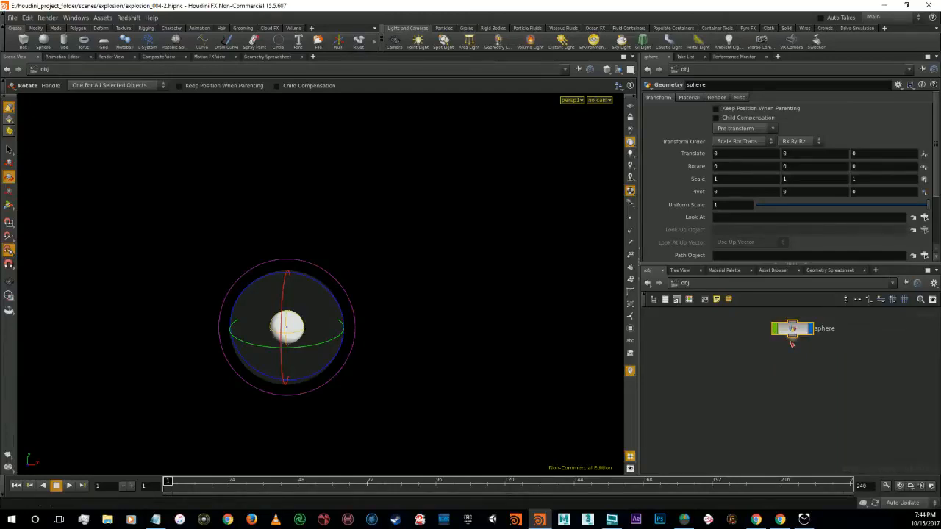
# Step: Add a File object below the sphere node and connected to it
pyautogui.press('Tab')
pyautogui.write('file')
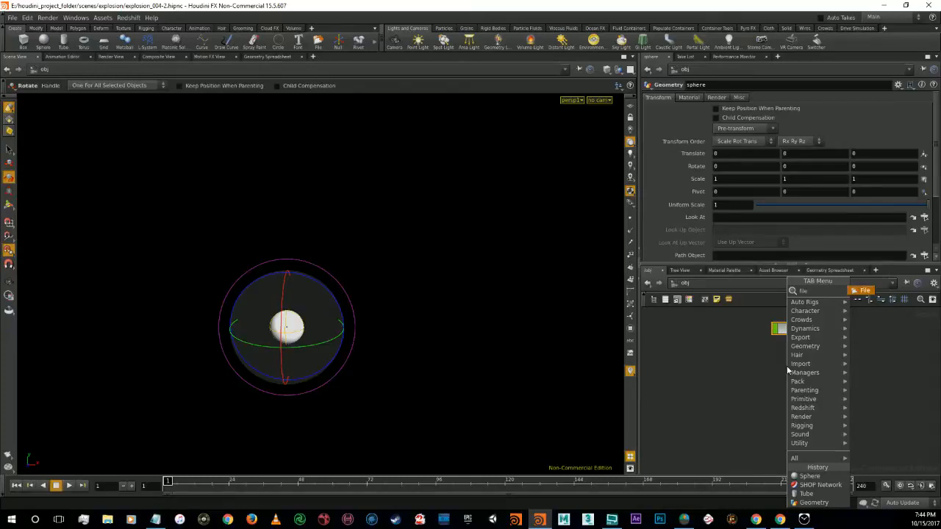
pyautogui.press('Return')
pyautogui.click(791, 367)
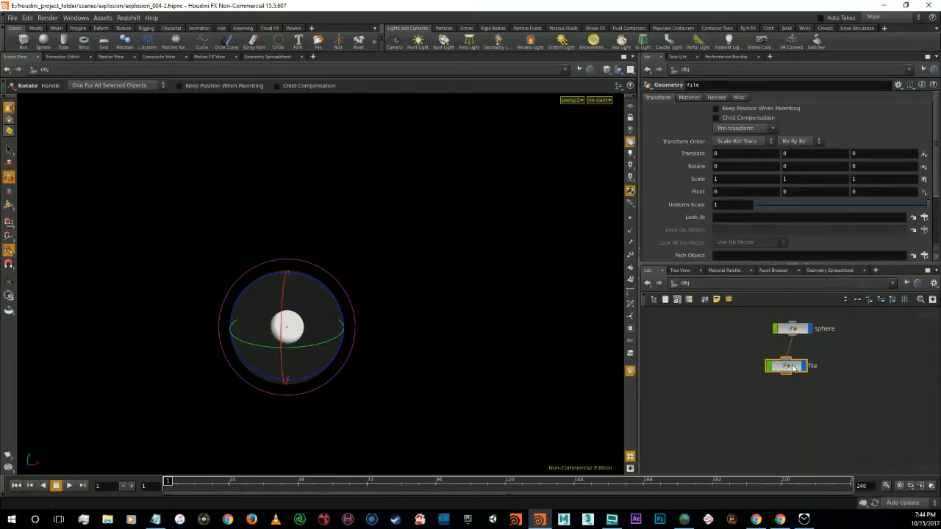
# Step: Inside the file object, add a File Cache node with its display flag on, and delete the default file2 node
pyautogui.doubleClick(793, 368)
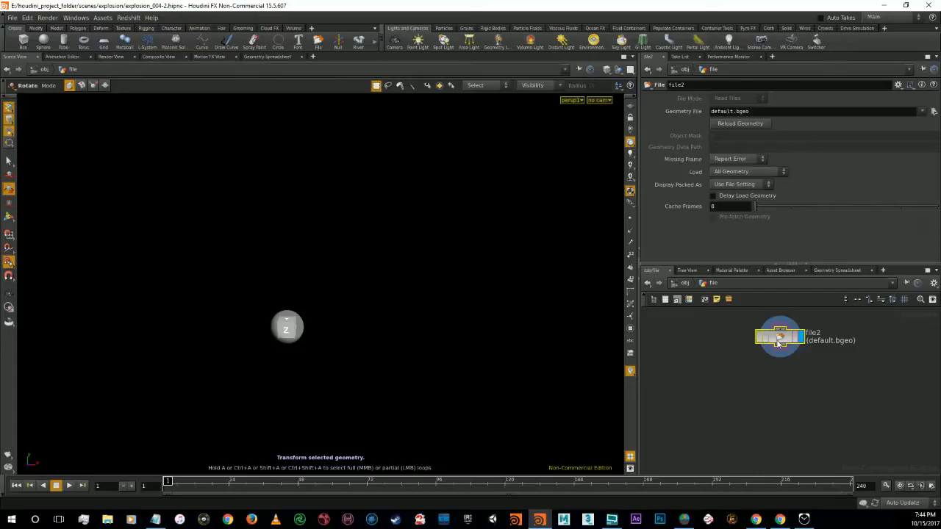
pyautogui.press('Tab')
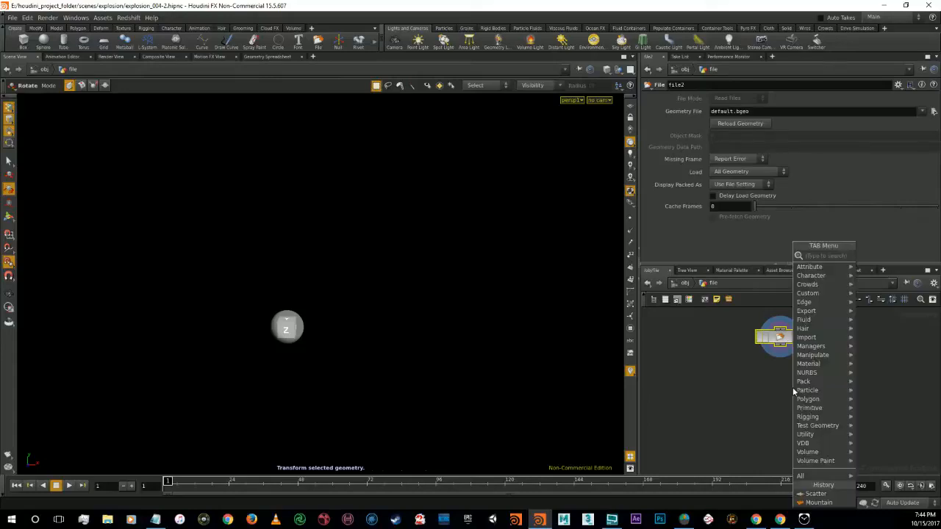
pyautogui.write('file')
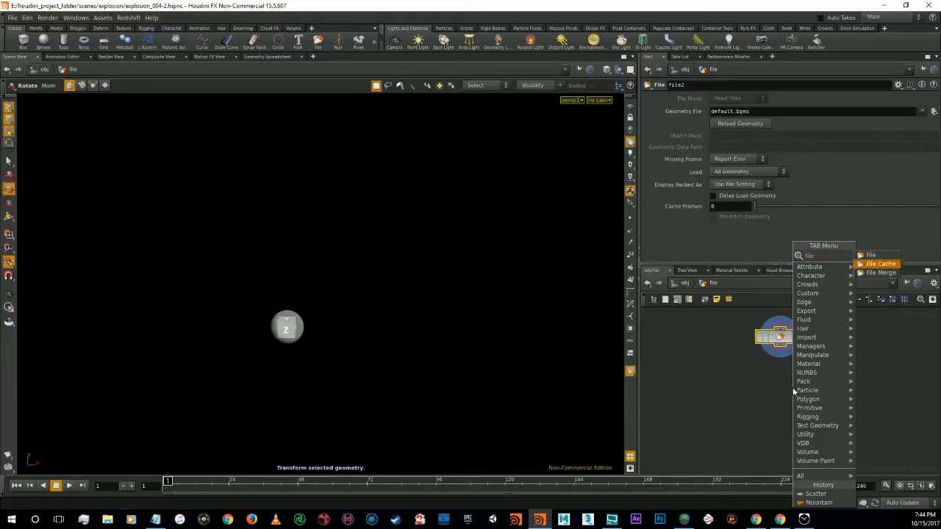
pyautogui.press('Return')
pyautogui.click(792, 388)
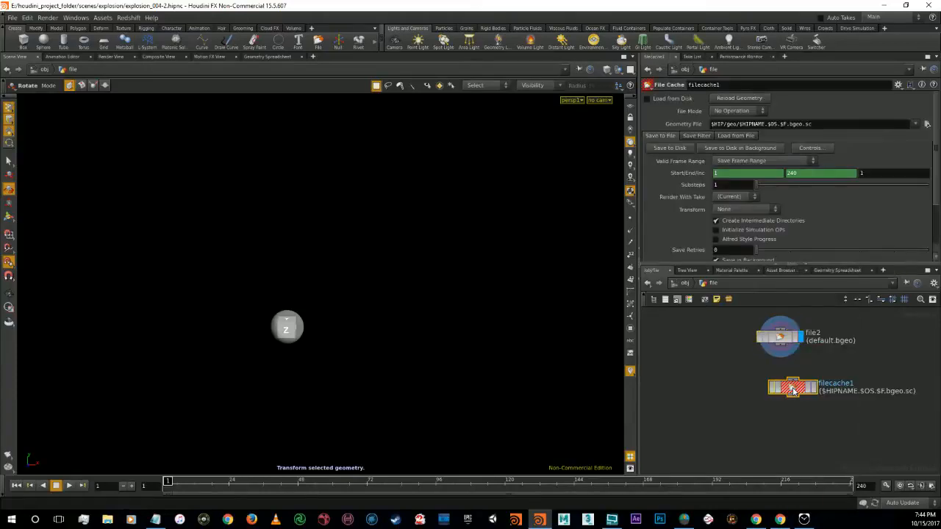
pyautogui.moveTo(792, 390); pyautogui.dragTo(778, 355)
pyautogui.click(779, 338)
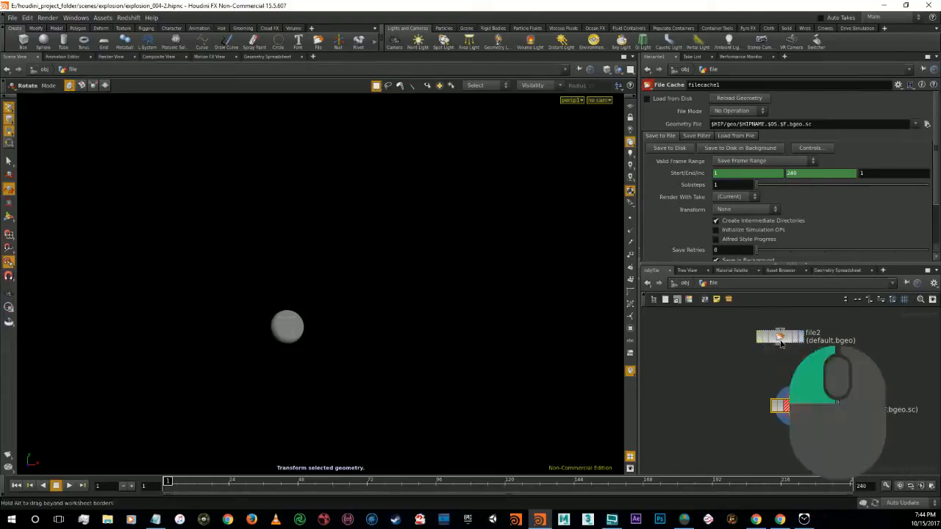
pyautogui.press('Delete')
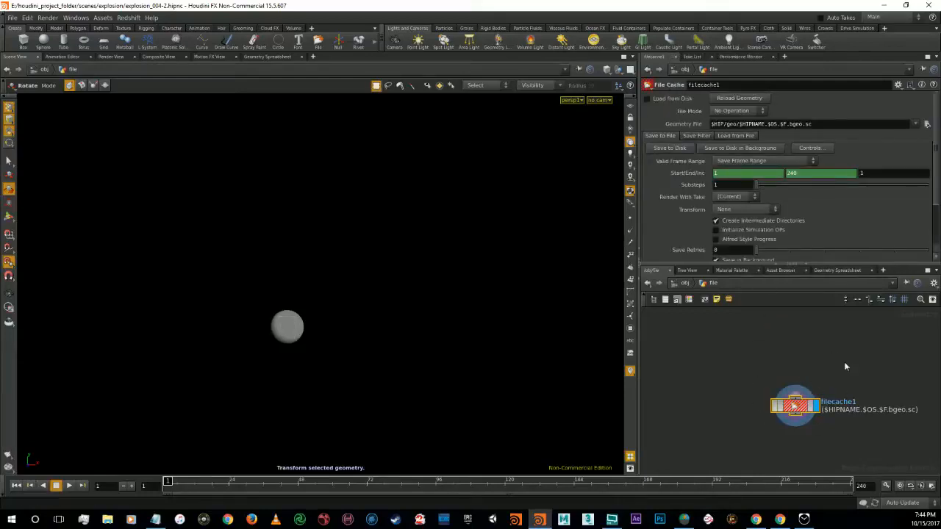
# Step: Replace the file cache's geometry file path with E/:houdini_project_folder/render/test/sphere. without choosing a file from disk
pyautogui.click(927, 124)
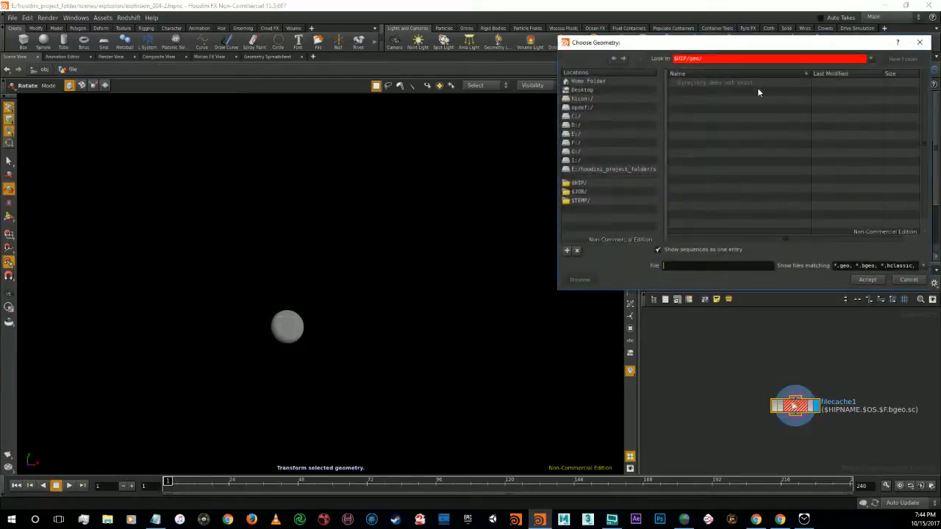
pyautogui.click(907, 279)
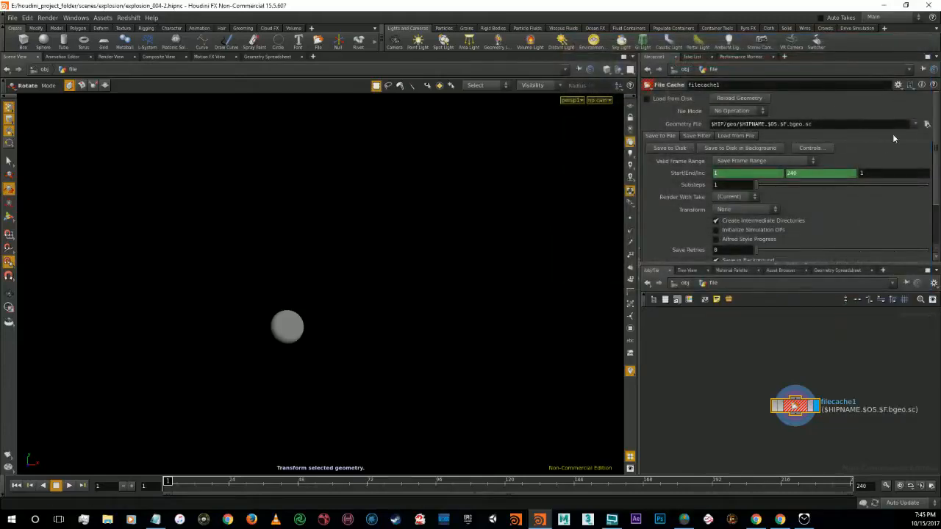
pyautogui.click(819, 125)
pyautogui.moveTo(863, 126); pyautogui.dragTo(668, 125)
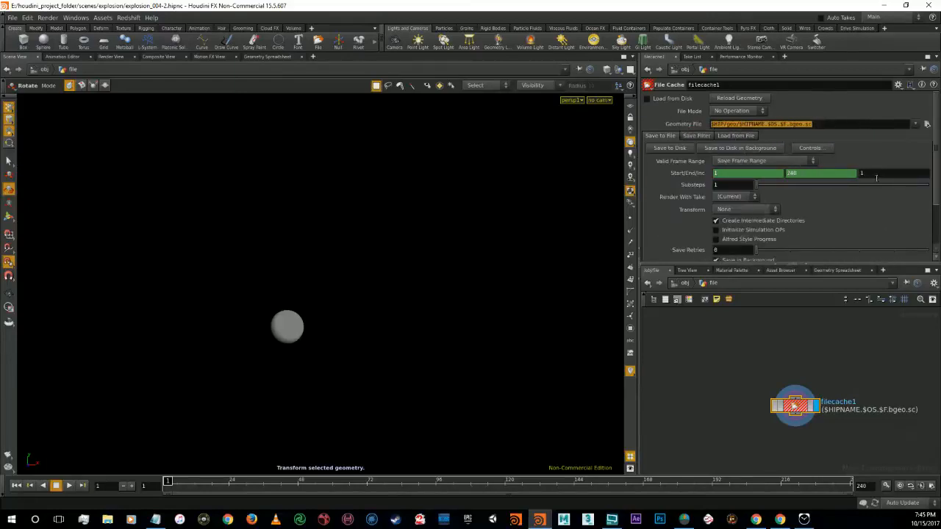
pyautogui.press('shift')
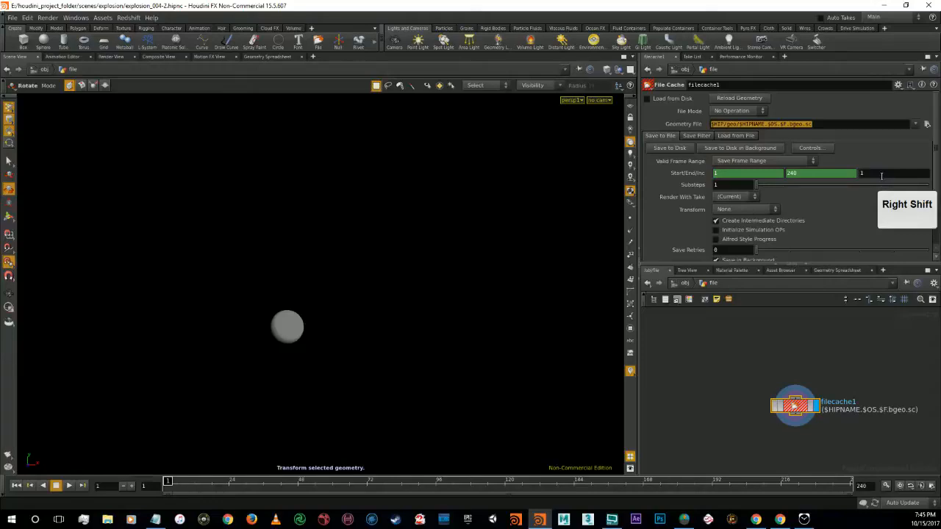
pyautogui.write('E')
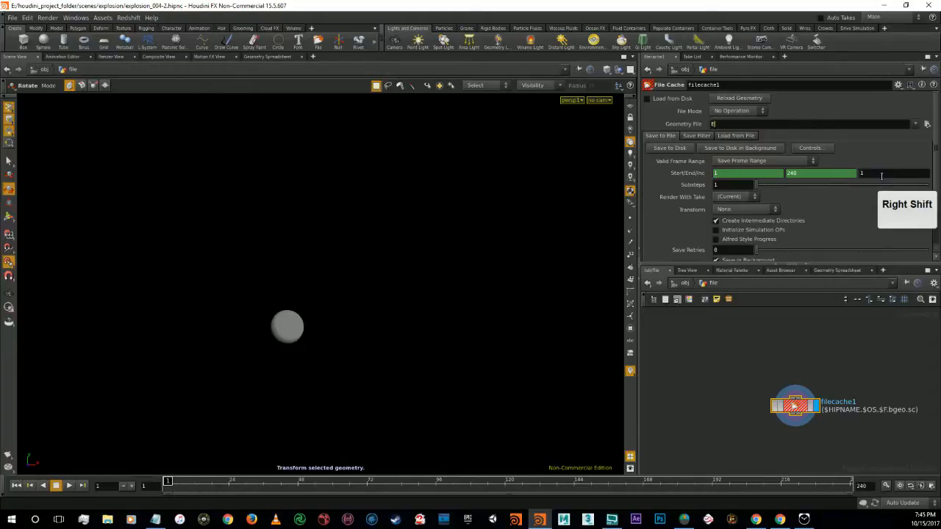
pyautogui.write(':/')
pyautogui.write(':')
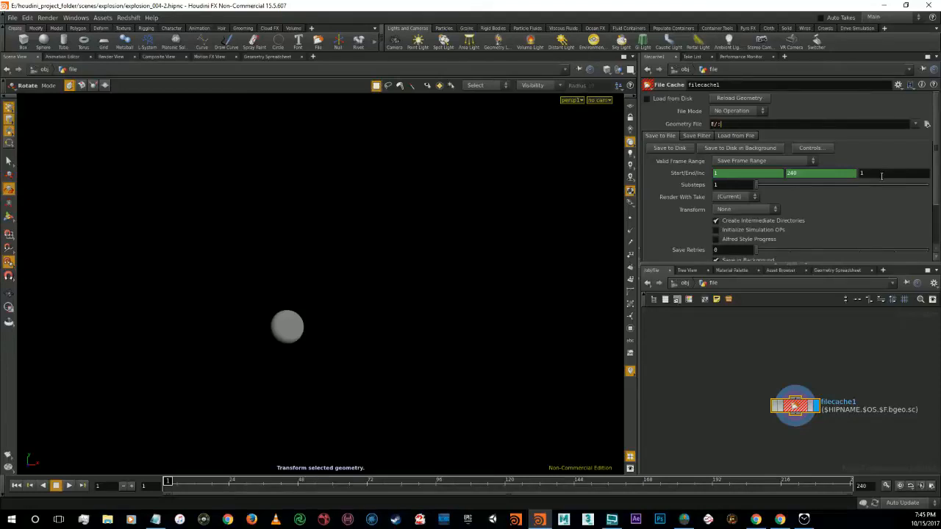
pyautogui.write('houdini')
pyautogui.write('_prj')
pyautogui.write('ect')
pyautogui.write('_folde')
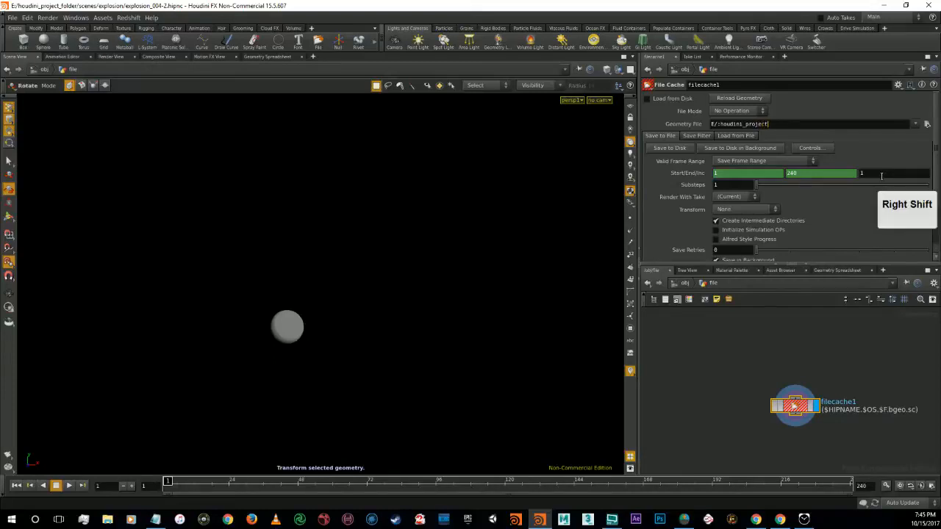
pyautogui.write('r')
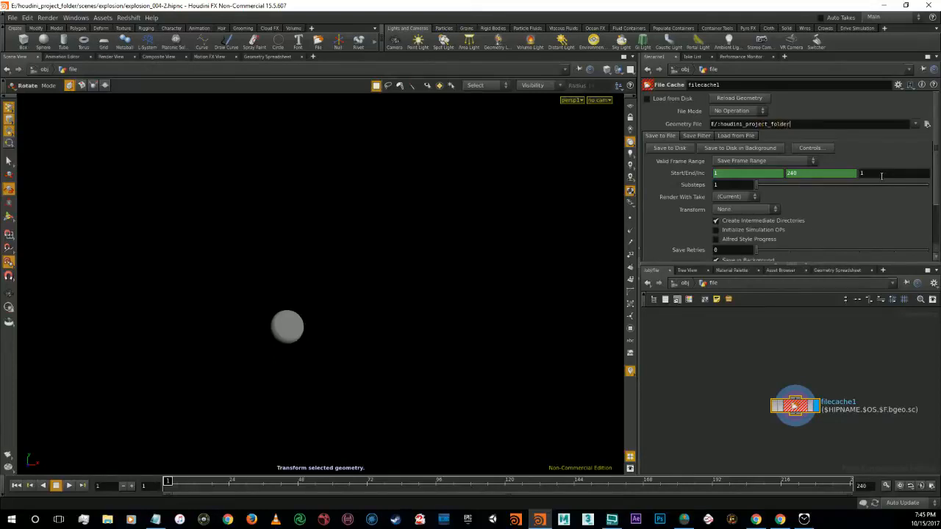
pyautogui.press('shift')
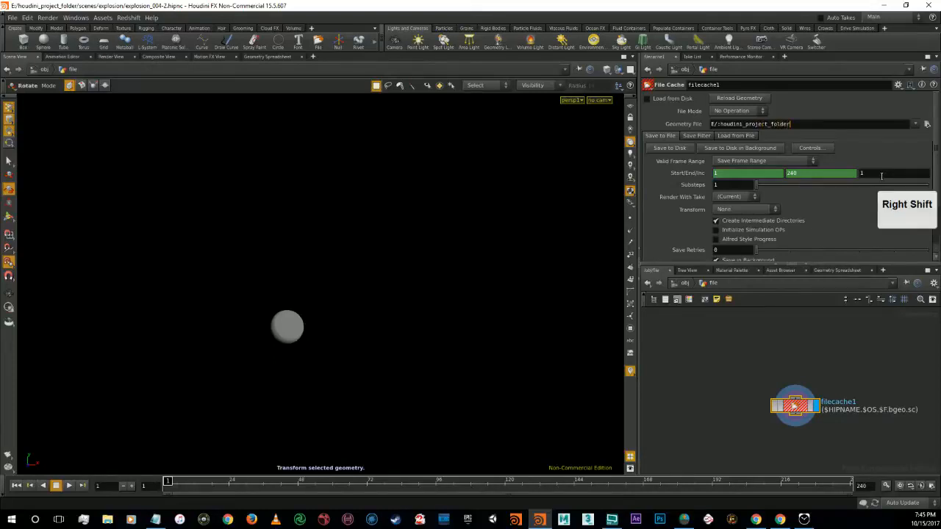
pyautogui.write('/')
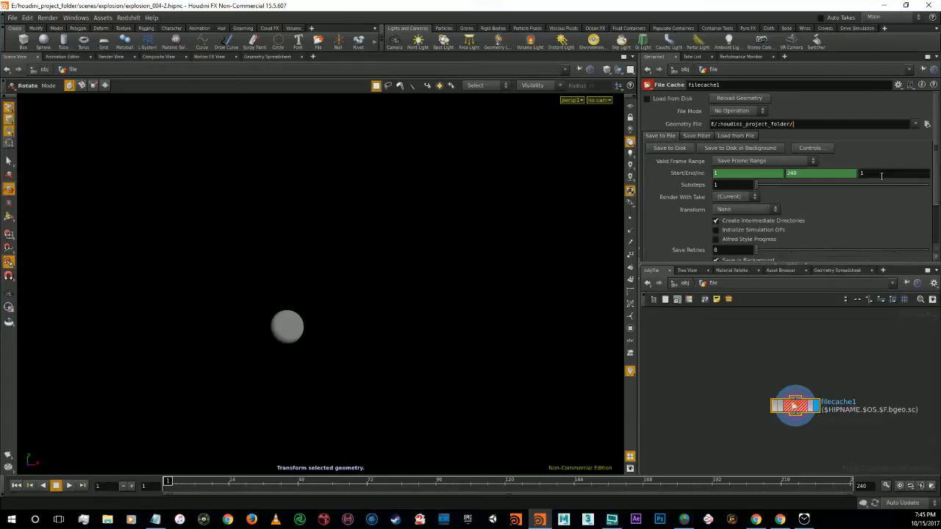
pyautogui.write('render/')
pyautogui.write('test/sphere.')
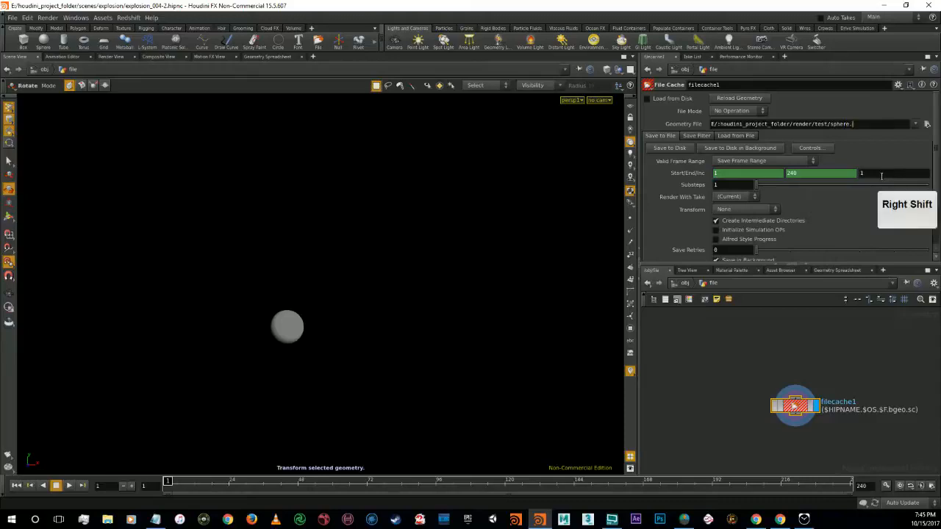
# Step: Complete the geometry file name as sphere.$OS.bgeo.sc, leaving out the $F frame variable
pyautogui.write('$OS')
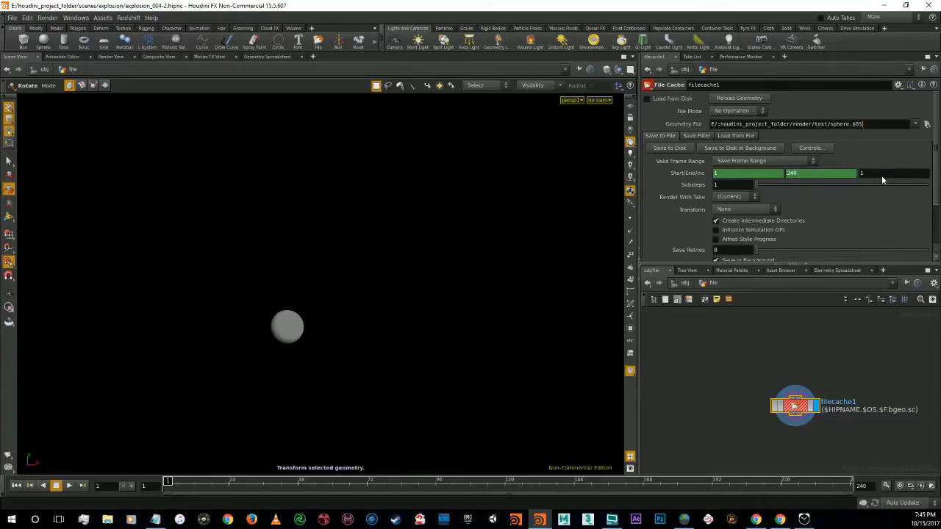
pyautogui.write('.')
pyautogui.write('$')
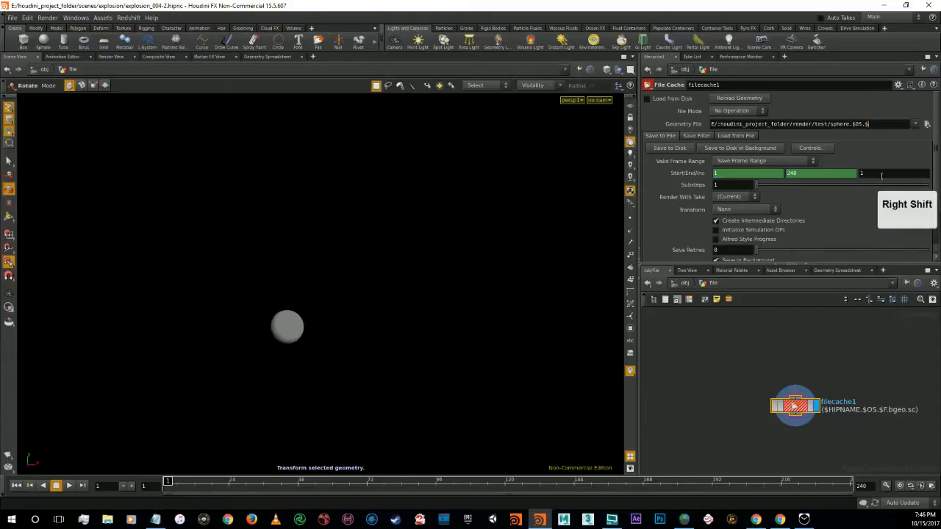
pyautogui.write('F$')
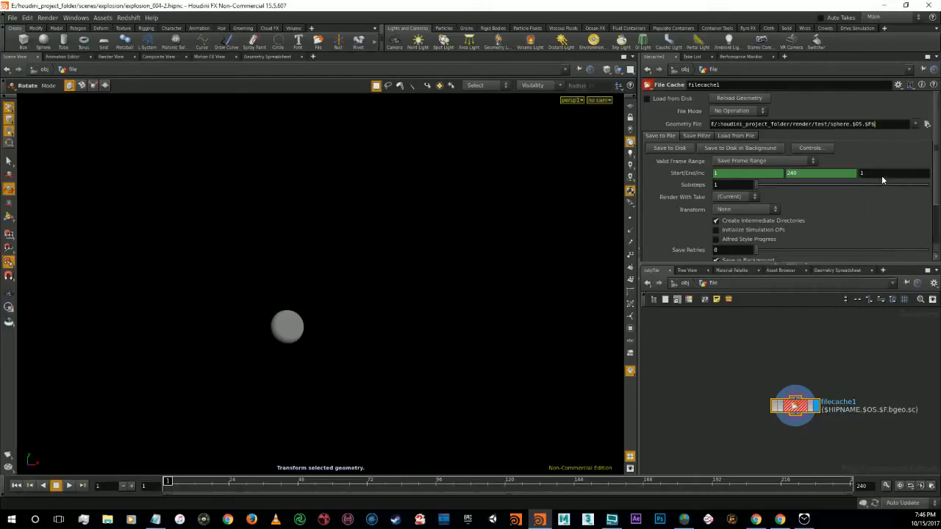
pyautogui.press('BackSpace')
pyautogui.press('BackSpace')
pyautogui.press('BackSpace')
pyautogui.press('shift')
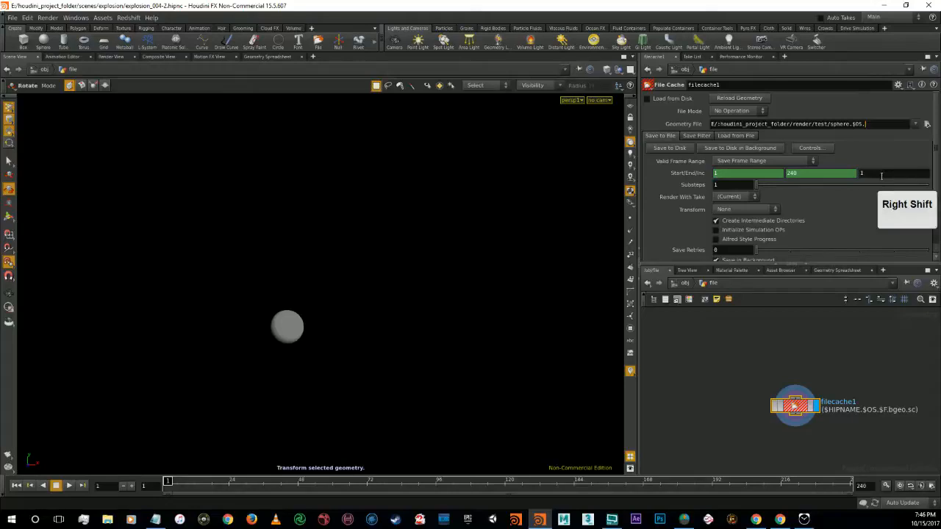
pyautogui.write('$')
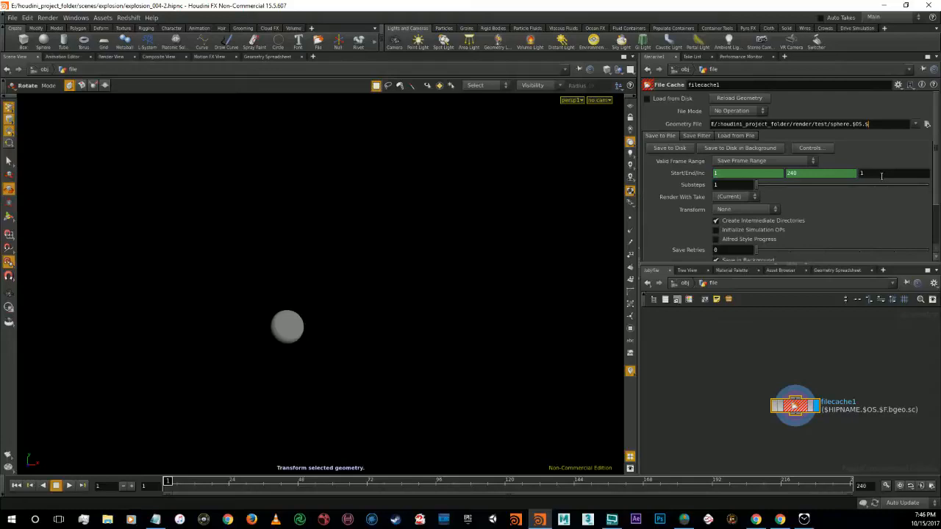
pyautogui.write('bgeo')
pyautogui.press('BackSpace')
pyautogui.press('BackSpace')
pyautogui.press('BackSpace')
pyautogui.press('BackSpace')
pyautogui.press('BackSpace')
pyautogui.press('BackSpace')
pyautogui.write('.')
pyautogui.write('geo.sc')
pyautogui.press('Return')
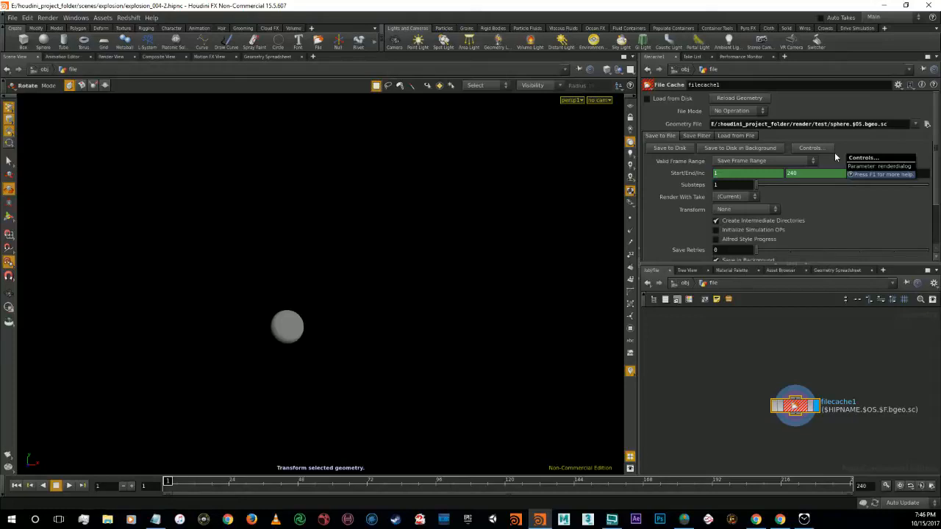
# Step: Try the $F4 frame variable in the geometry file name, and return its ending to bgeo.sc
pyautogui.doubleClick(871, 125)
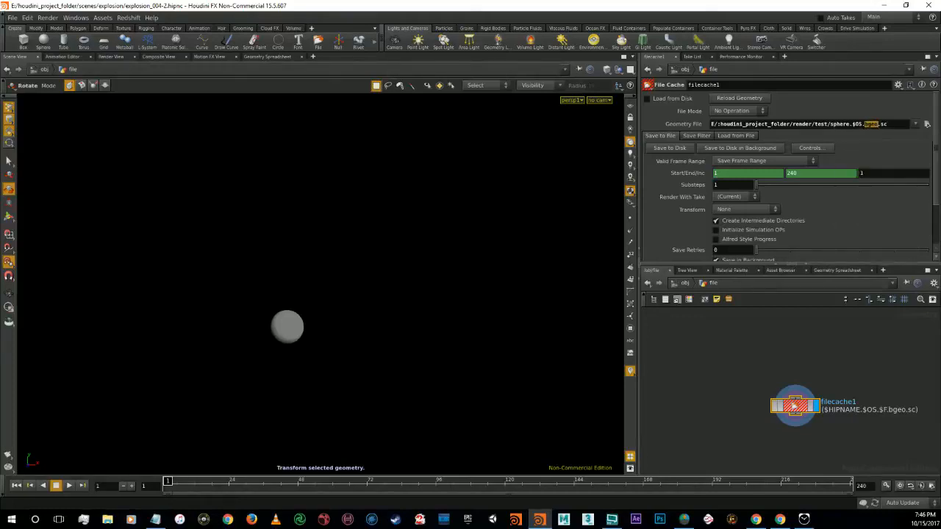
pyautogui.write('$F4')
pyautogui.press('Delete')
pyautogui.press('Delete')
pyautogui.press('BackSpace')
pyautogui.press('BackSpace')
pyautogui.press('BackSpace')
pyautogui.write('$F4')
pyautogui.press('BackSpace')
pyautogui.press('BackSpace')
pyautogui.press('BackSpace')
pyautogui.write('bgeo.')
pyautogui.press('BackSpace')
pyautogui.write('sc')
pyautogui.press('BackSpace')
pyautogui.press('BackSpace')
pyautogui.write('.c')
pyautogui.press('BackSpace')
pyautogui.write('sc')
pyautogui.click(767, 387)
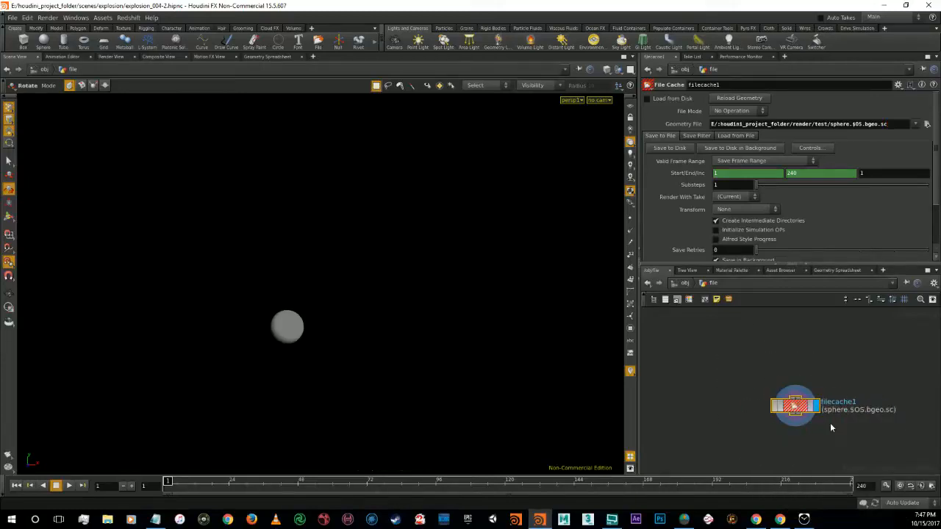
# Step: Delete the filecache1 node inside the file object, and place a DOP Network node below the file node at object level
pyautogui.press('Delete')
pyautogui.press('u')
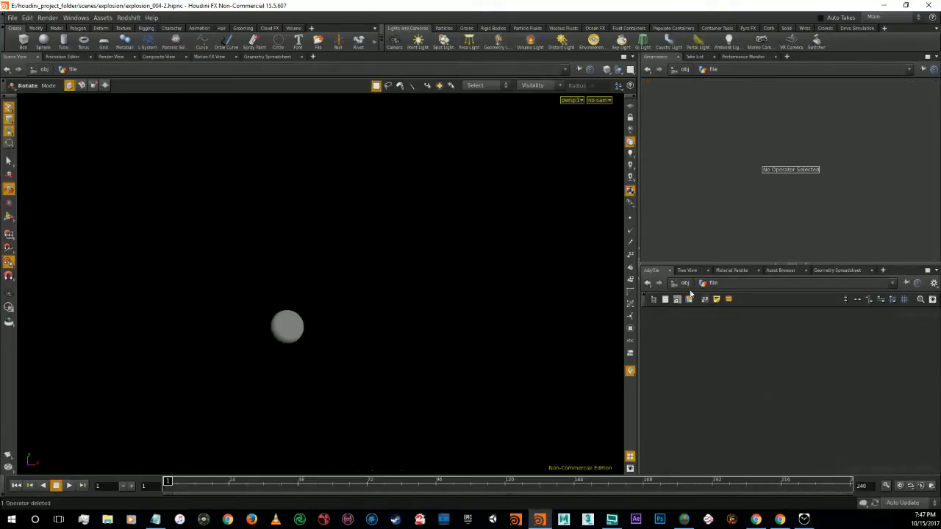
pyautogui.click(805, 408)
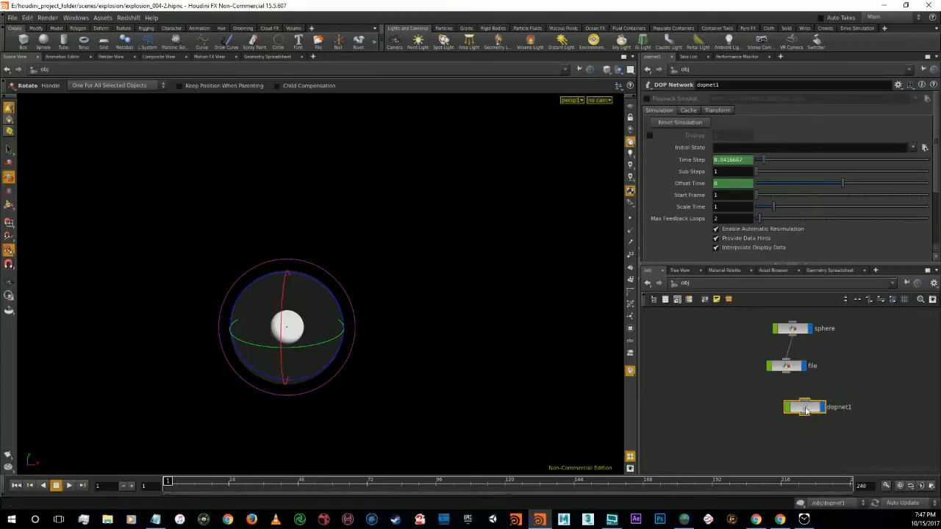
# Step: Inside the DOP network, examine the output node's output file path and its $SF.sim ending, and return to object level
pyautogui.doubleClick(804, 408)
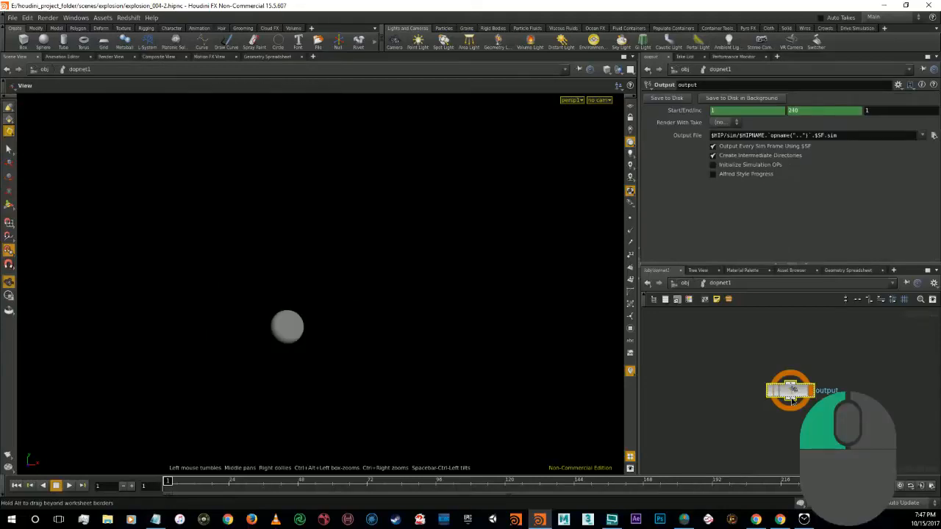
pyautogui.moveTo(792, 399); pyautogui.dragTo(727, 372)
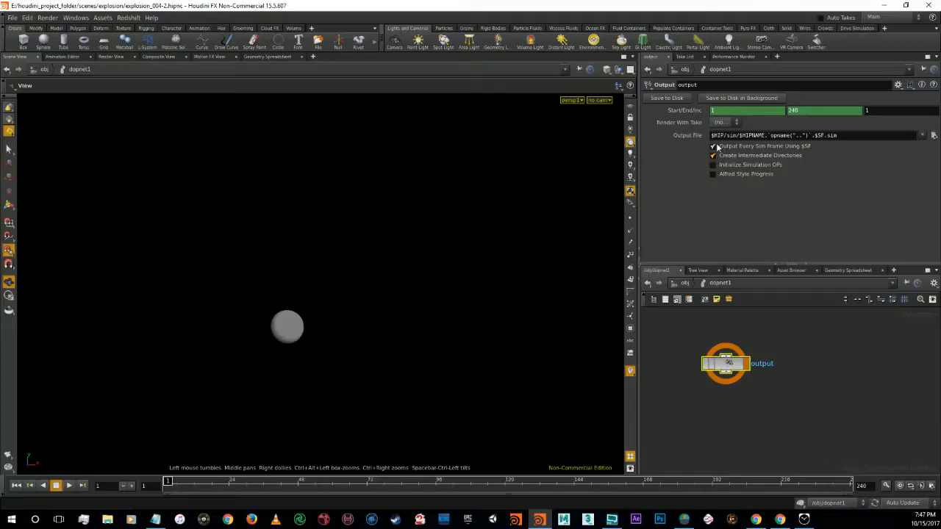
pyautogui.moveTo(712, 136); pyautogui.dragTo(761, 240)
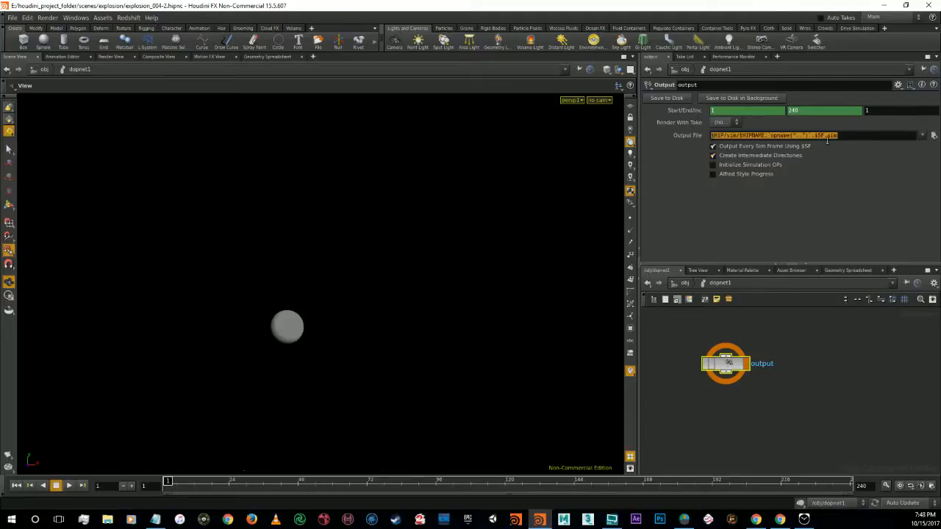
pyautogui.moveTo(842, 137); pyautogui.dragTo(813, 138)
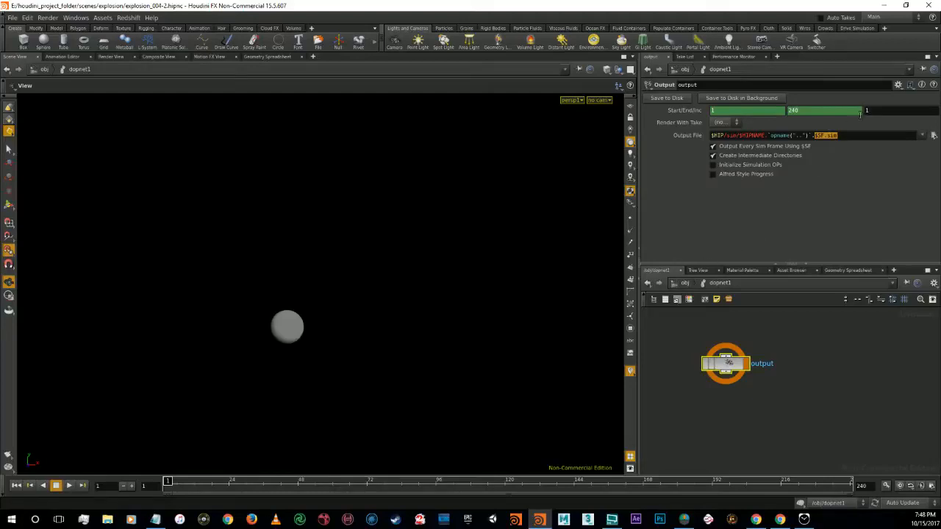
pyautogui.click(682, 285)
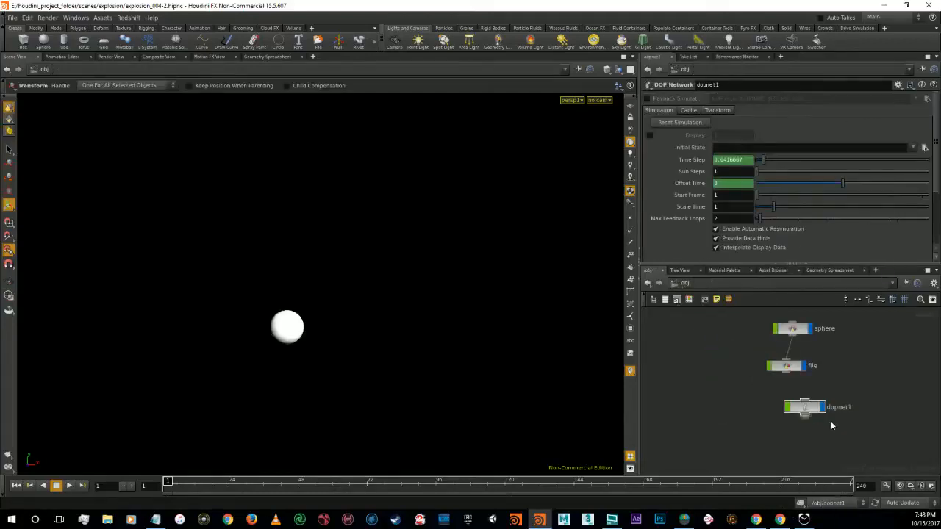